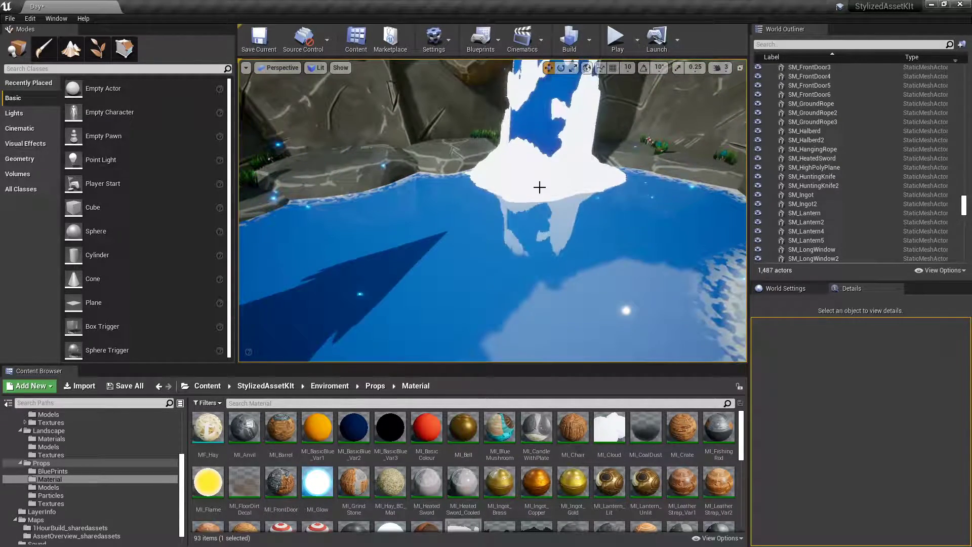
- Inspect the base of the waterfall and select the splash mesh SM_HighPolyPlane
right_drag(539, 187, 555, 150)
key(w)
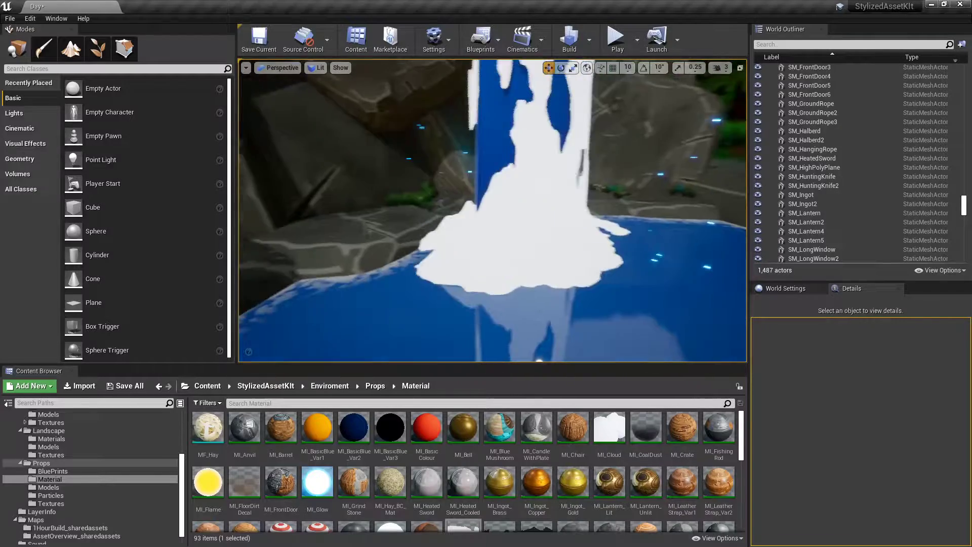
right_drag(548, 252, 545, 246)
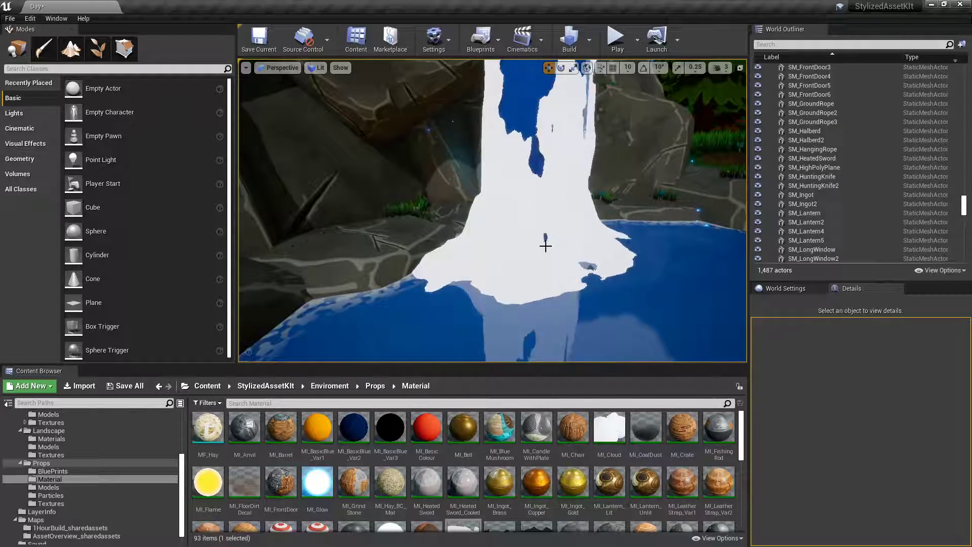
right_drag(499, 257, 531, 221)
click(449, 241)
key(Escape)
click(526, 223)
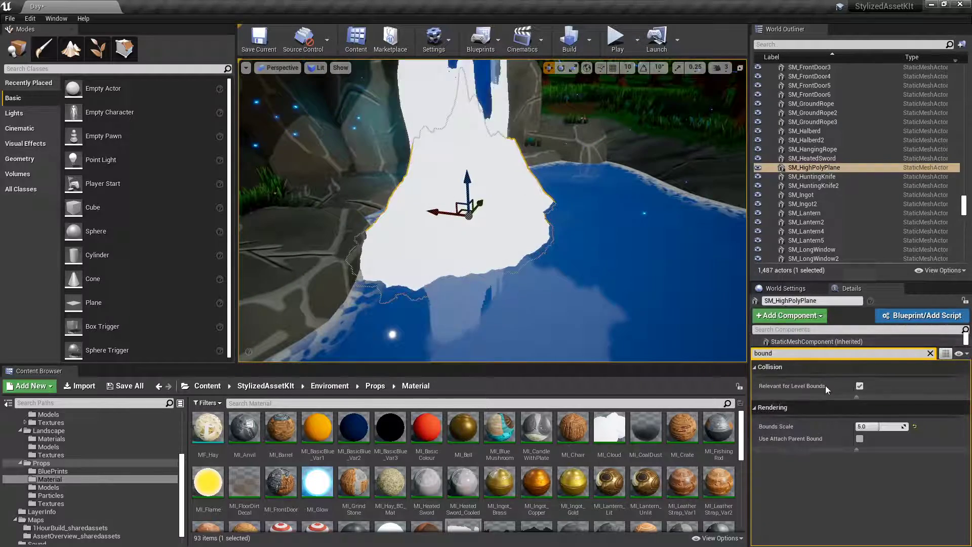
- Clear the details search filter and reselect the splash mesh to show its full properties
click(930, 354)
right_drag(627, 263, 653, 258)
key(Escape)
mouse_move(496, 217)
right_down()
mouse_move(456, 220)
mouse_move(496, 217)
right_up()
click(471, 218)
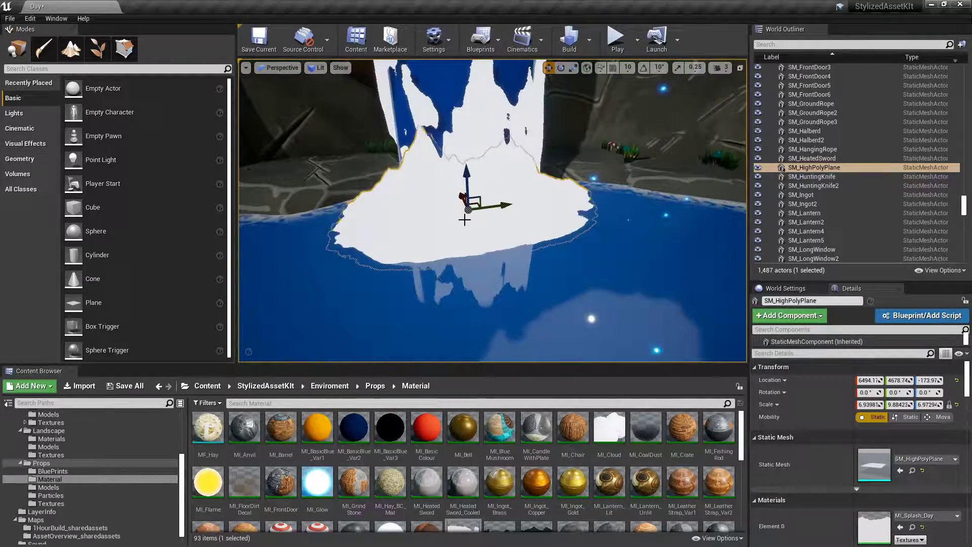
right_drag(643, 320, 630, 344)
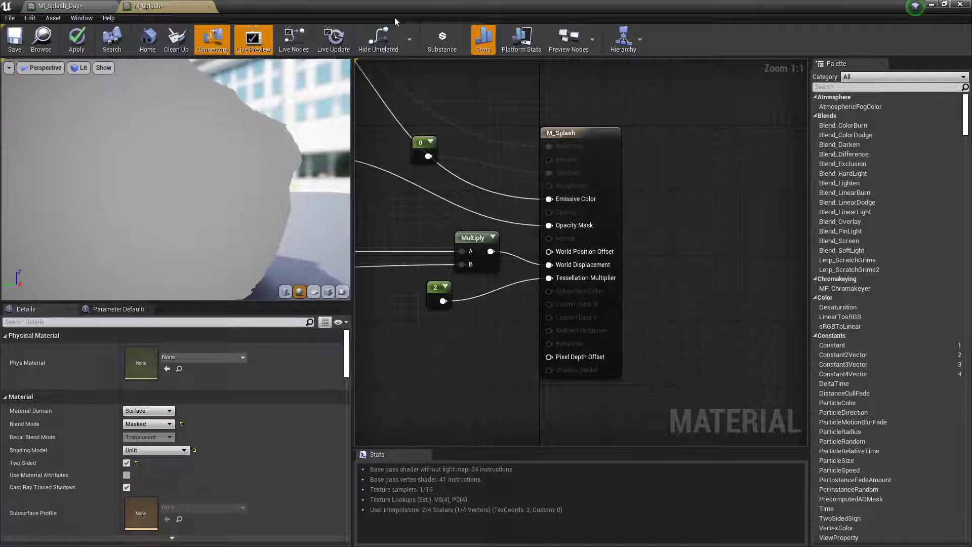
- Survey the M_Splash material graph and select the uppermost Texture Sample node to show its texture settings
scroll(497, 180, down, 8)
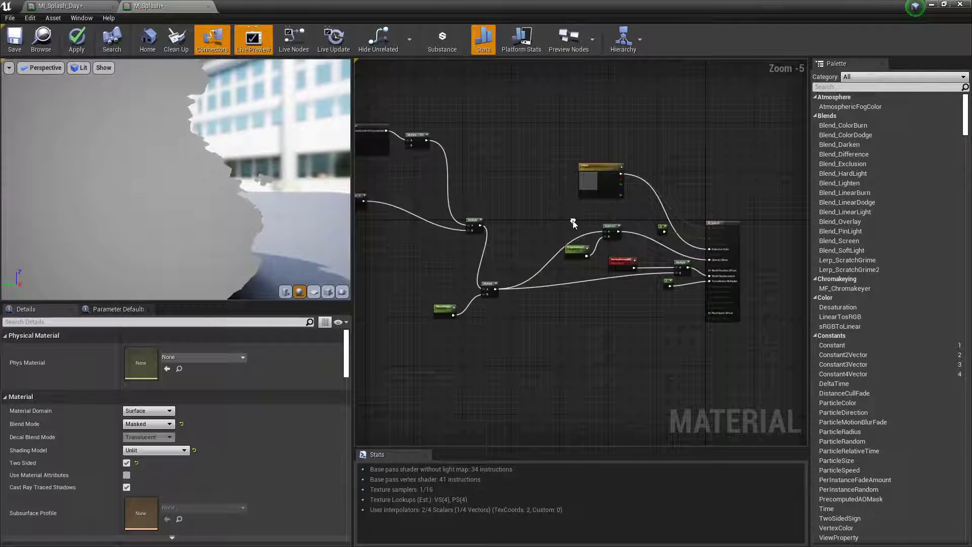
right_drag(666, 229, 507, 236)
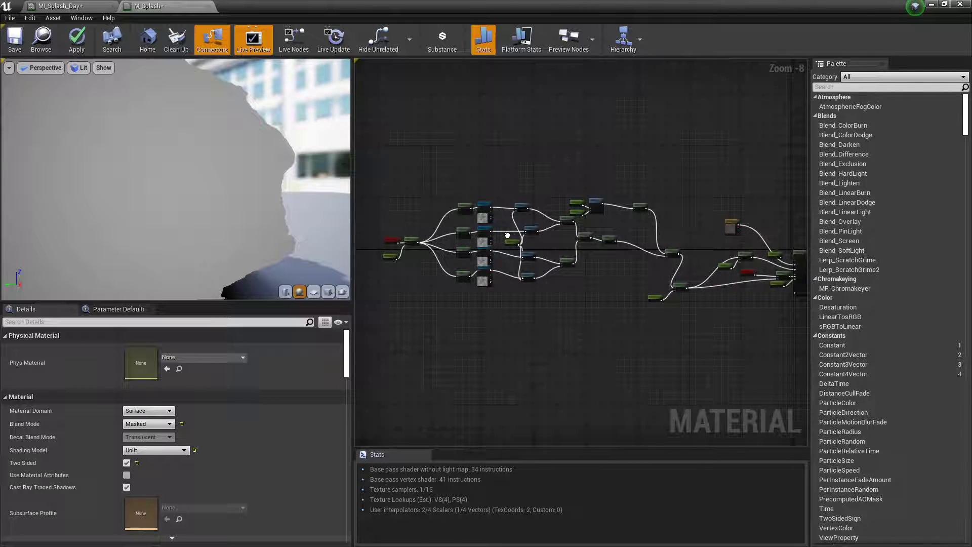
scroll(507, 235, up, 1)
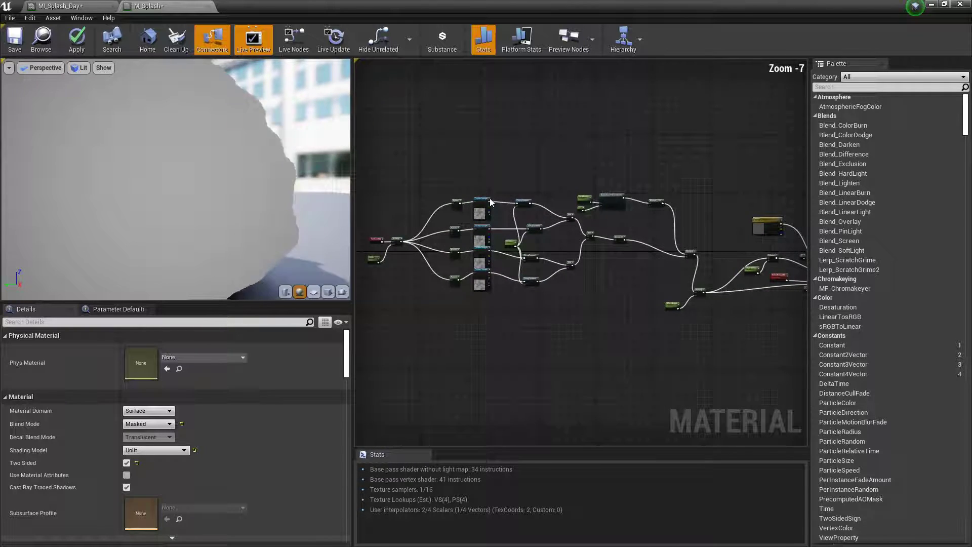
drag(396, 157, 490, 289)
drag(755, 355, 755, 355)
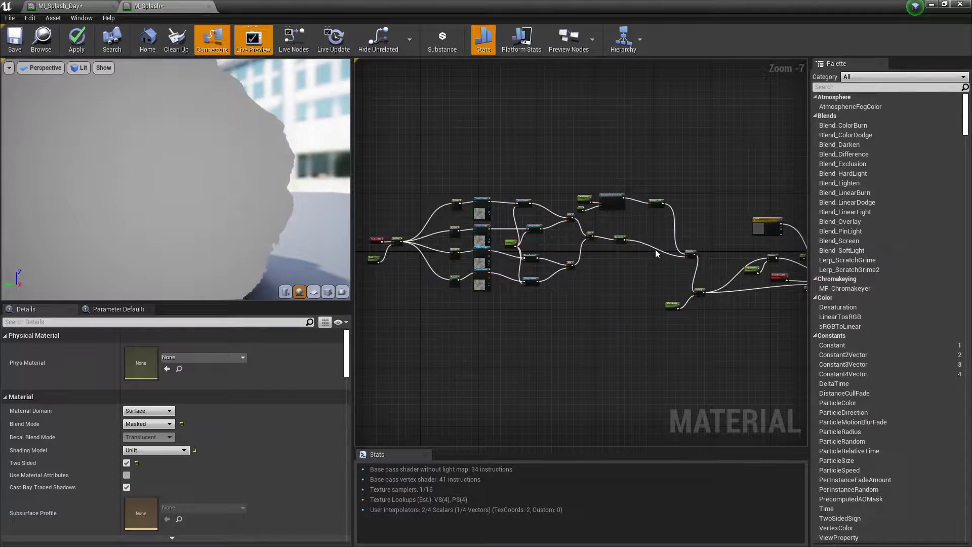
scroll(655, 249, up, 3)
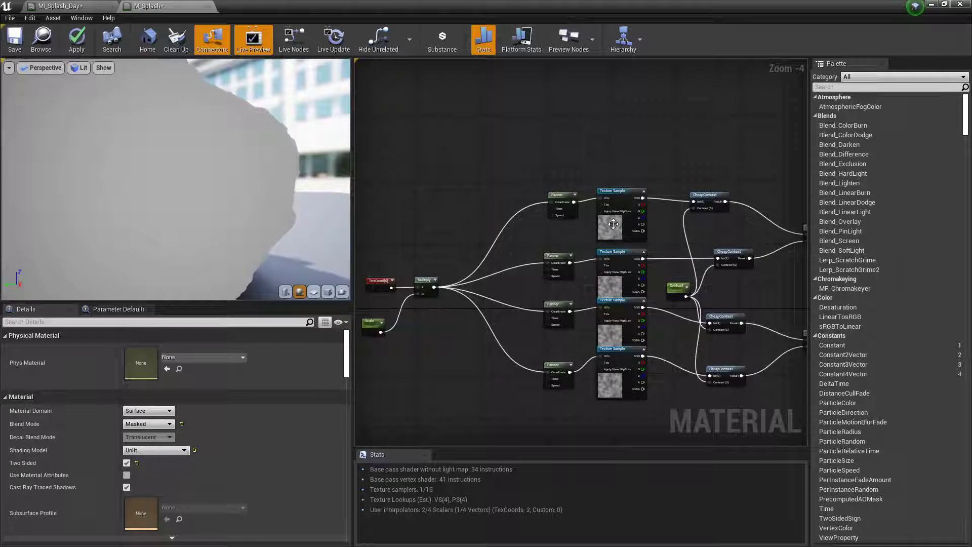
click(625, 195)
scroll(570, 285, up, 2)
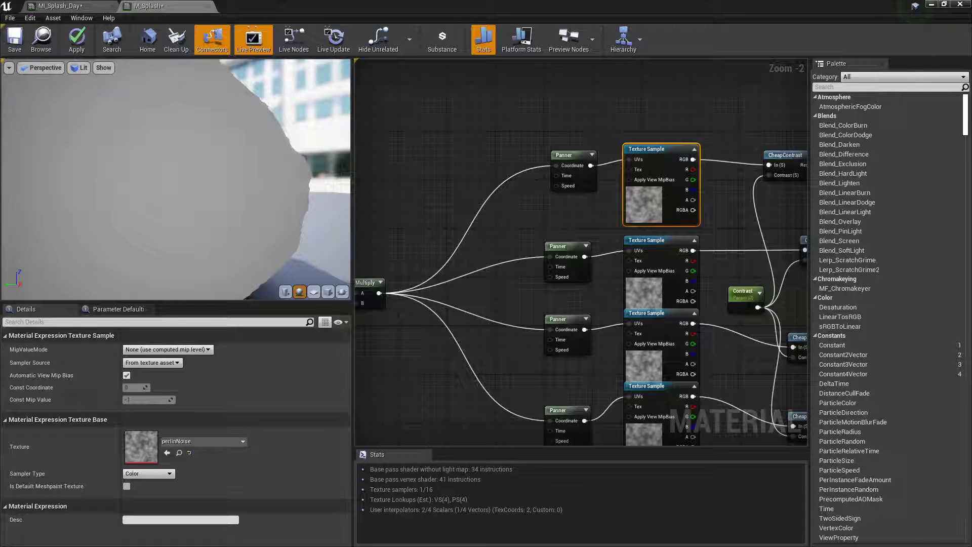
- Switch to the web browser, maximize it and try an image search for "perlin noise"
drag(0, 55, 561, 8)
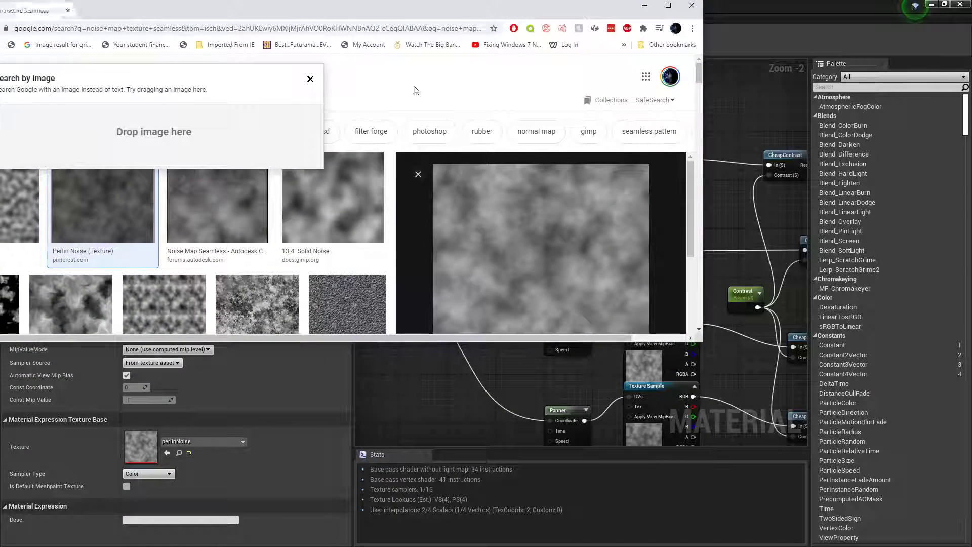
double_click(466, 15)
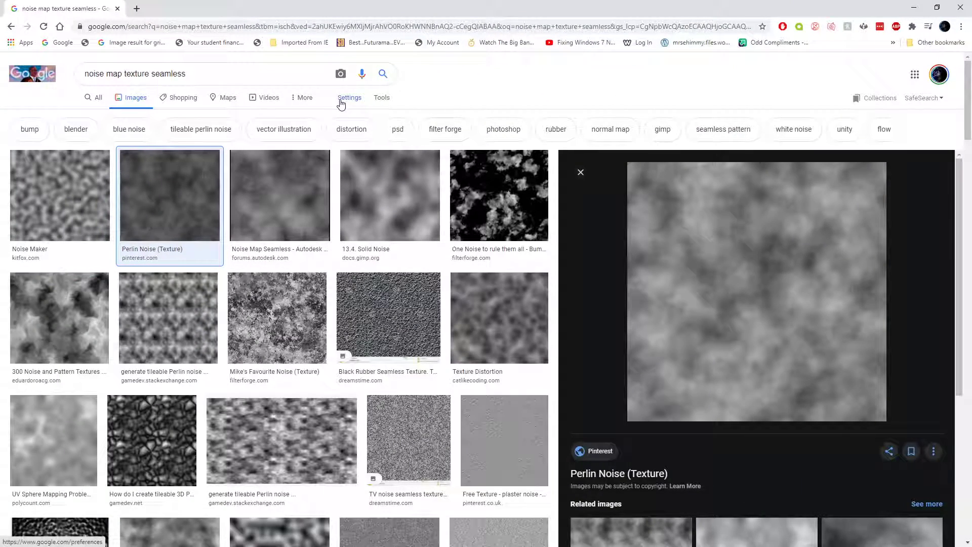
drag(189, 73, 16, 75)
text(perlin noise)
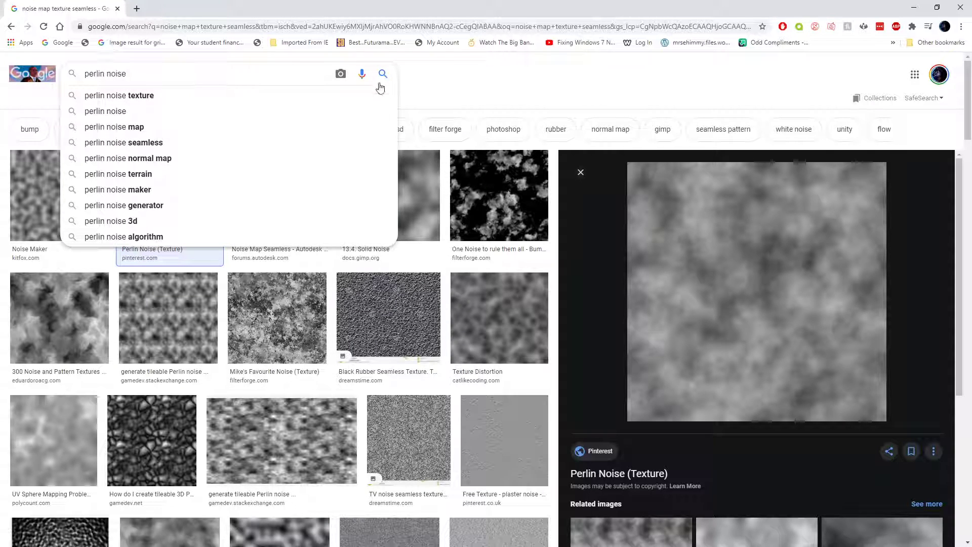
click(380, 85)
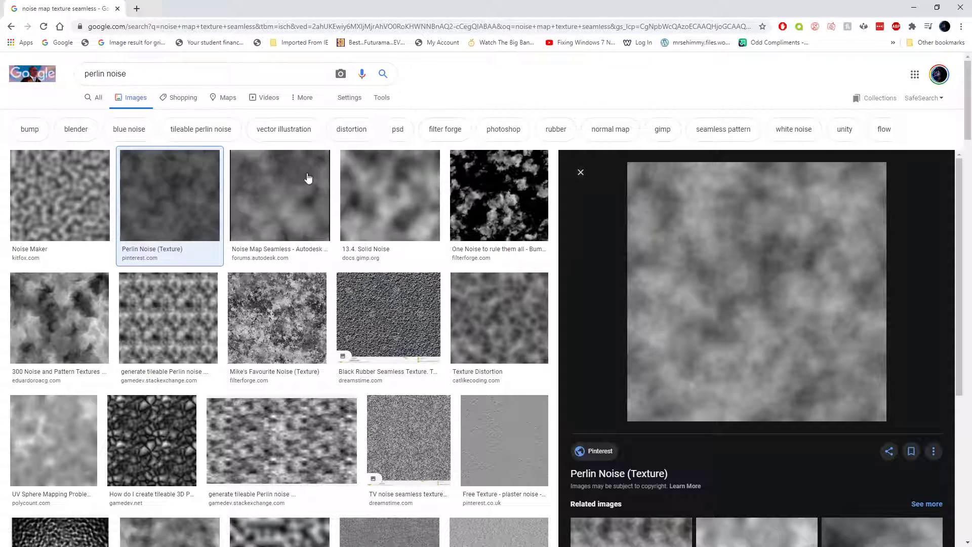
- Search Google Images for "perlin noise texture seamless" and open the filterforge.com Perlin Noise (Texture) result
click(44, 28)
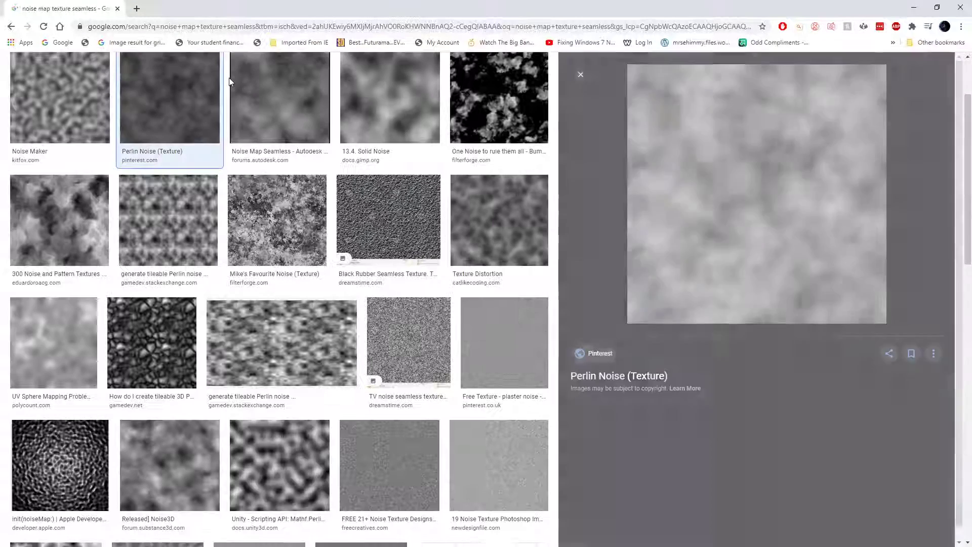
drag(229, 82, 109, 181)
scroll(111, 185, up, 2)
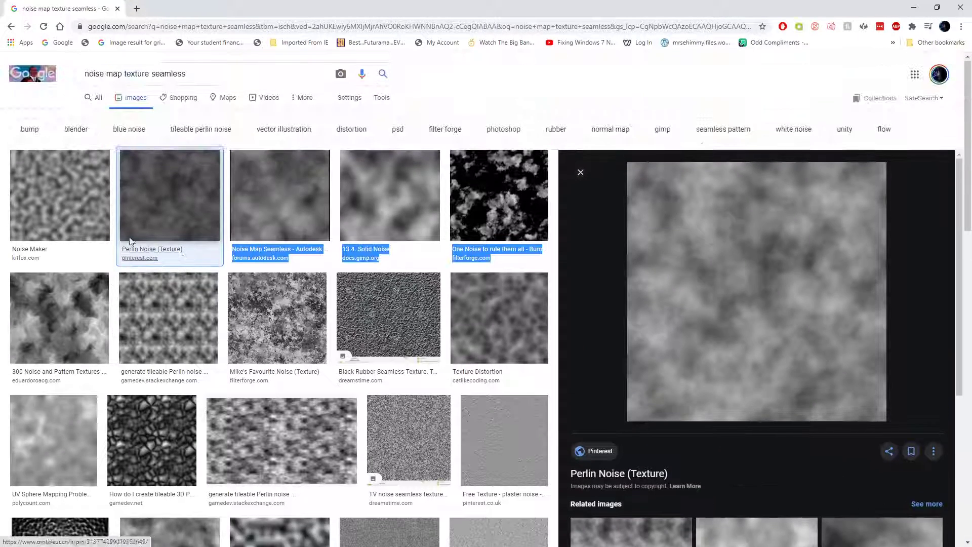
triple_click(223, 72)
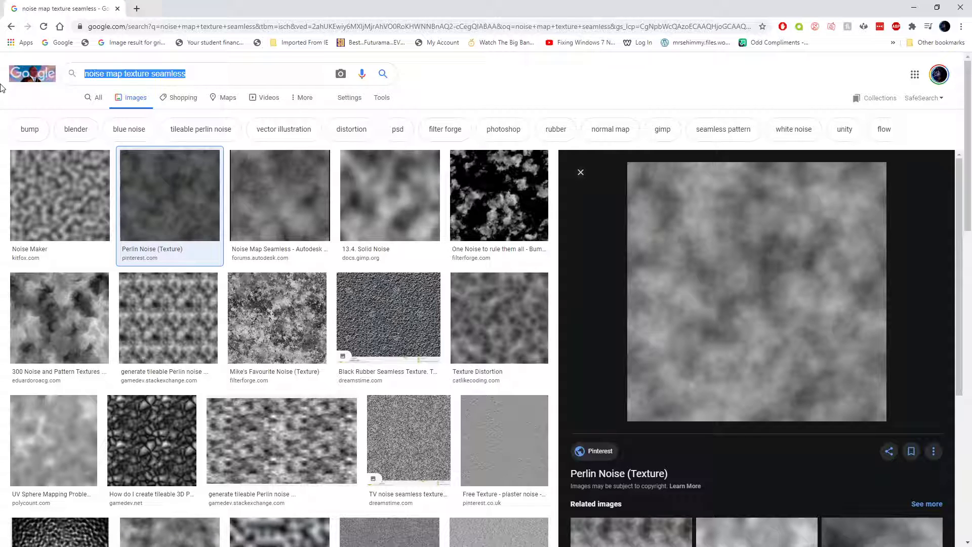
text(perlin noise texture sealmess)
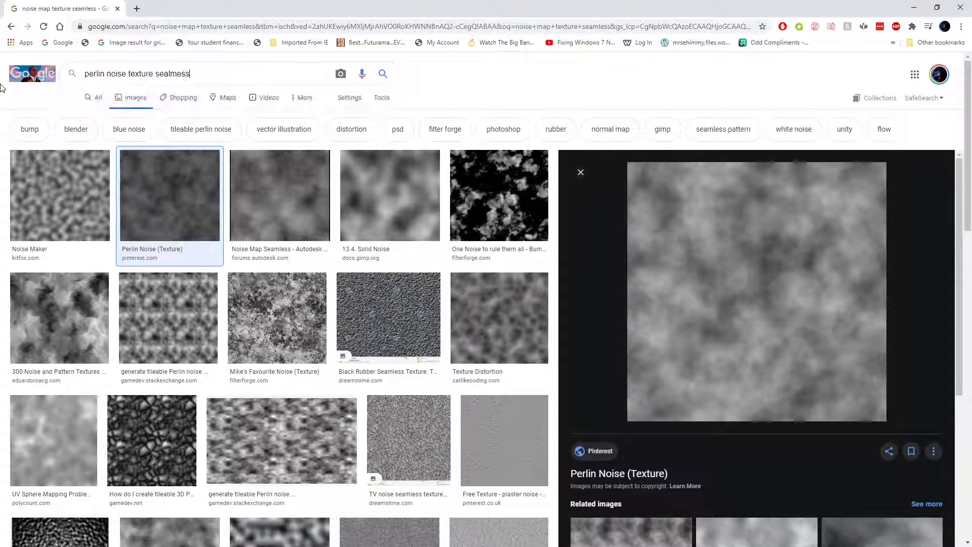
key(Return)
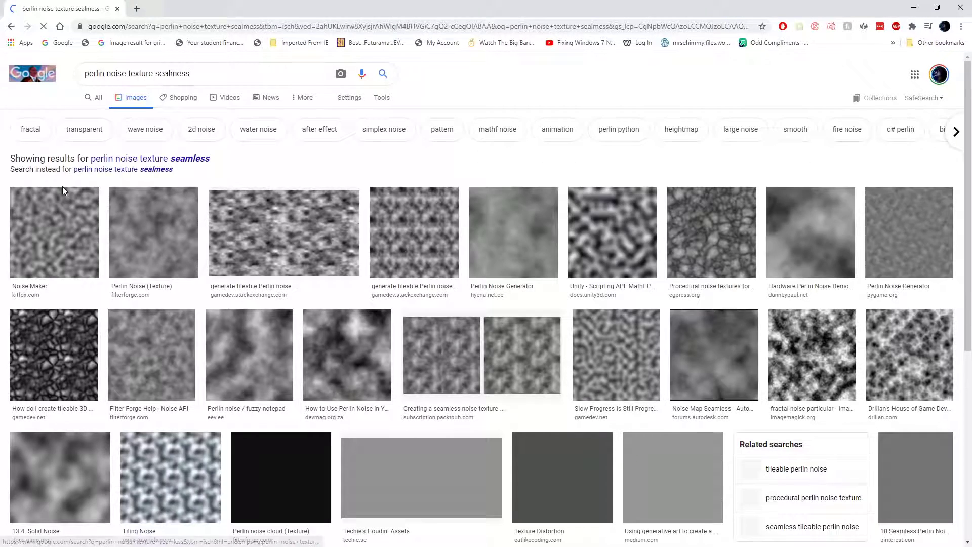
scroll(164, 172, down, 1)
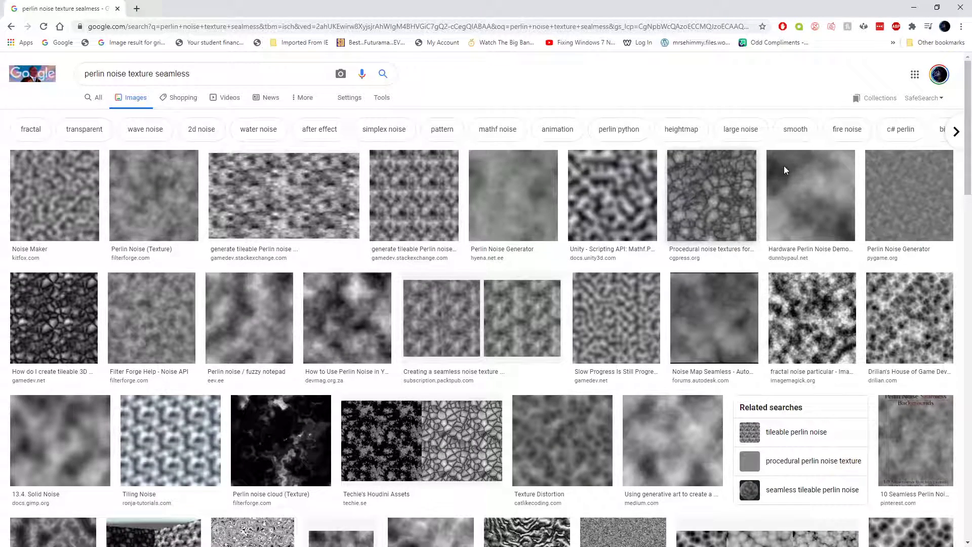
click(174, 203)
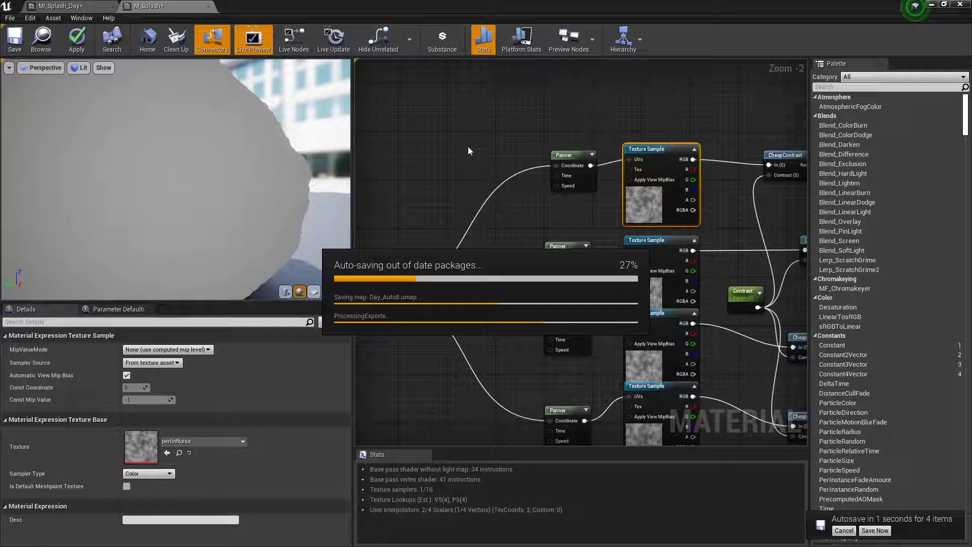
- Tidy the UV scaling nodes in the M_Splash graph by moving the Scale parameter closer beneath TexCoord
scroll(225, 156, down, 5)
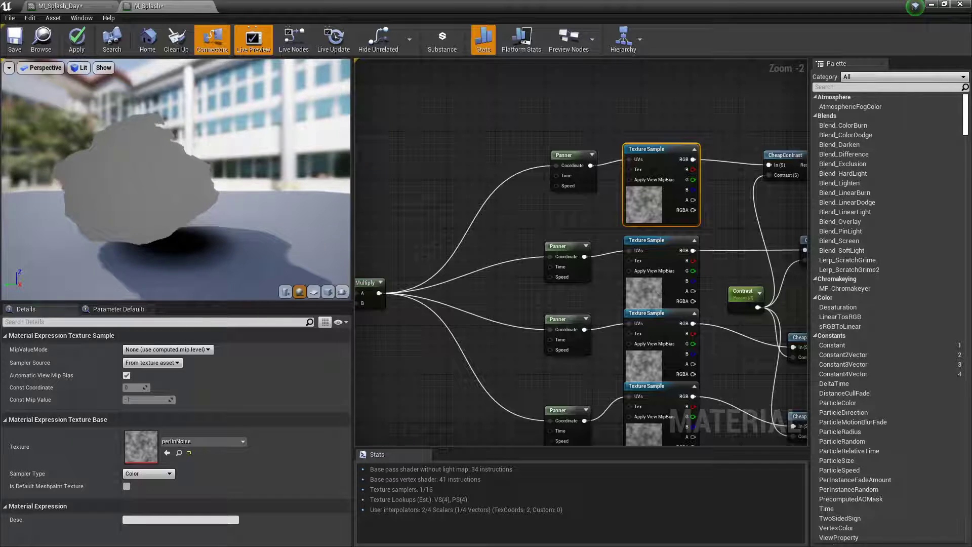
right_drag(446, 249, 577, 197)
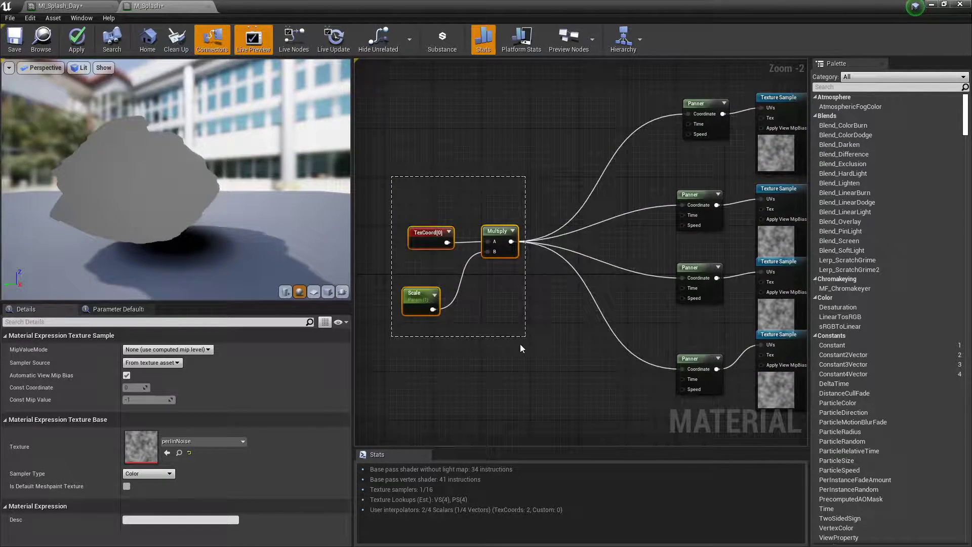
drag(569, 371, 570, 373)
right_drag(577, 209, 629, 221)
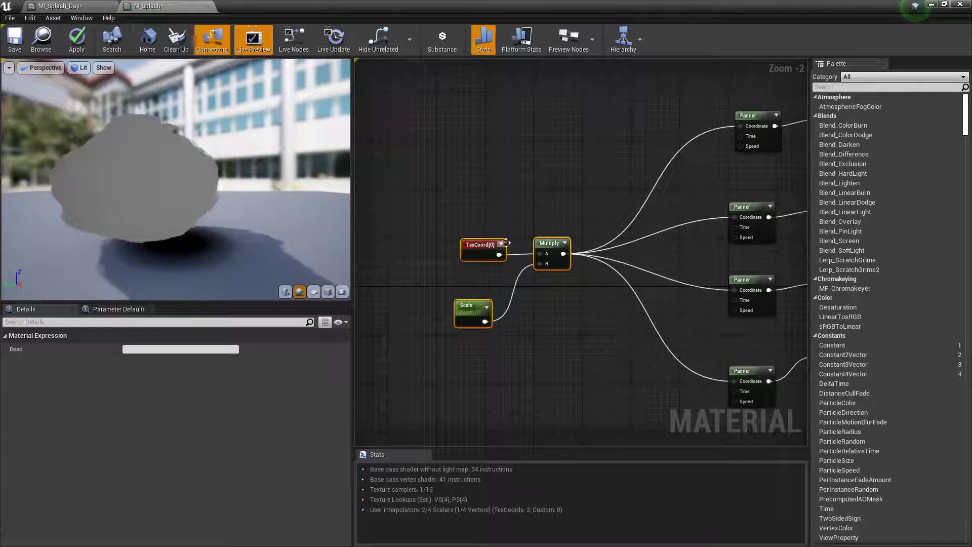
drag(479, 241, 474, 241)
click(479, 233)
drag(457, 304, 482, 286)
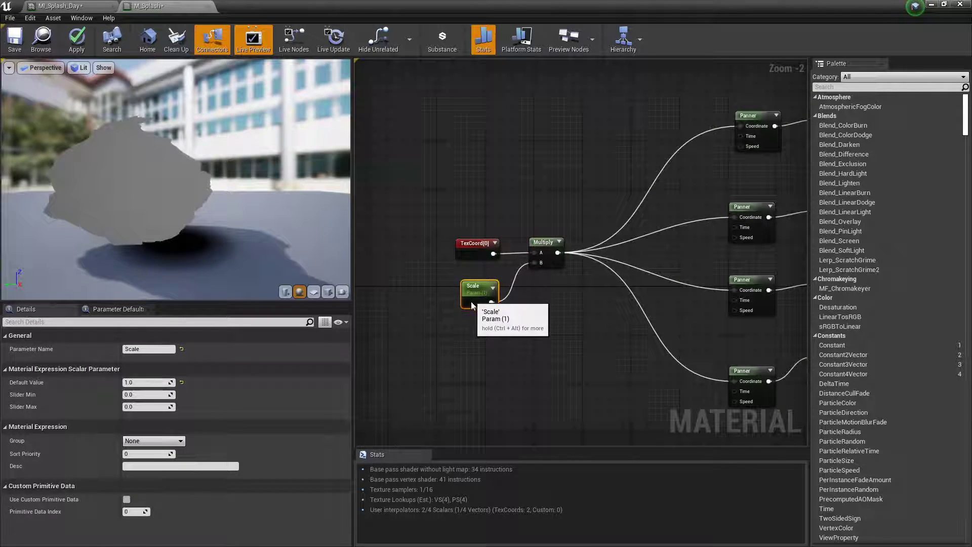
- Examine the four Panner nodes and the Texture Sample and CheapContrast nodes they feed
right_drag(747, 236, 554, 245)
scroll(536, 250, down, 1)
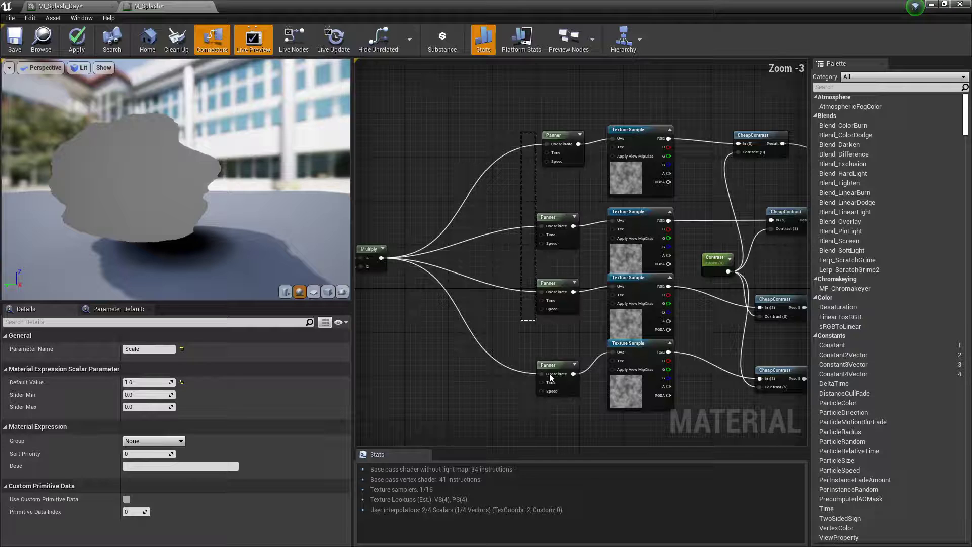
drag(550, 374, 564, 394)
right_drag(798, 145, 652, 163)
click(604, 125)
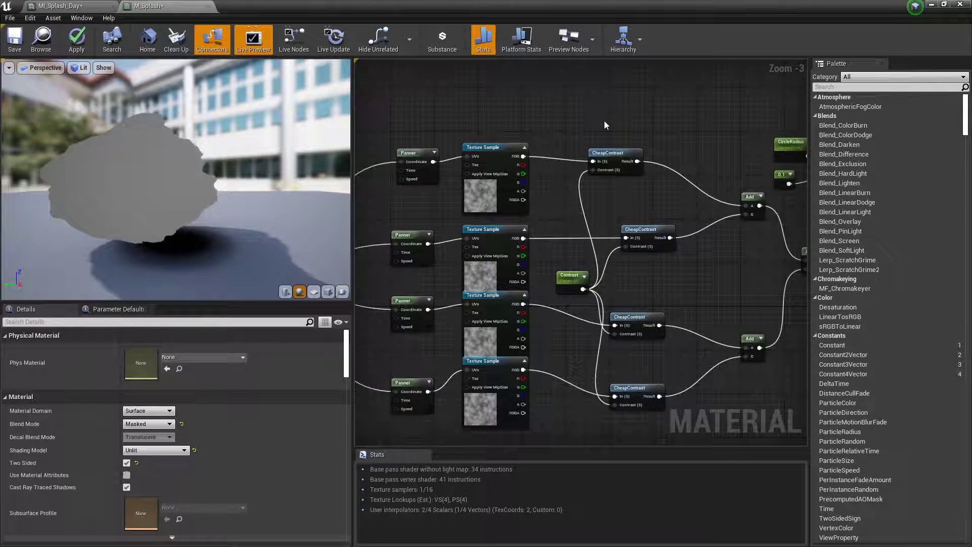
click(471, 183)
right_drag(460, 172, 501, 133)
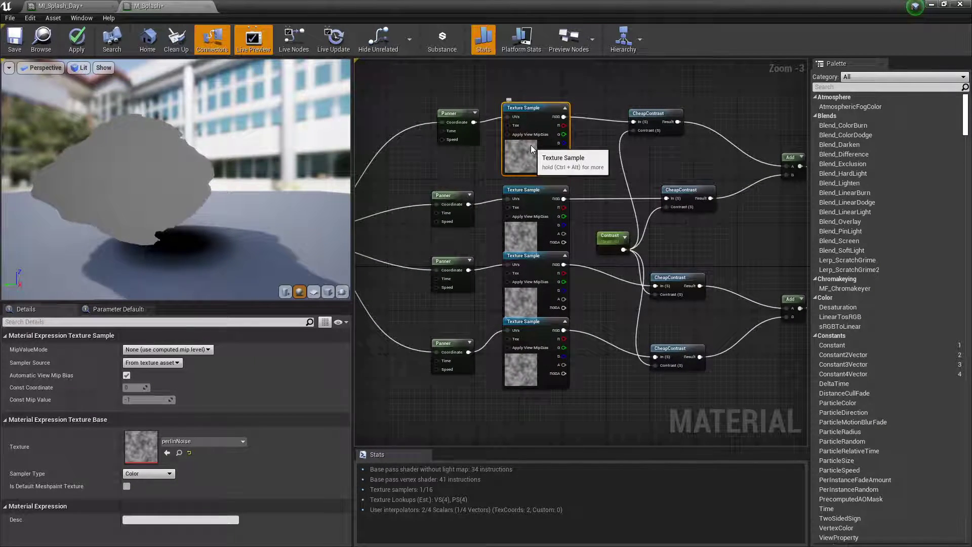
- Preview the lowest Texture Sample node on a plane and orbit the preview to face it
click(548, 335)
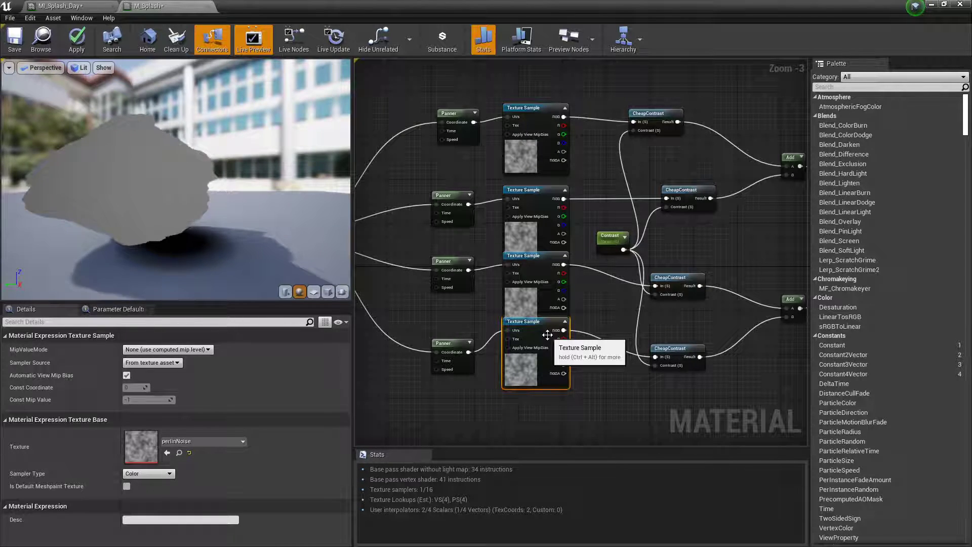
right_click(547, 335)
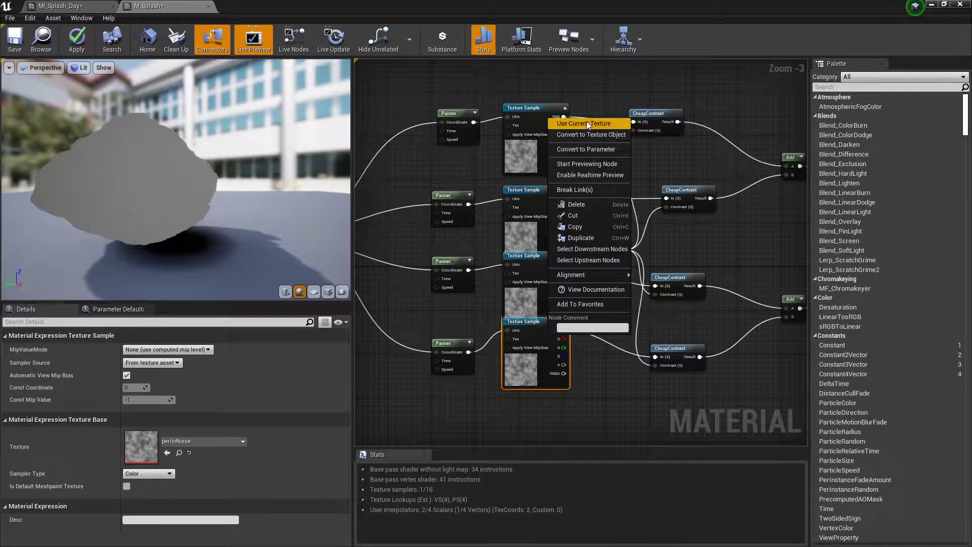
click(590, 165)
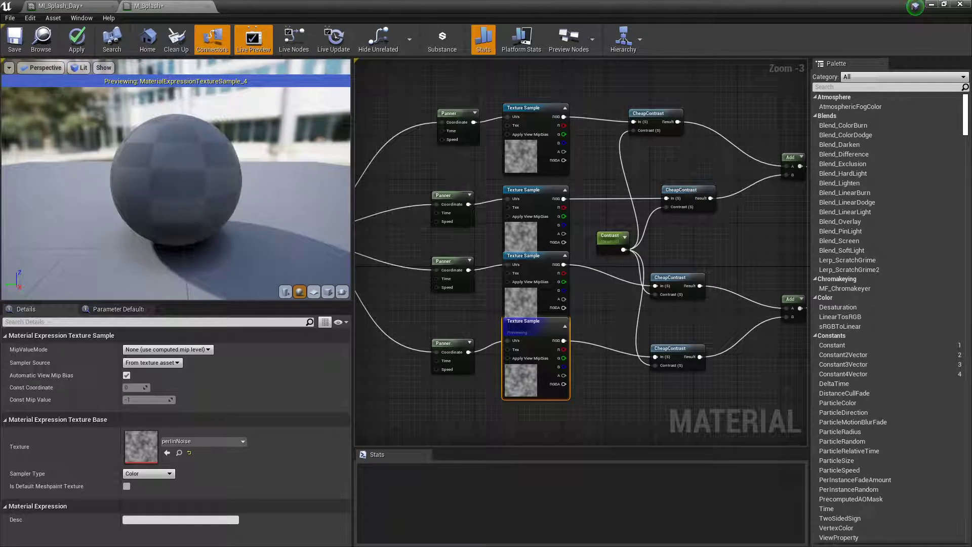
click(314, 292)
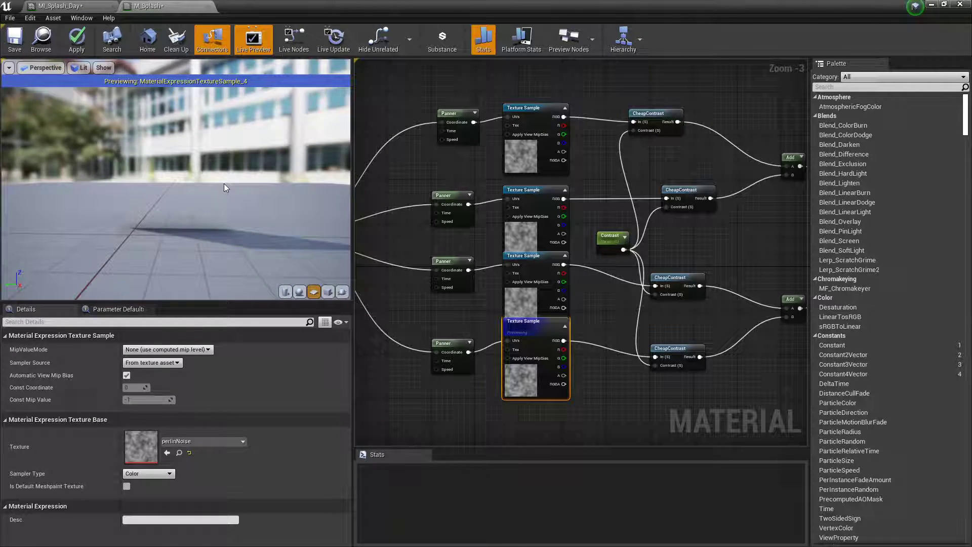
drag(223, 184, 190, 106)
- Switch the node preview to the third Texture Sample from the top
right_click(539, 300)
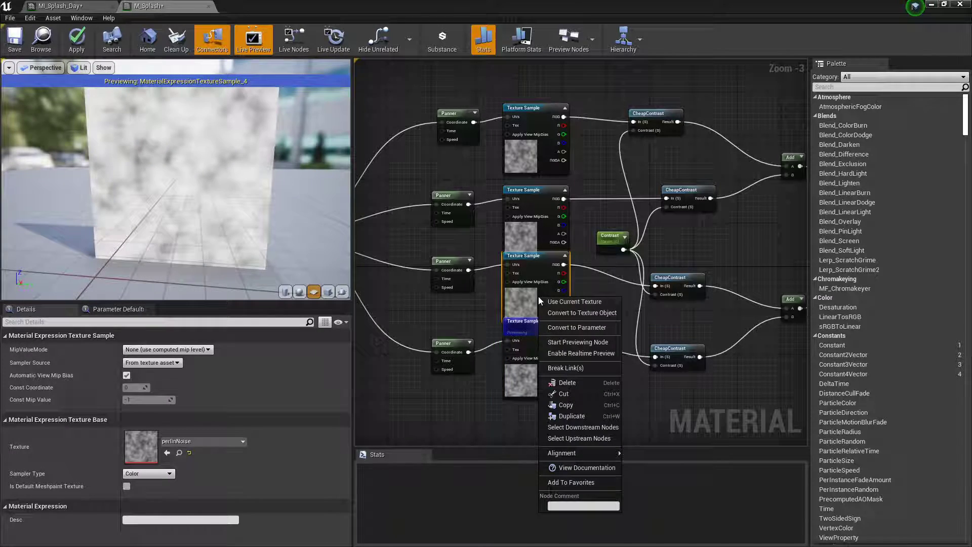
click(577, 342)
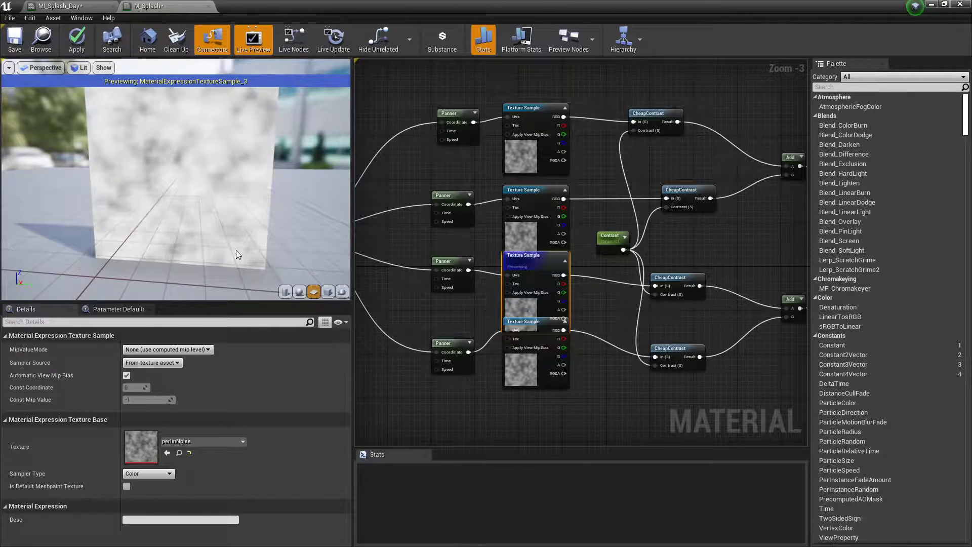
- Preview the second Texture Sample from the top and the Add node combining all four noise branches, orbiting the plane to face it
right_click(516, 234)
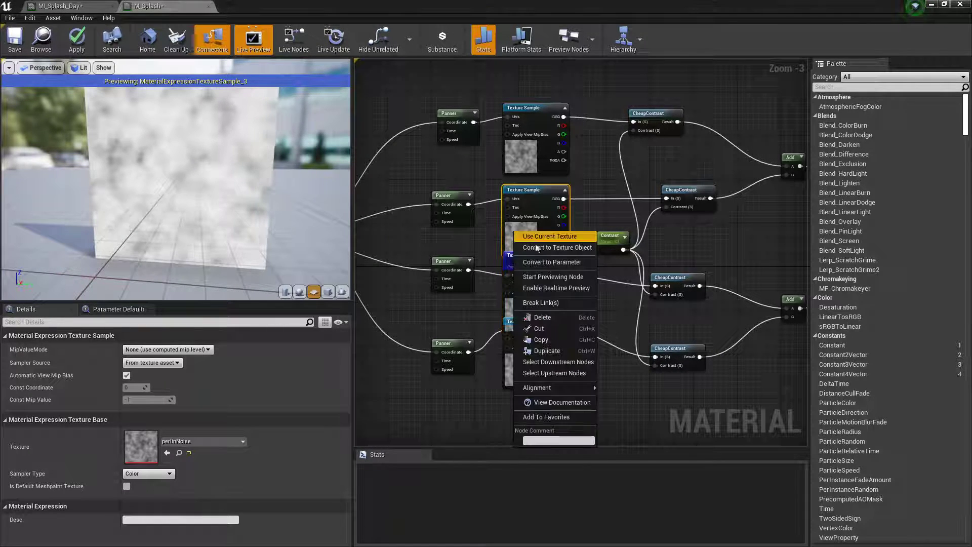
click(554, 275)
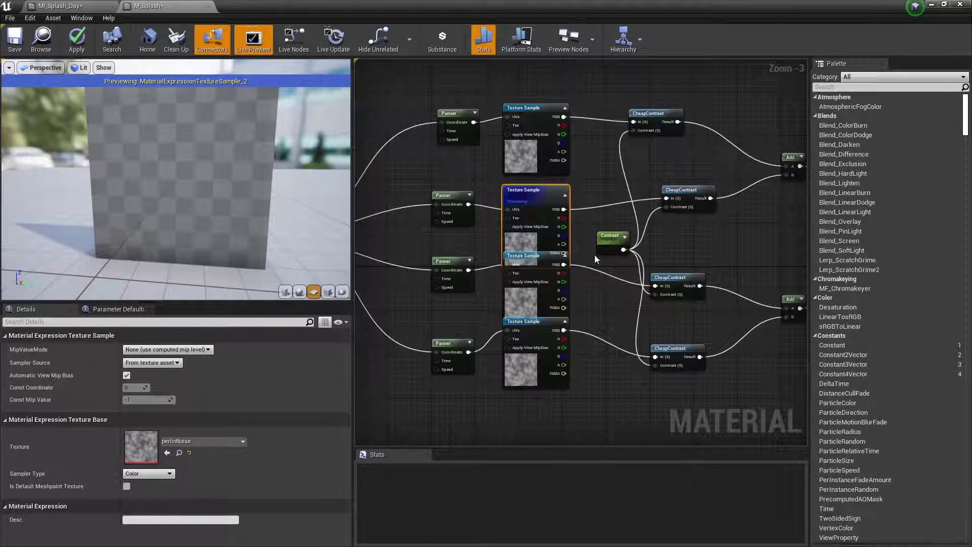
right_drag(595, 259, 375, 256)
right_click(634, 209)
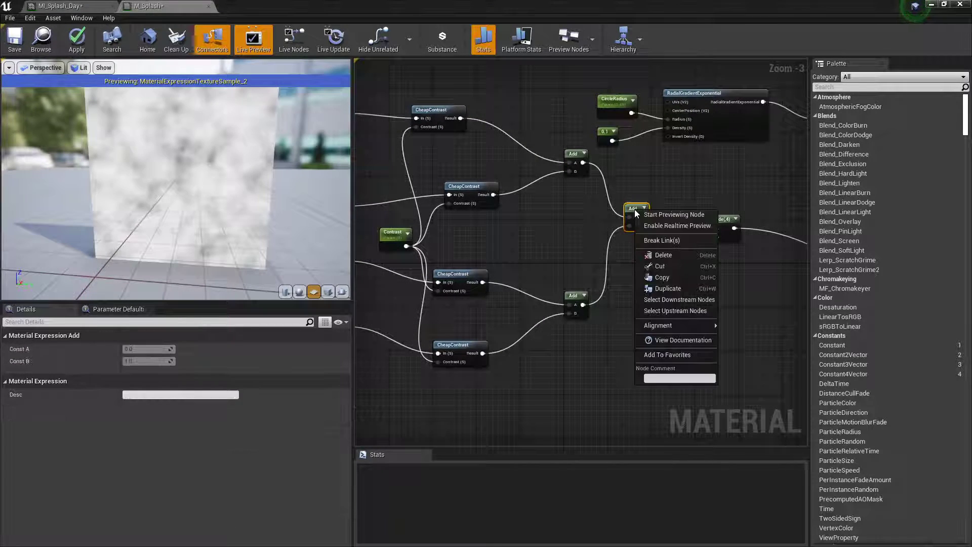
click(669, 212)
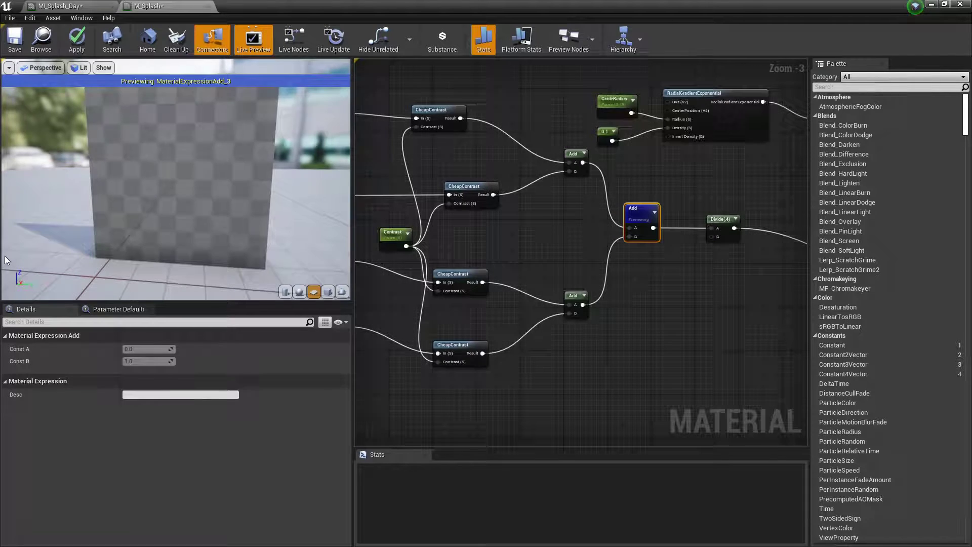
drag(165, 200, 220, 176)
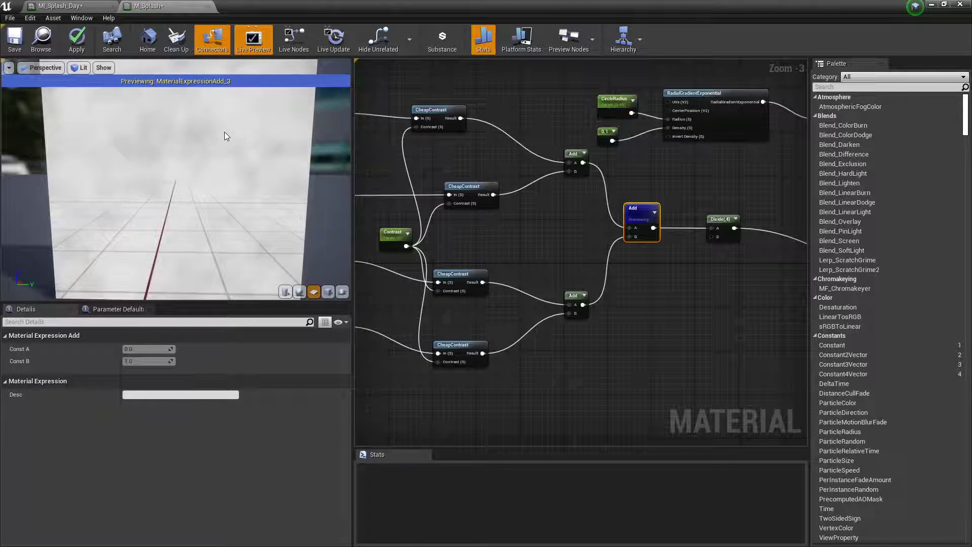
right_drag(628, 191, 620, 195)
right_drag(514, 233, 669, 217)
scroll(669, 217, down, 1)
drag(476, 116, 651, 336)
click(635, 123)
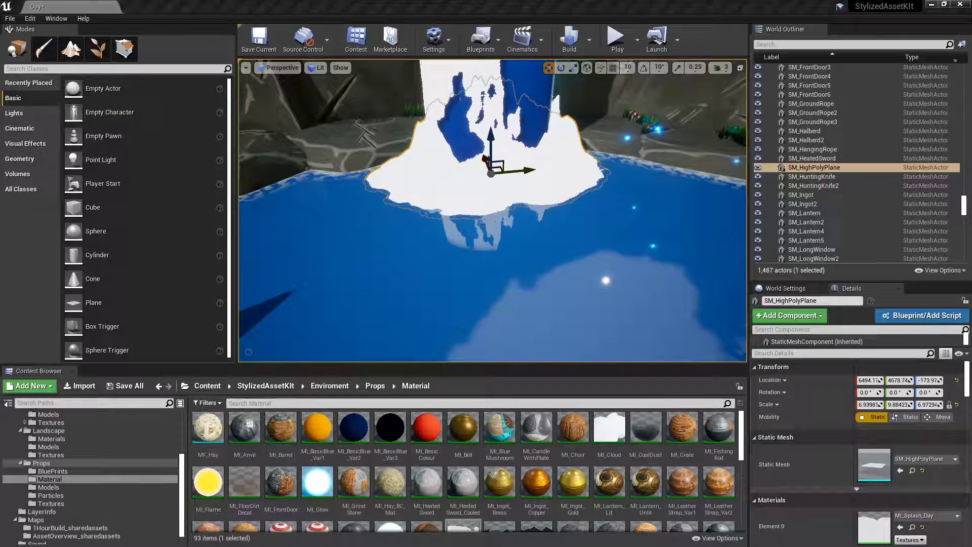
- Create a new material named BottomFoam in the Content folder and open it for editing
scroll(39, 463, up, 4)
click(62, 414)
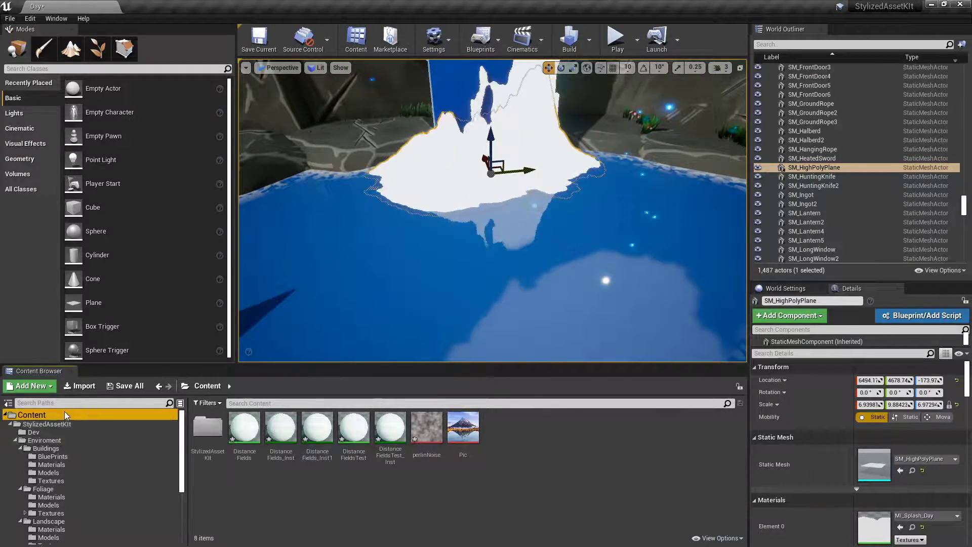
right_click(572, 436)
click(606, 224)
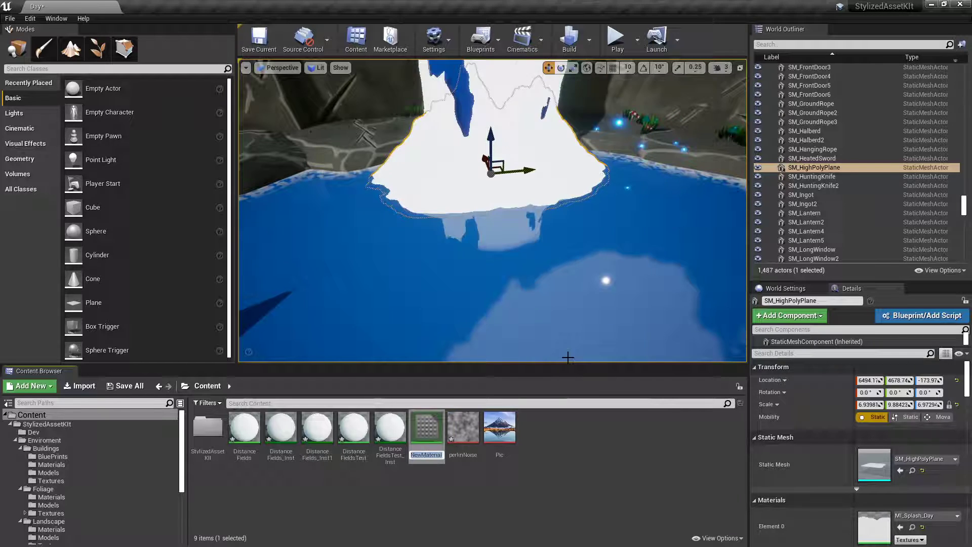
text(B)
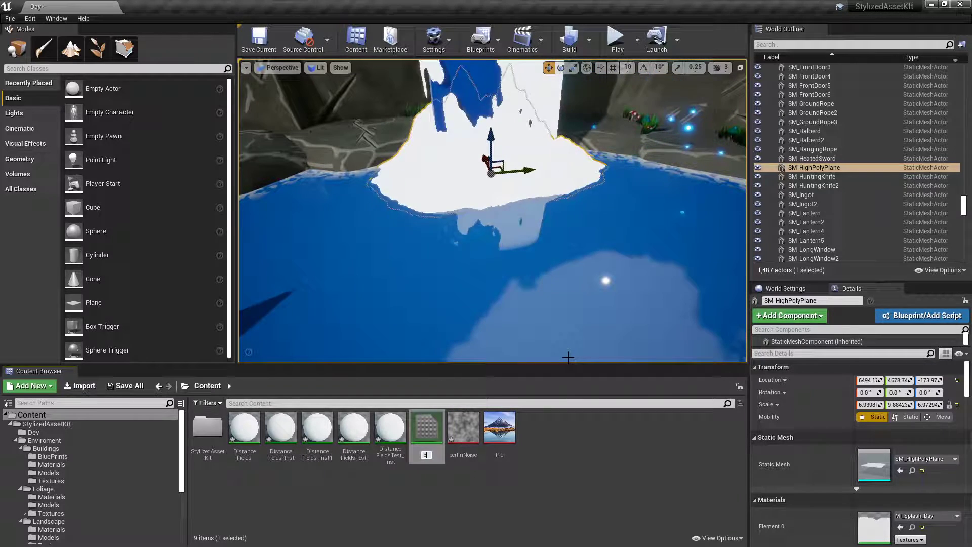
text(ottomFoam)
key(Return)
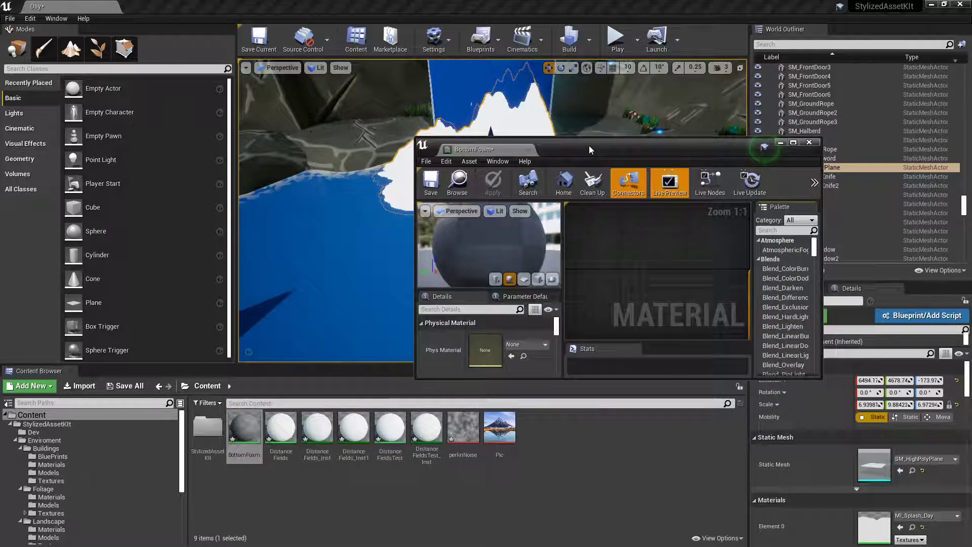
- Reposition and enlarge the BottomFoam material editor window until it fills the screen
drag(589, 150, 713, 106)
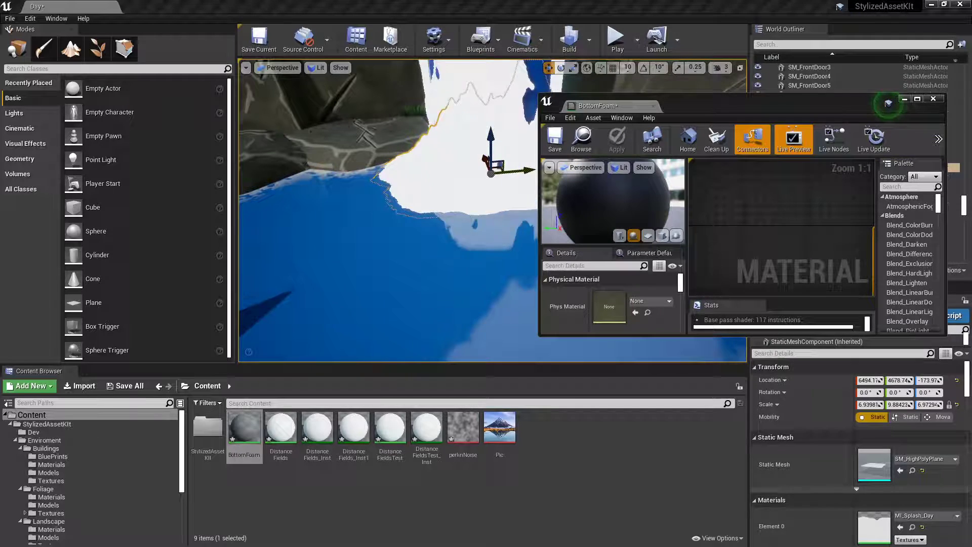
drag(888, 102, 910, 19)
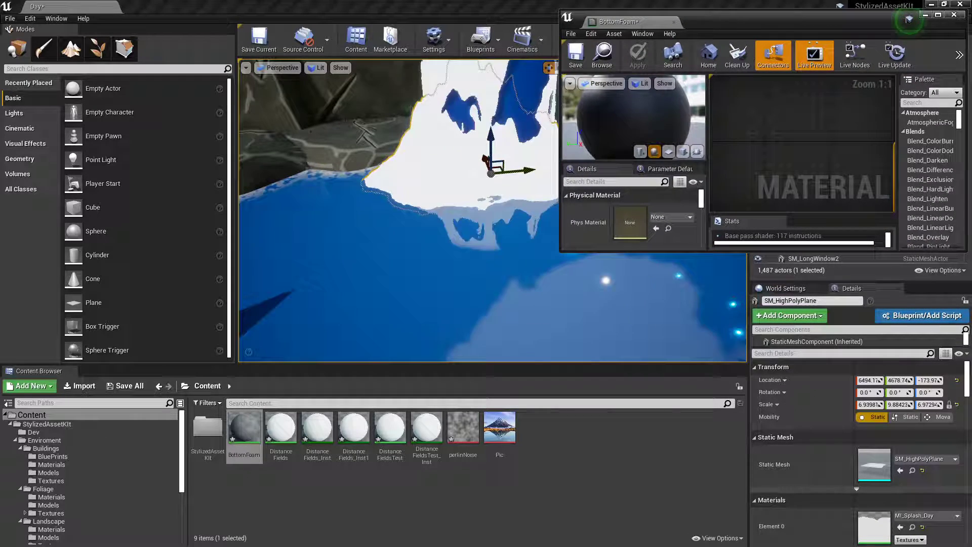
drag(560, 250, 440, 462)
right_drag(716, 215, 748, 211)
scroll(749, 229, down, 2)
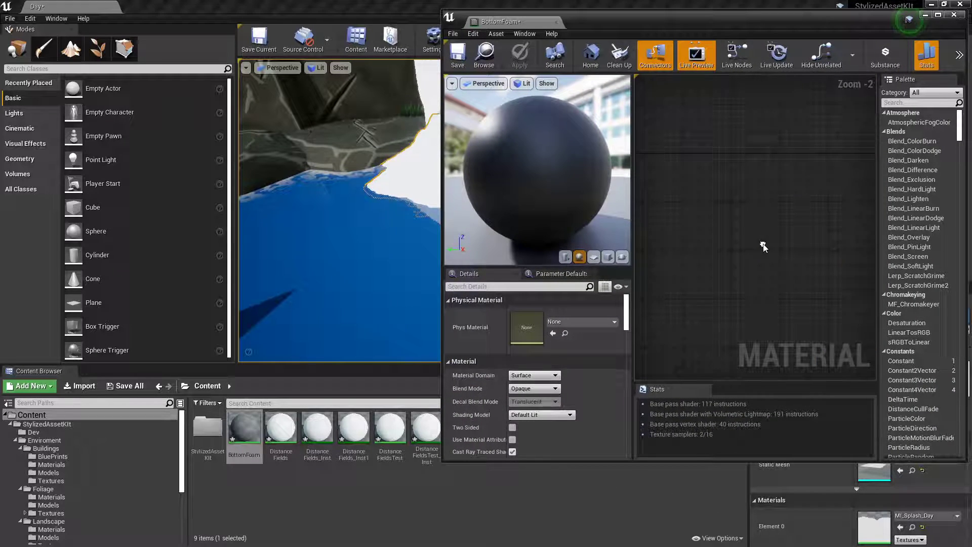
scroll(764, 246, down, 5)
right_drag(722, 245, 770, 244)
scroll(770, 238, up, 1)
right_drag(732, 193, 753, 203)
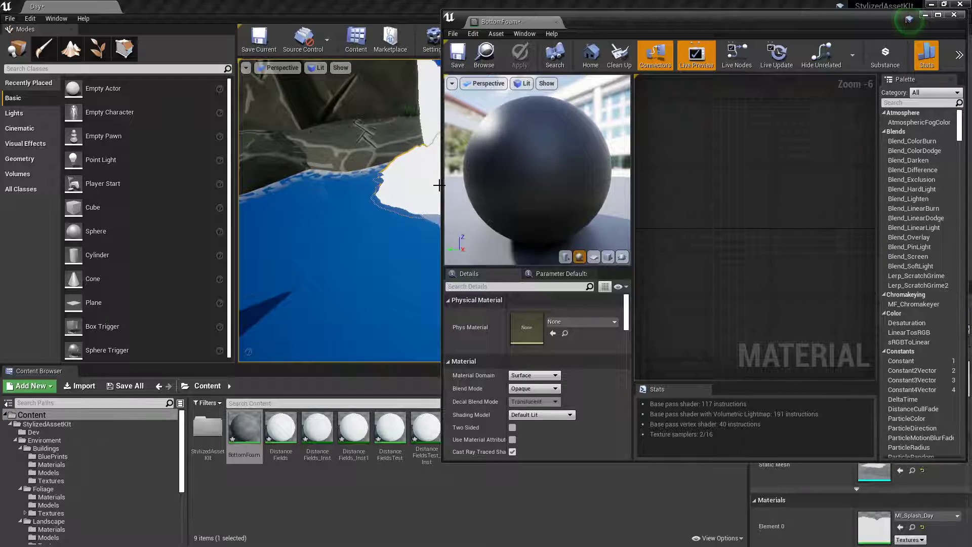
drag(594, 23, 350, 0)
- Add a TextureCoordinate node in the empty part of the graph, well away from the main material node
right_drag(432, 212, 554, 205)
scroll(554, 204, down, 1)
right_drag(484, 223, 517, 227)
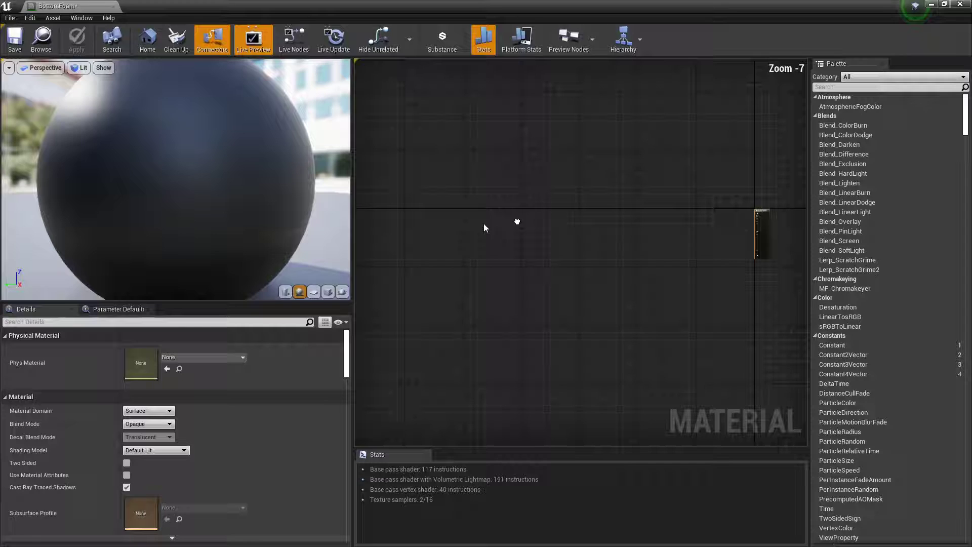
right_click(438, 235)
click(448, 199)
key(u)
click(463, 193)
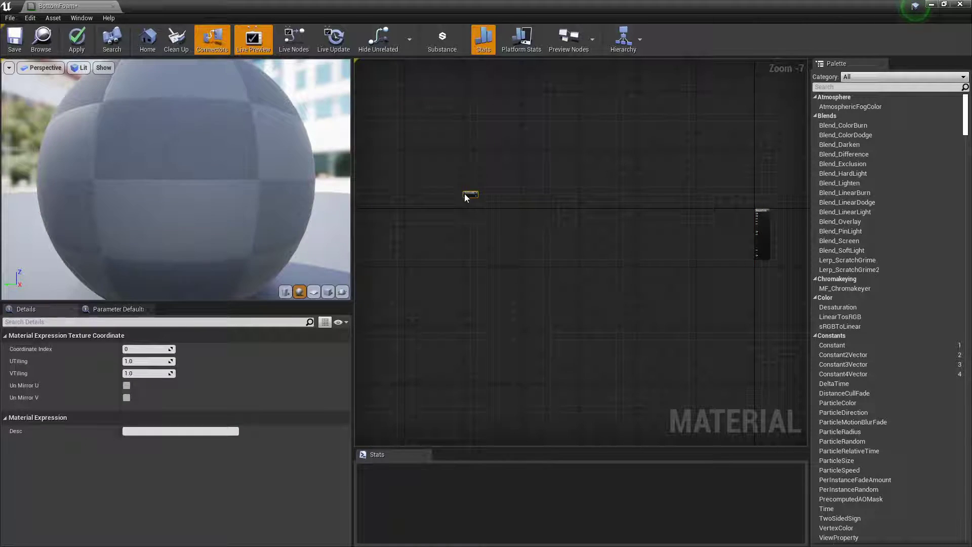
scroll(476, 200, up, 3)
right_drag(470, 183, 481, 196)
drag(449, 227, 442, 242)
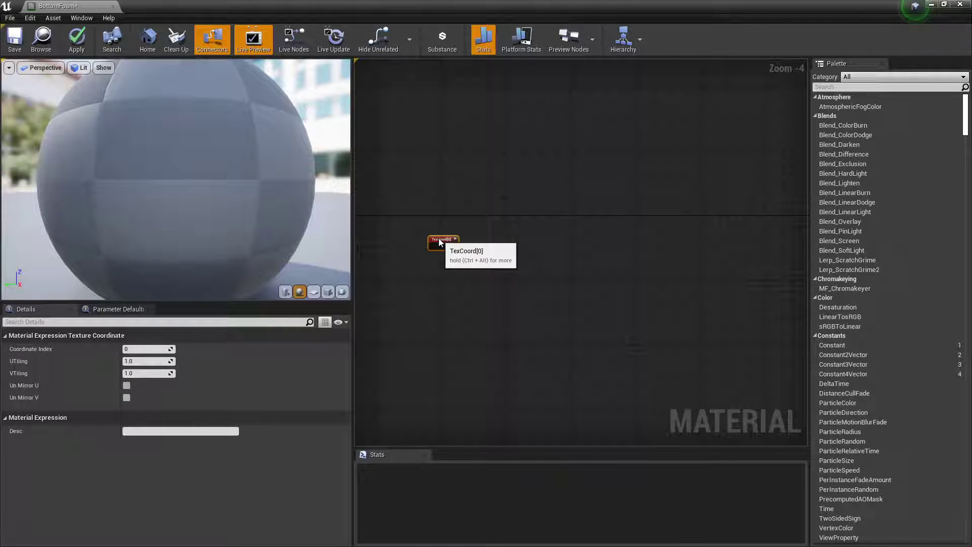
- Add a Multiply node and place it beside the TexCoord node
right_click(498, 283)
text(mult)
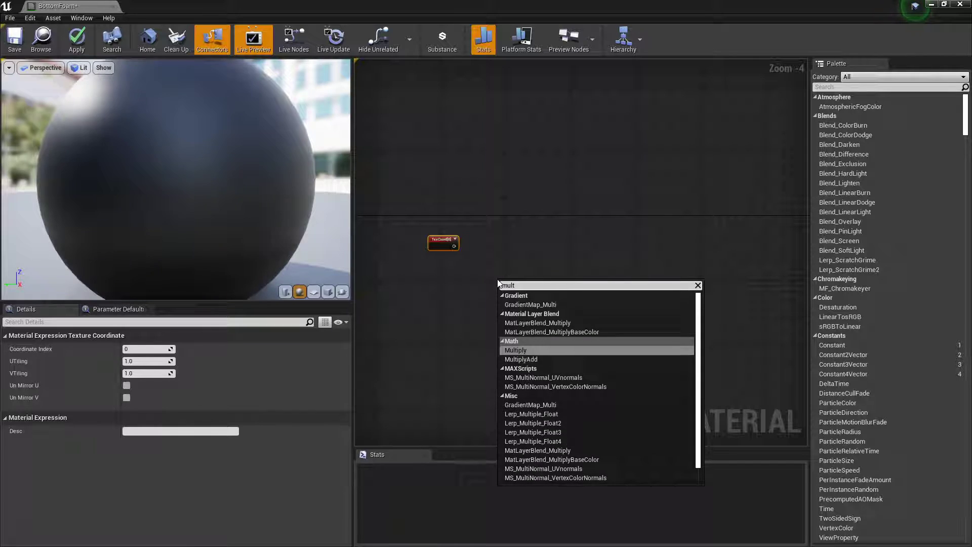
key(Return)
scroll(498, 284, up, 1)
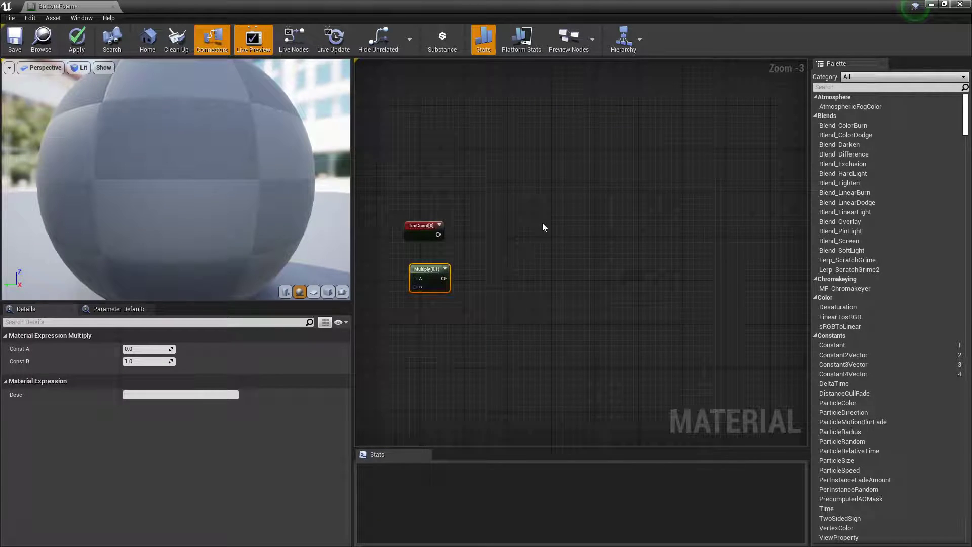
scroll(543, 227, up, 3)
click(436, 288)
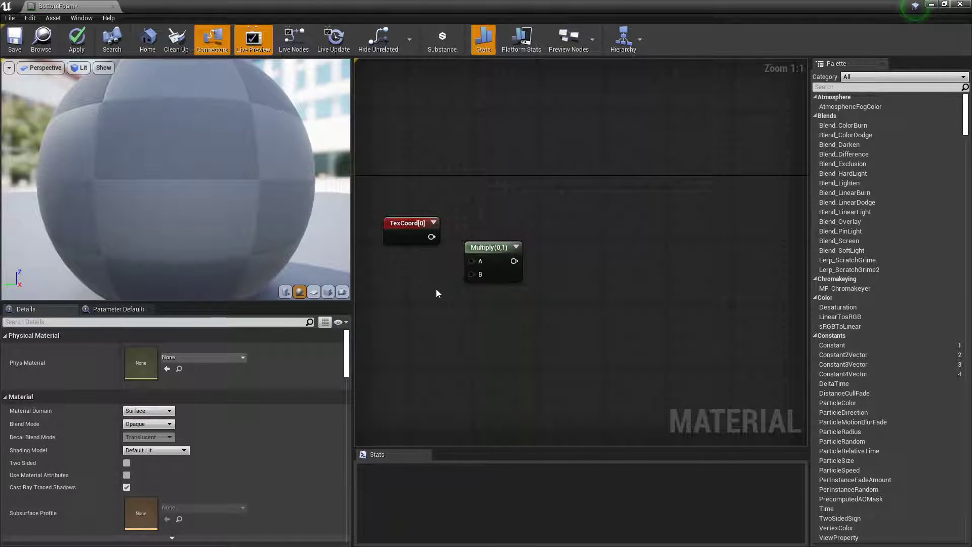
- Add a Constant node below TexCoord and wire TexCoord into the Multiply's A input and the constant into B
click(429, 320)
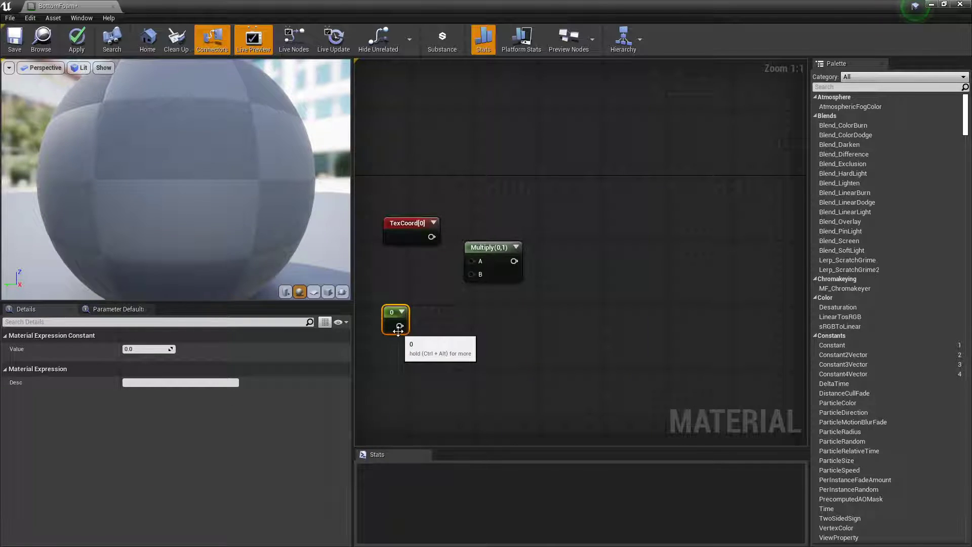
drag(398, 330, 407, 324)
mouse_move(489, 258)
mouse_down()
mouse_move(512, 250)
mouse_move(496, 253)
mouse_up()
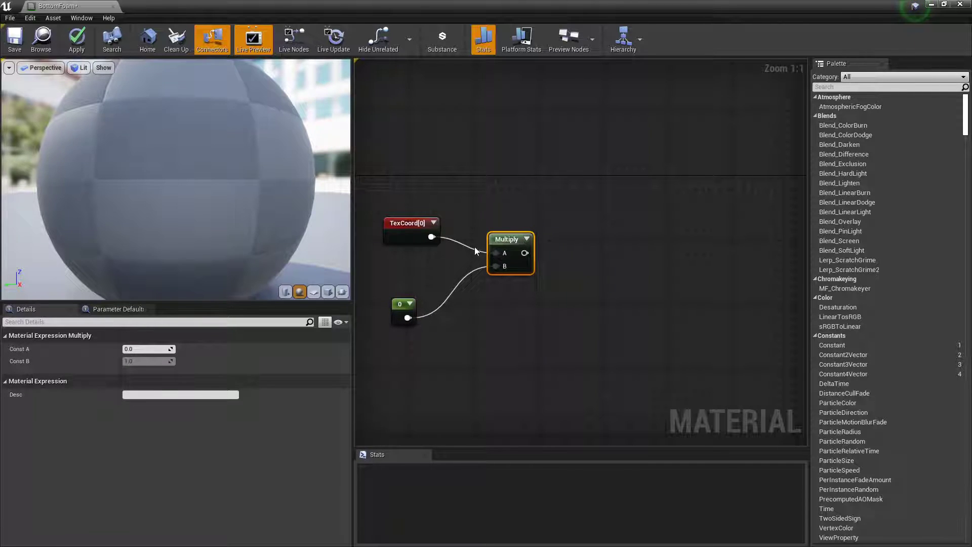
click(412, 284)
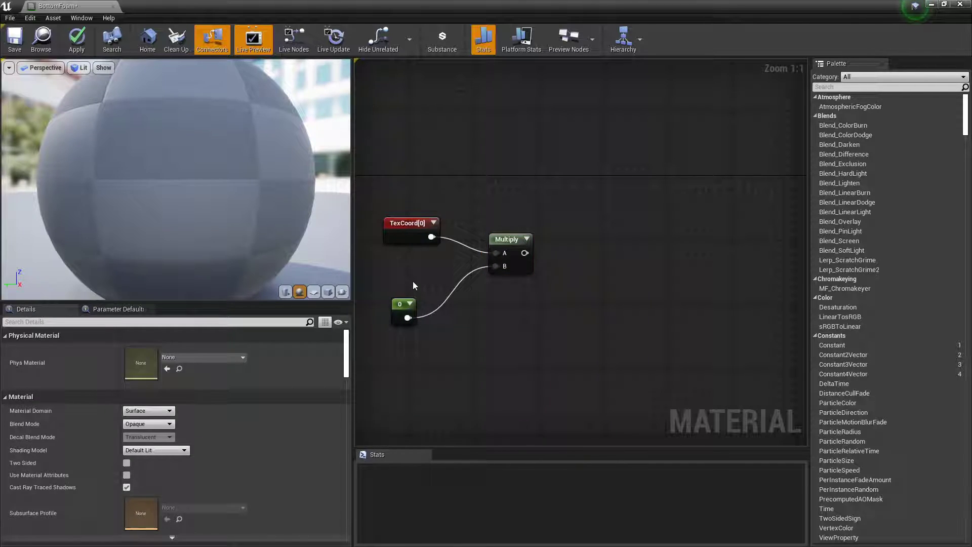
- Convert the constant to a scalar parameter named Param with default value 1.0 and place it closer beneath TexCoord
right_click(396, 306)
click(408, 308)
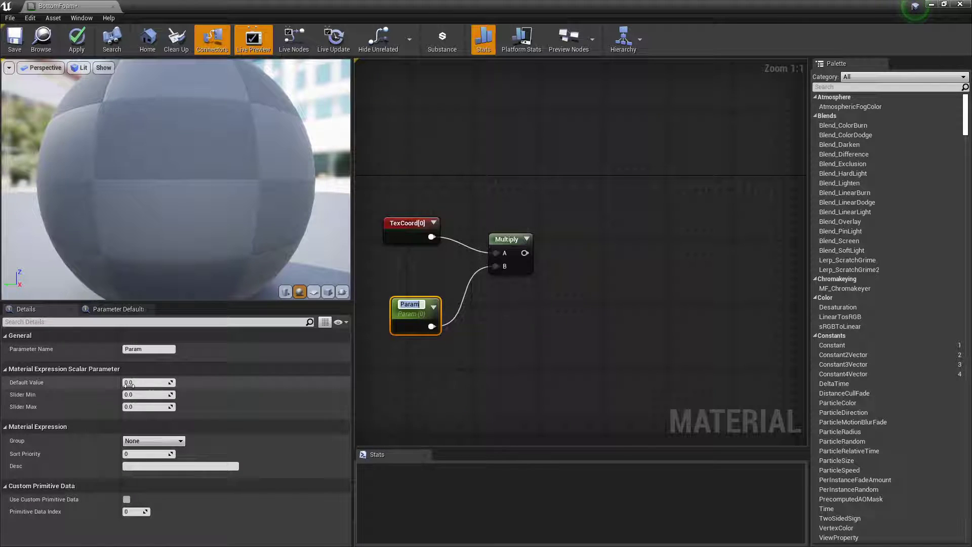
key(Return)
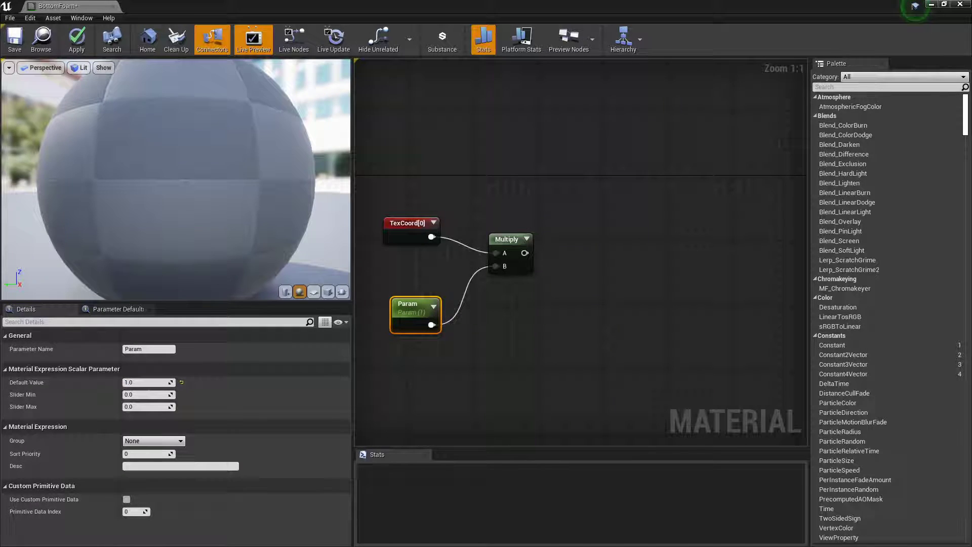
right_drag(474, 318, 520, 318)
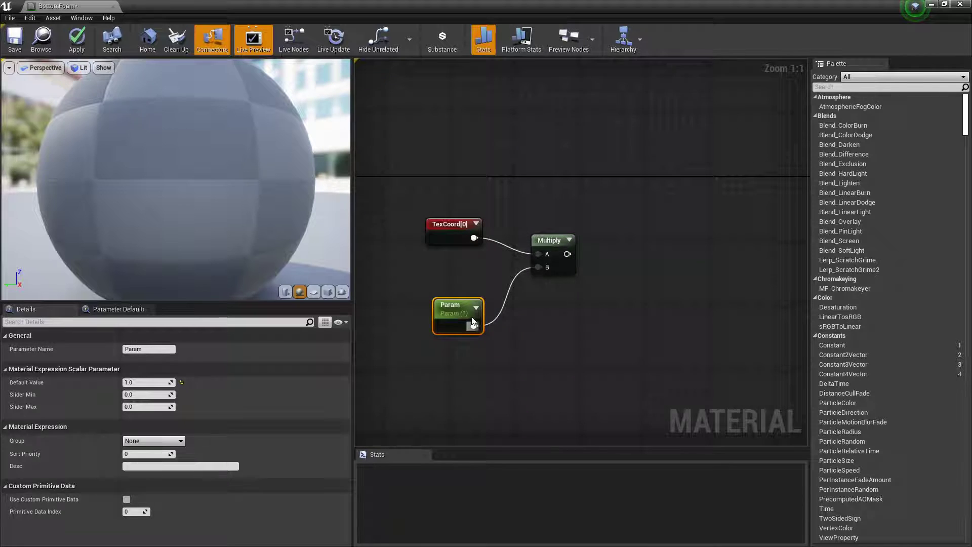
drag(464, 324, 463, 307)
- Add a Panner node and place it above and beyond the Multiply node
right_drag(666, 221, 610, 237)
scroll(610, 241, down, 1)
right_click(578, 242)
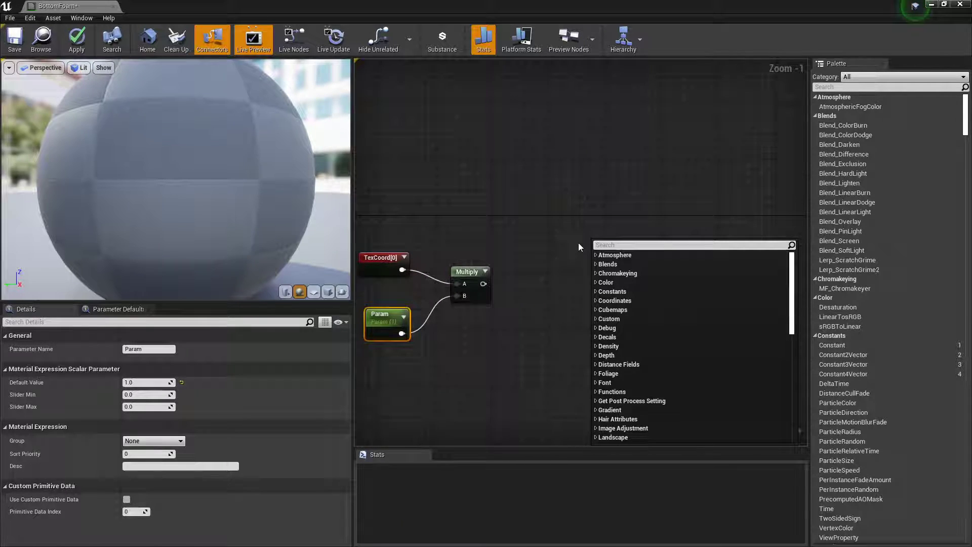
text(panner)
key(Return)
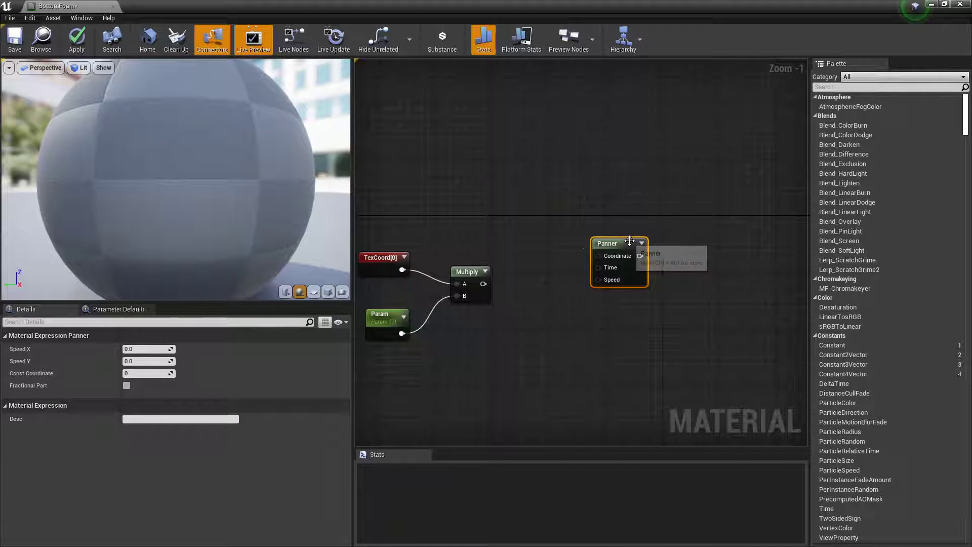
drag(617, 248, 626, 175)
key(ctrl+c)
key(ctrl+v)
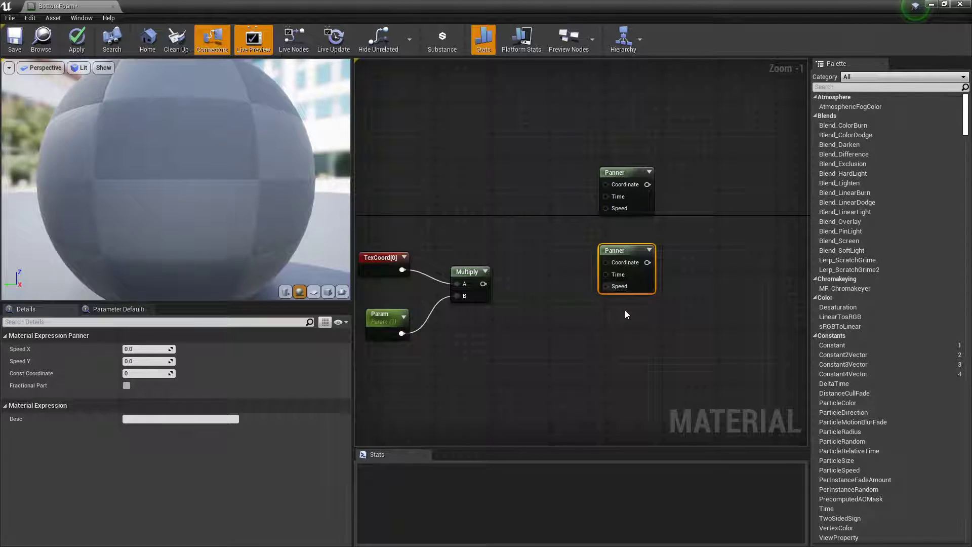
drag(630, 180, 637, 152)
drag(623, 266, 623, 222)
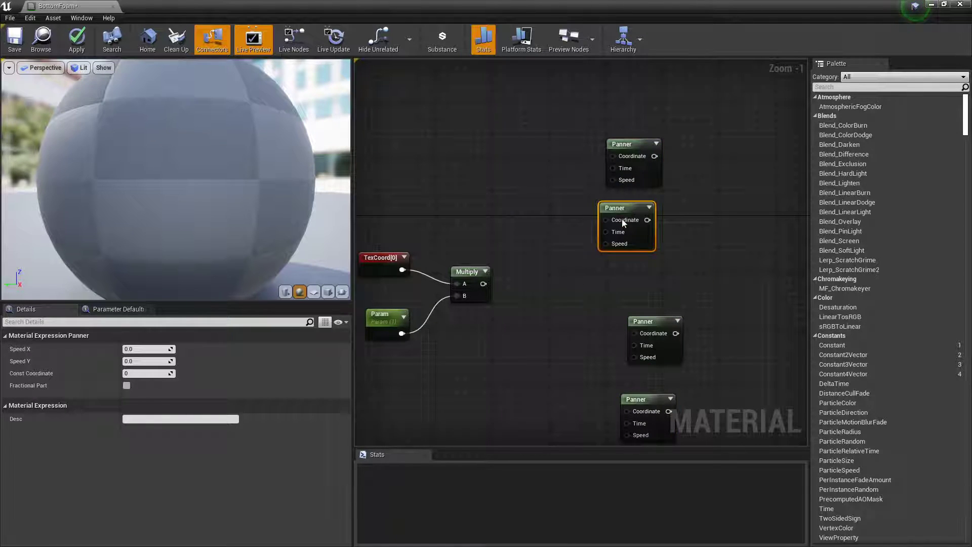
drag(693, 442, 694, 445)
key(Delete)
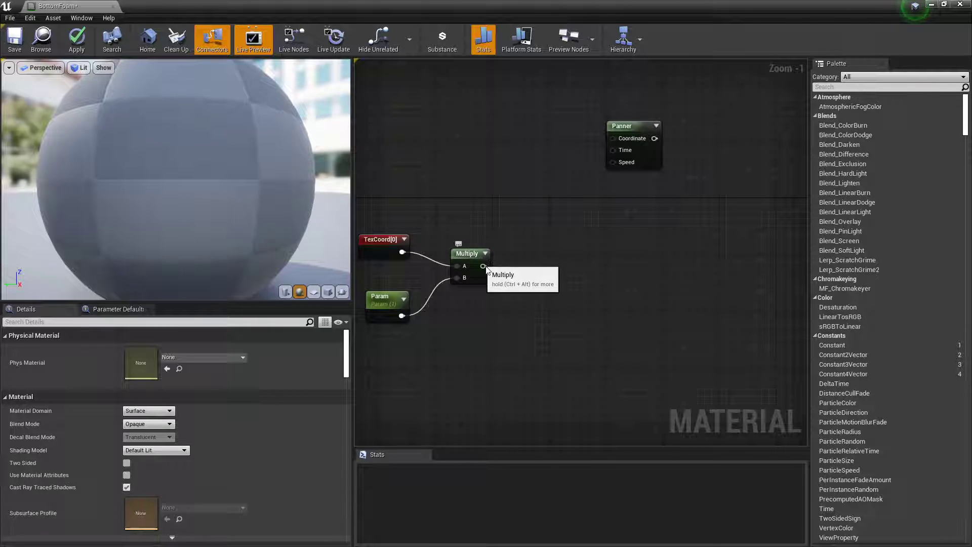
- Connect the Multiply output to the Panner's Coordinate input and select the Panner
drag(484, 258, 613, 138)
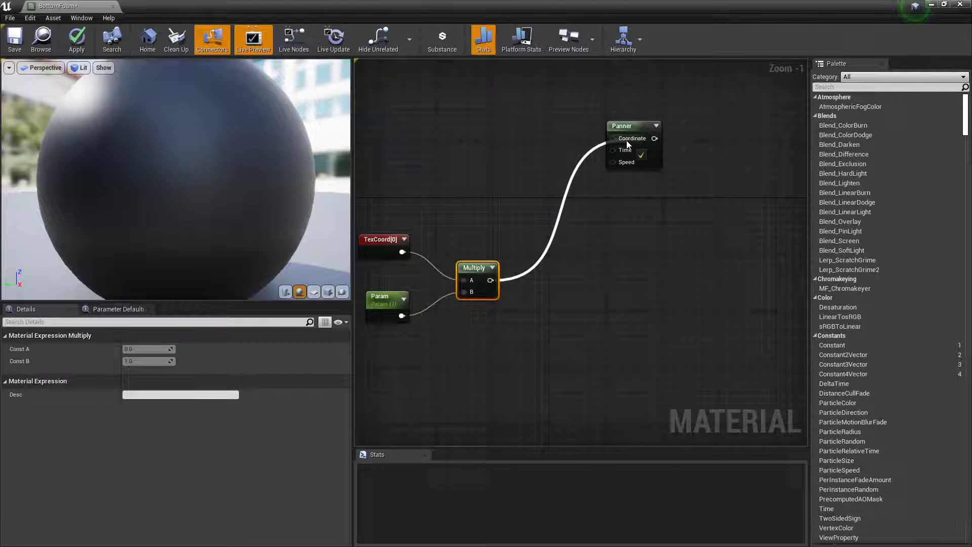
right_drag(690, 112, 589, 217)
click(533, 212)
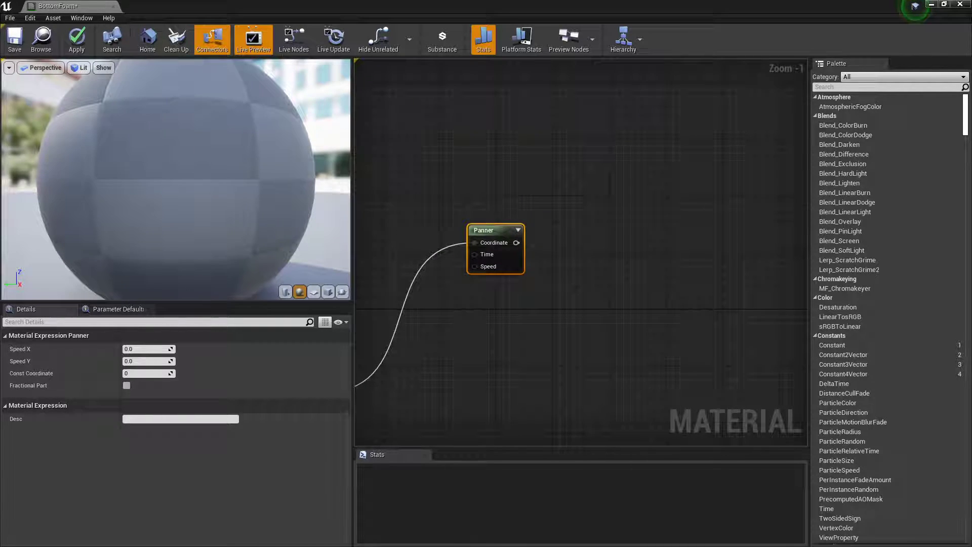
right_drag(593, 270, 641, 265)
right_drag(649, 219, 619, 228)
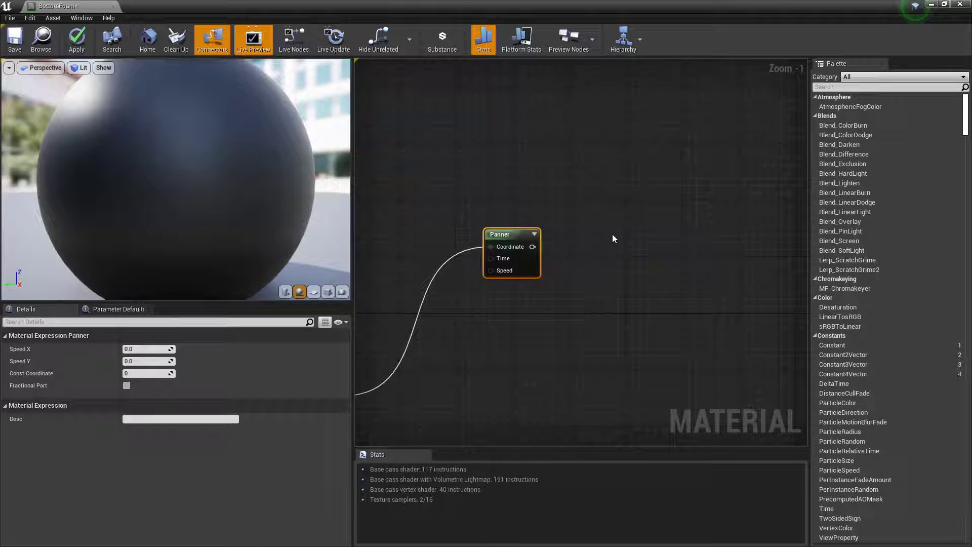
right_click(613, 239)
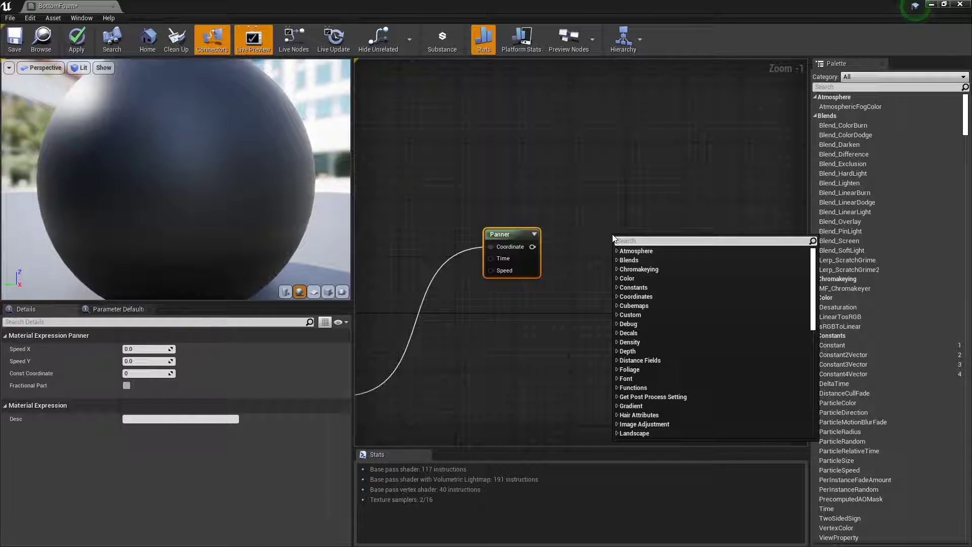
text(texure)
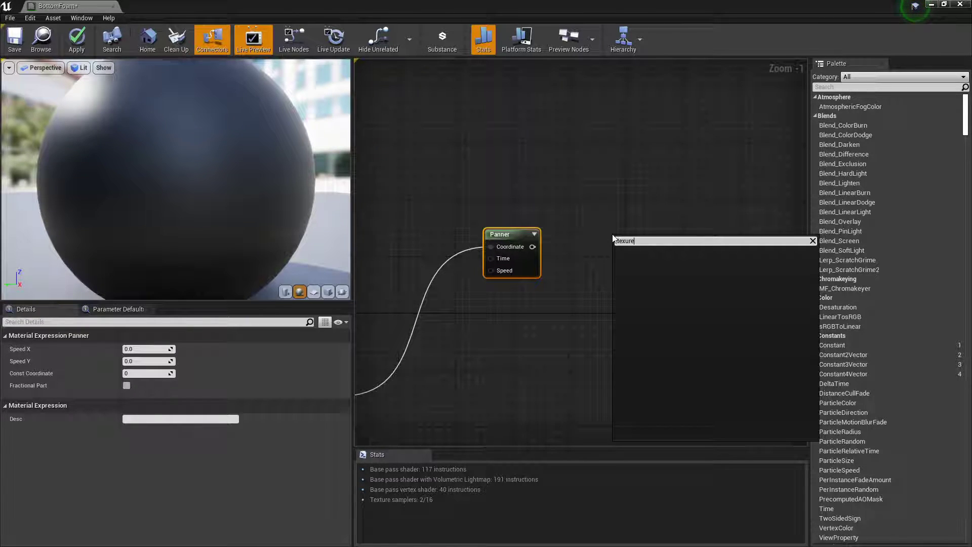
key(BackSpace)
key(BackSpace)
key(BackSpace)
key(BackSpace)
key(BackSpace)
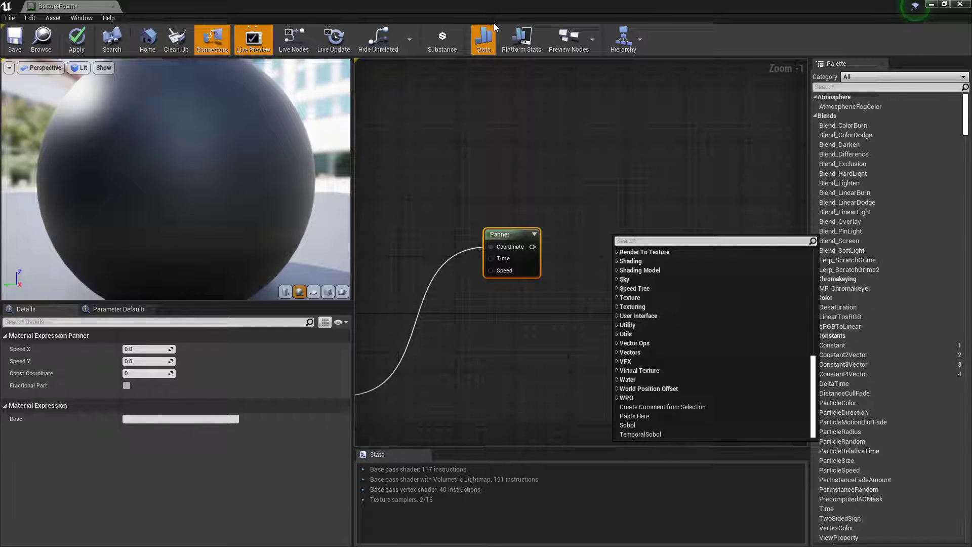
- Bring the perlinNoise texture from the Content Browser into the graph as a Texture Sample and connect the Panner output to its UVs
double_click(506, 16)
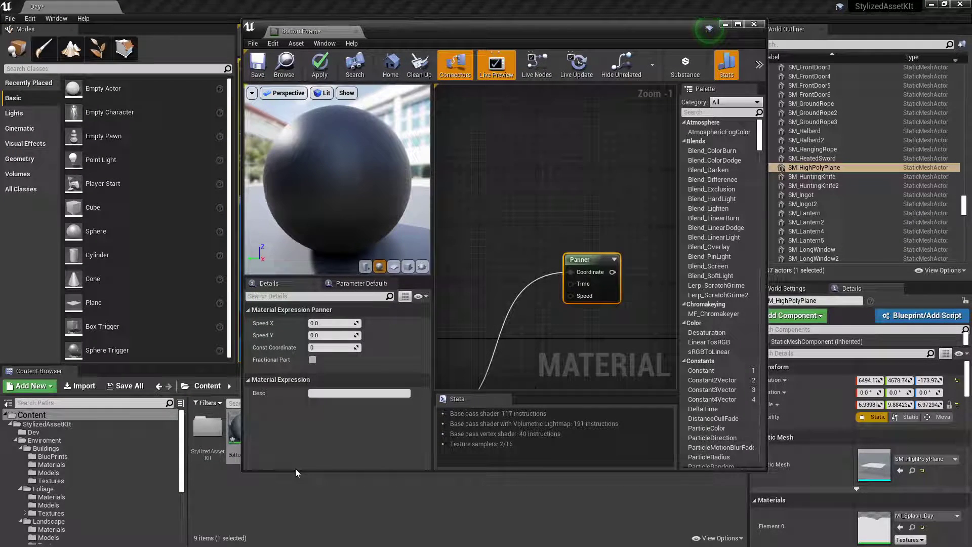
drag(296, 473, 332, 338)
drag(463, 433, 515, 217)
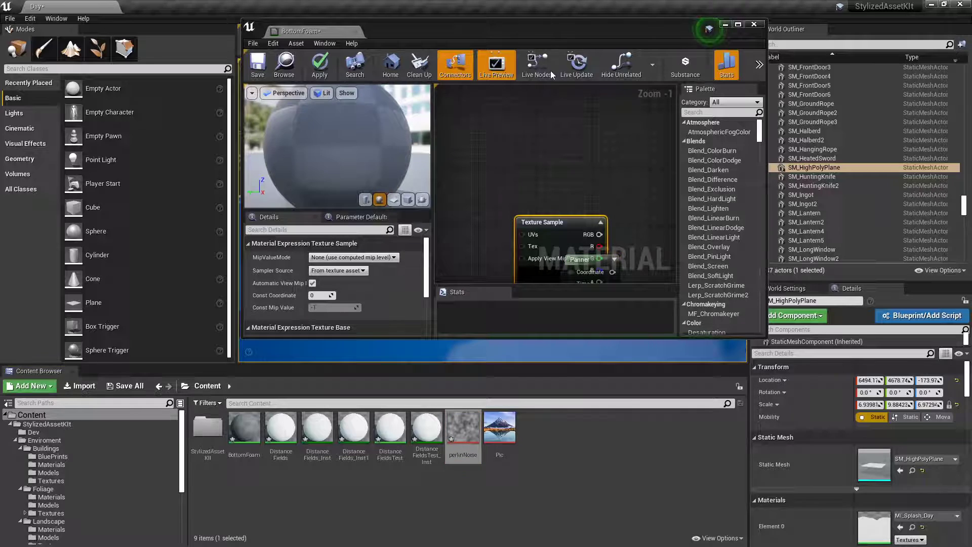
double_click(566, 28)
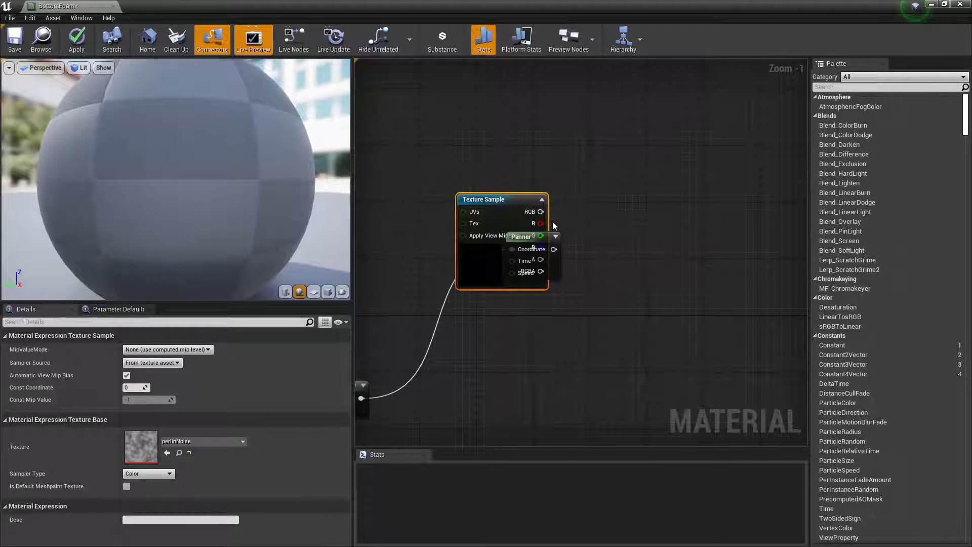
drag(511, 202, 659, 229)
drag(554, 249, 644, 232)
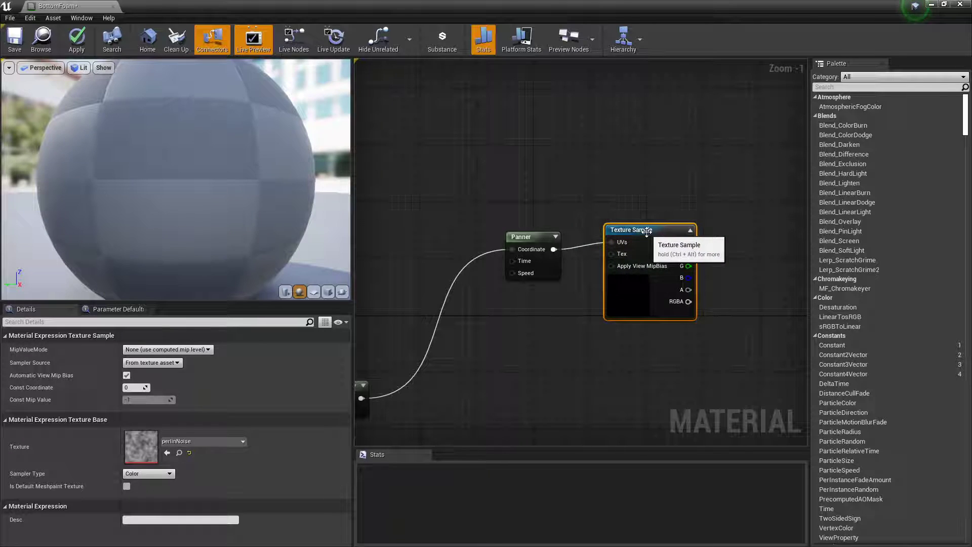
- Set the Panner's Speed Y to 0.2
right_click(644, 231)
click(640, 200)
click(538, 237)
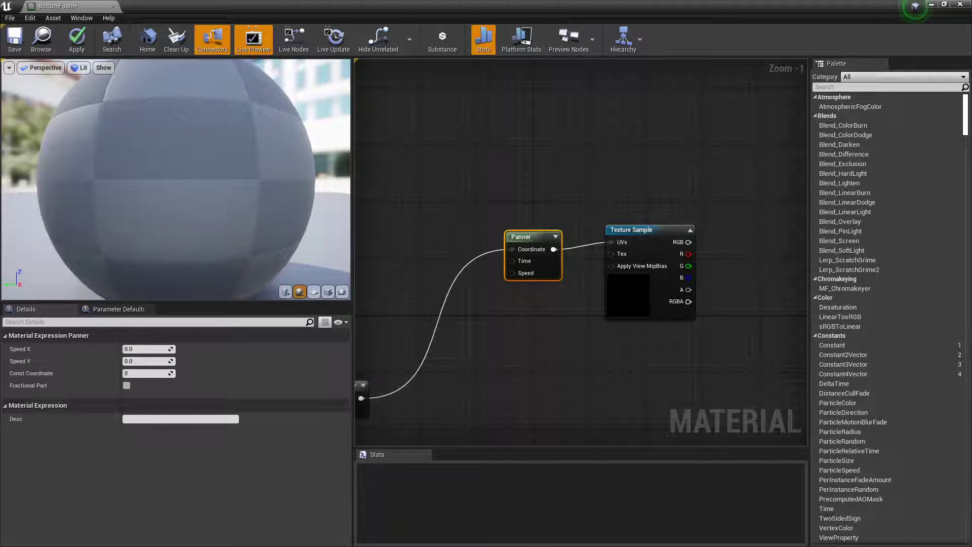
click(148, 360)
text(0.2)
key(Return)
- Start previewing the perlinNoise Texture Sample node to check its panning
right_click(645, 232)
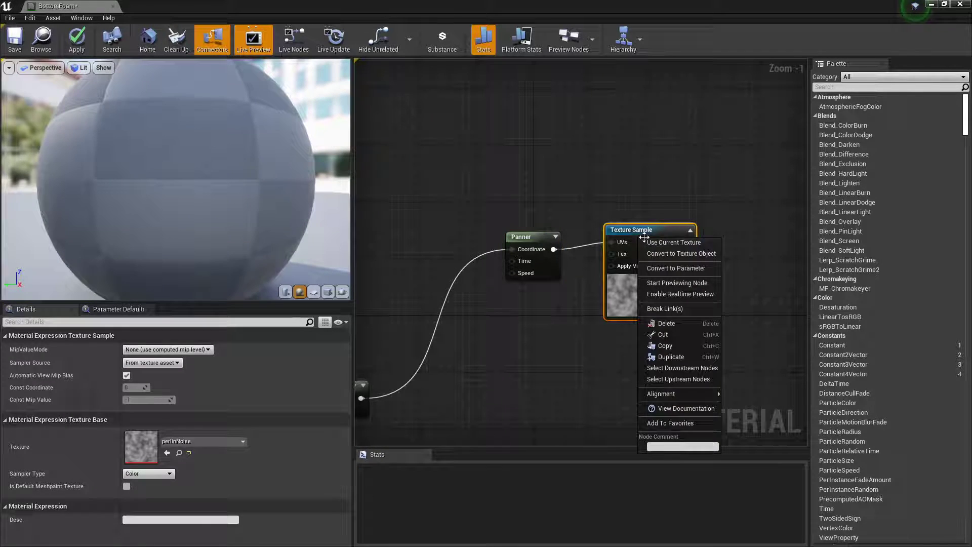
click(660, 283)
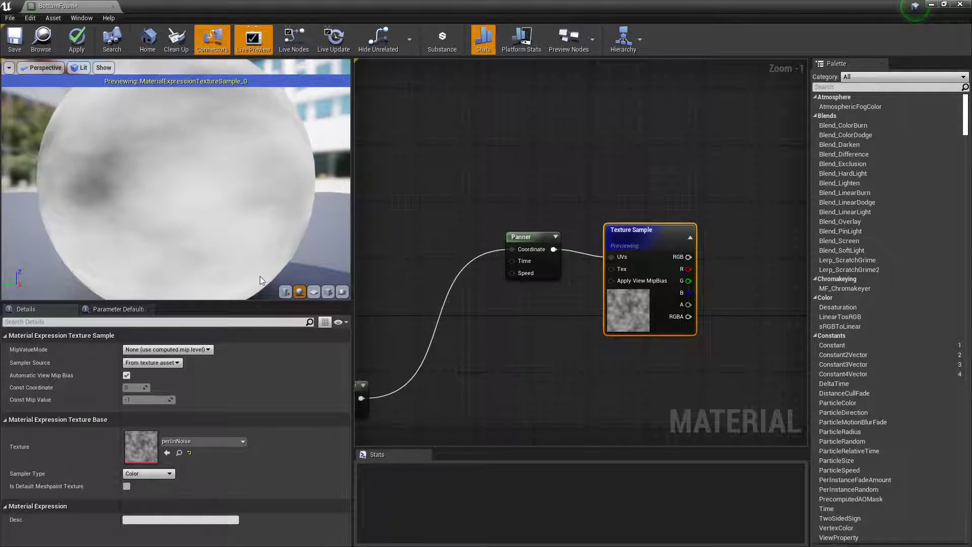
click(525, 236)
- Add a CheapContrast node fed by the Texture Sample's RGB output
right_drag(707, 228, 579, 239)
drag(542, 245, 651, 241)
text(cheap)
key(Return)
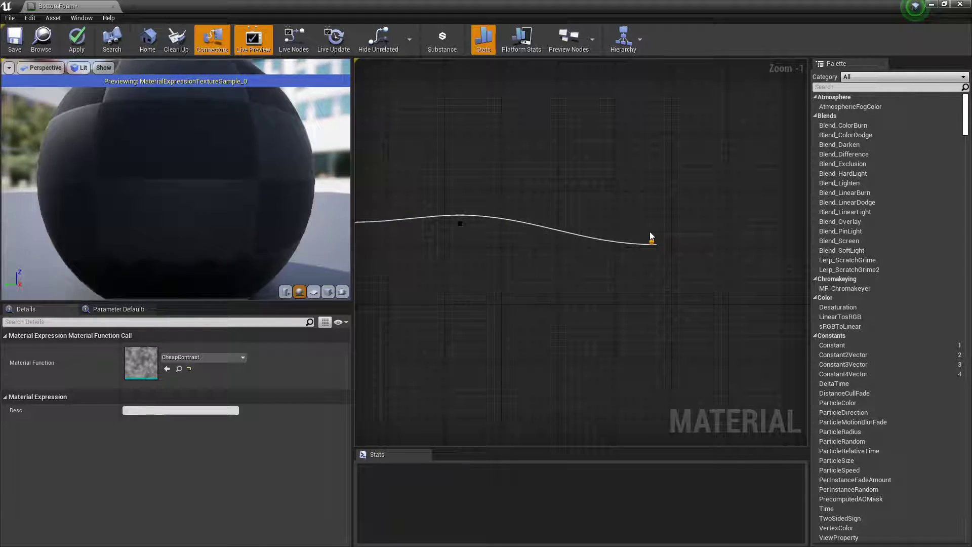
click(595, 327)
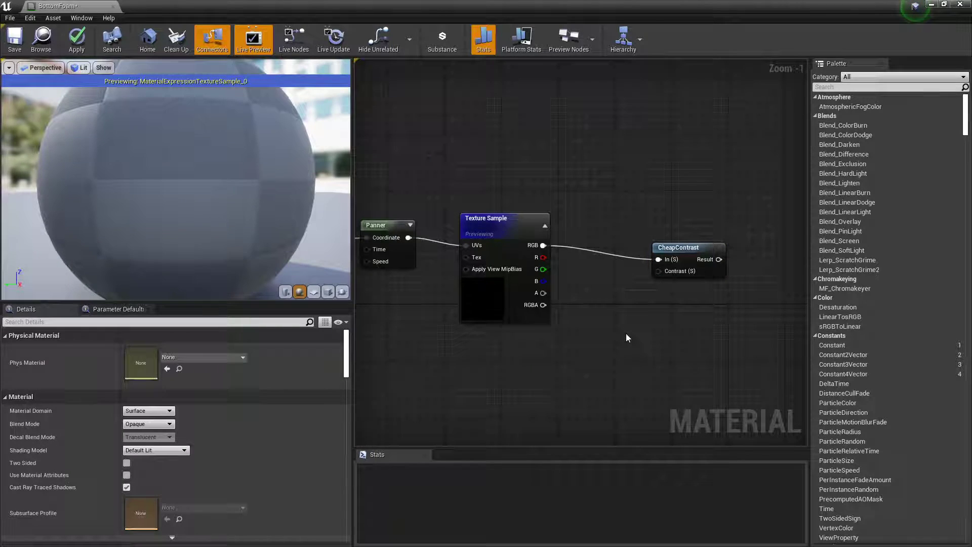
- Stop previewing the Texture Sample node
right_drag(625, 335, 593, 282)
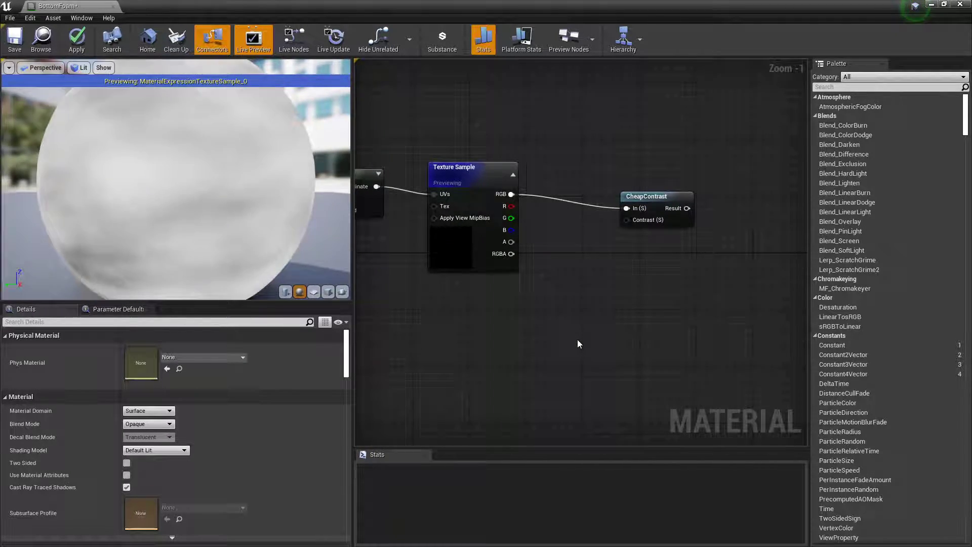
right_drag(682, 290, 618, 294)
scroll(575, 321, down, 2)
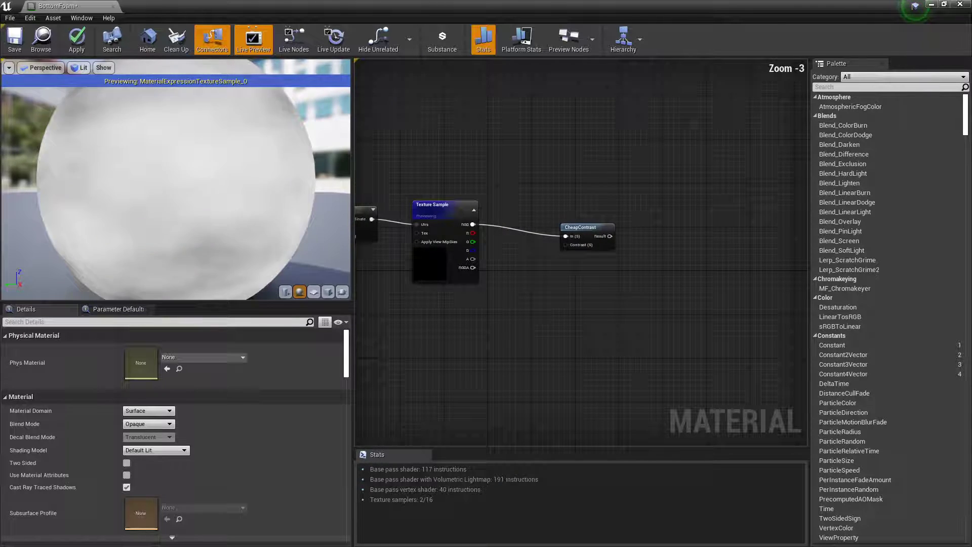
right_drag(673, 250, 702, 238)
scroll(702, 239, down, 1)
right_drag(629, 243, 684, 242)
drag(485, 163, 655, 276)
click(588, 247)
right_click(588, 247)
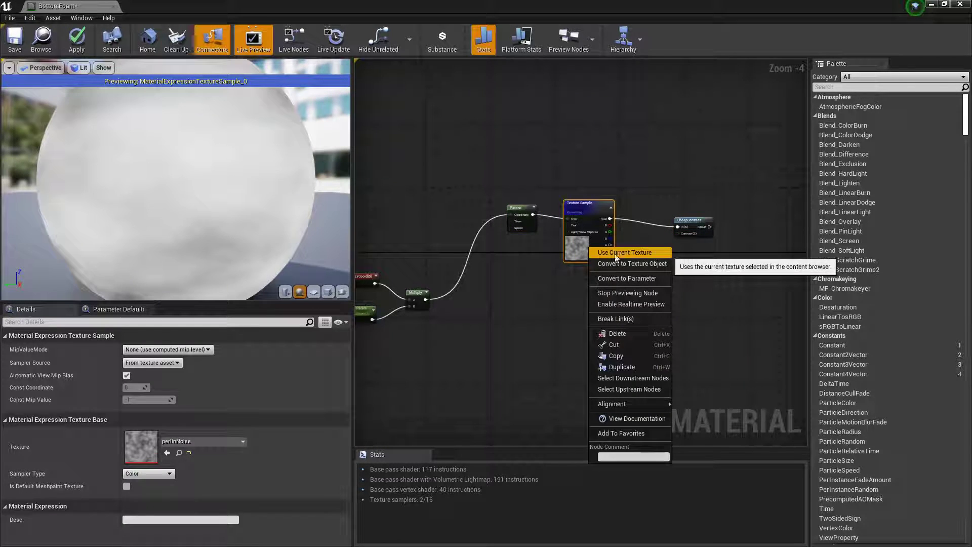
click(616, 292)
- Copy the Panner, Texture Sample and CheapContrast chain and paste three duplicates of it
drag(464, 156, 740, 262)
key(ctrl+c)
key(ctrl+v)
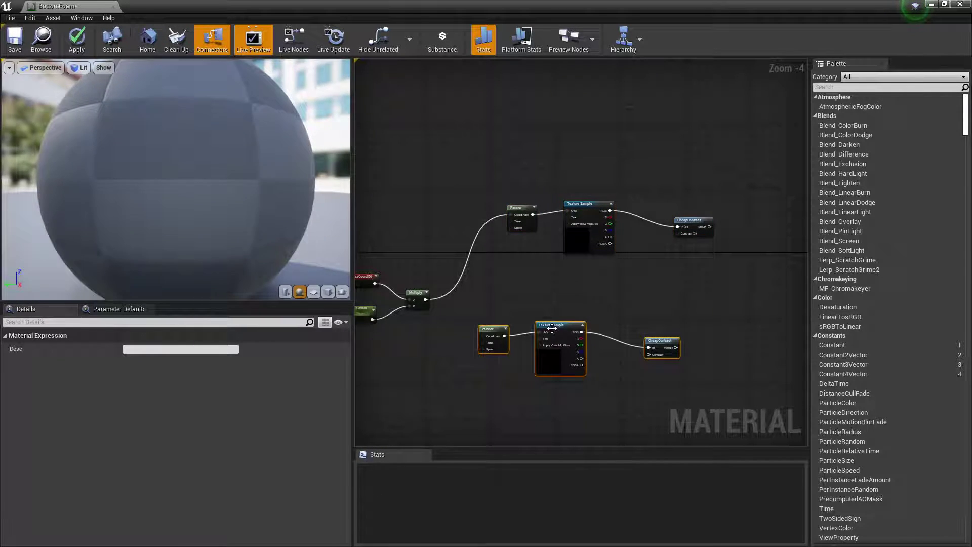
key(ctrl+v)
scroll(586, 386, down, 2)
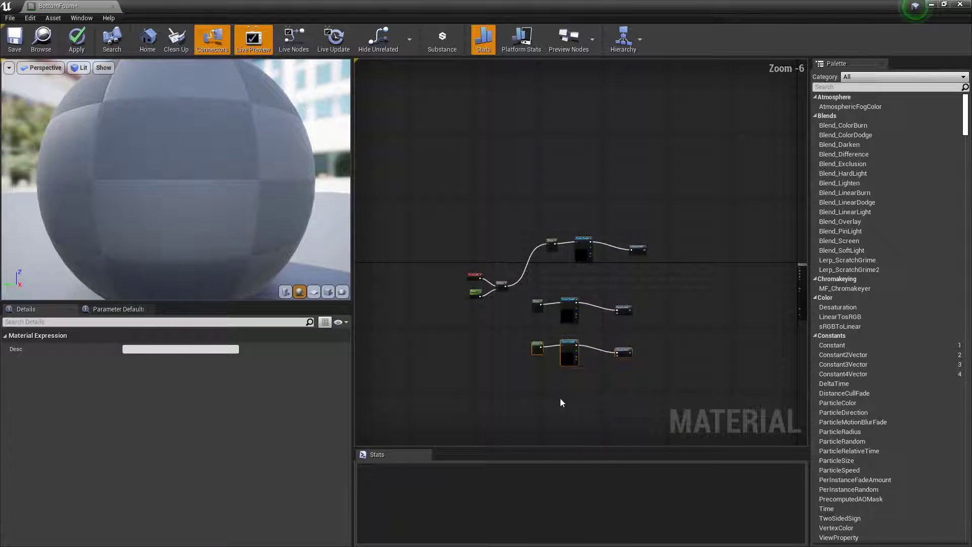
key(ctrl+v)
- Arrange the three pasted node chains in evenly stacked rows beneath the original chain
drag(637, 318, 637, 318)
scroll(605, 302, up, 1)
drag(560, 305, 582, 265)
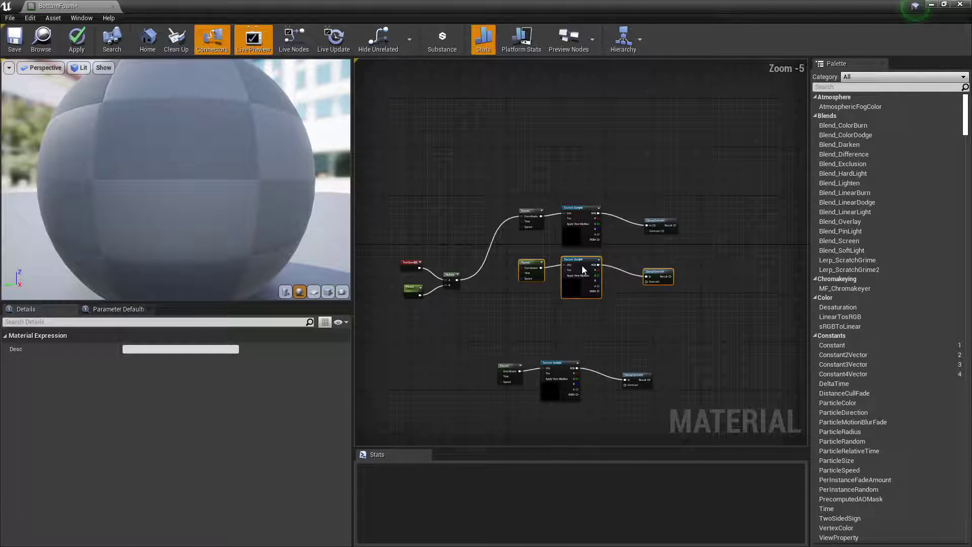
drag(485, 339, 622, 386)
drag(567, 360, 588, 310)
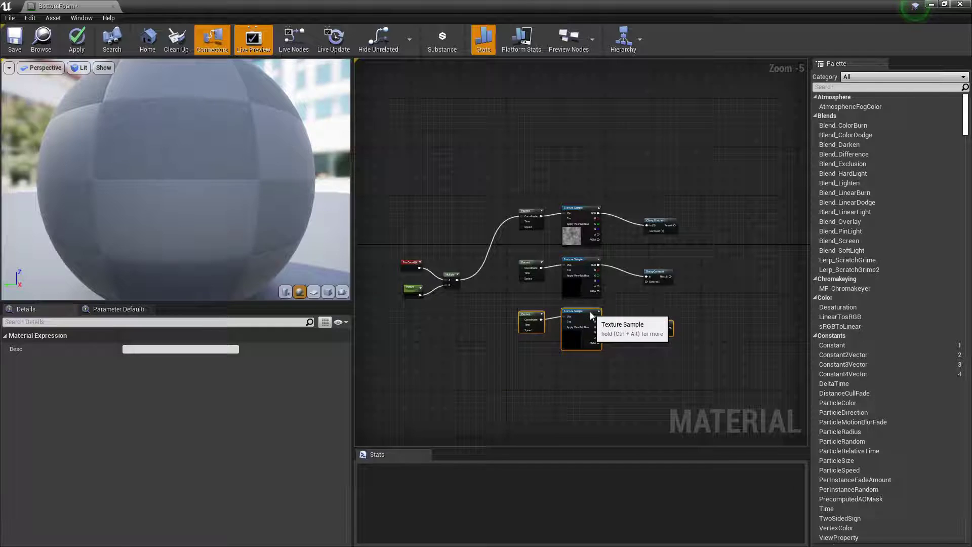
right_drag(556, 399, 568, 349)
drag(454, 373, 624, 437)
right_drag(610, 422, 610, 367)
drag(543, 351, 585, 265)
- Move TexCoord, Param and Multiply lower and connect the Multiply output to the Coordinate inputs of the three copied Panners
right_drag(552, 162, 552, 187)
scroll(528, 186, up, 2)
right_drag(420, 181, 465, 185)
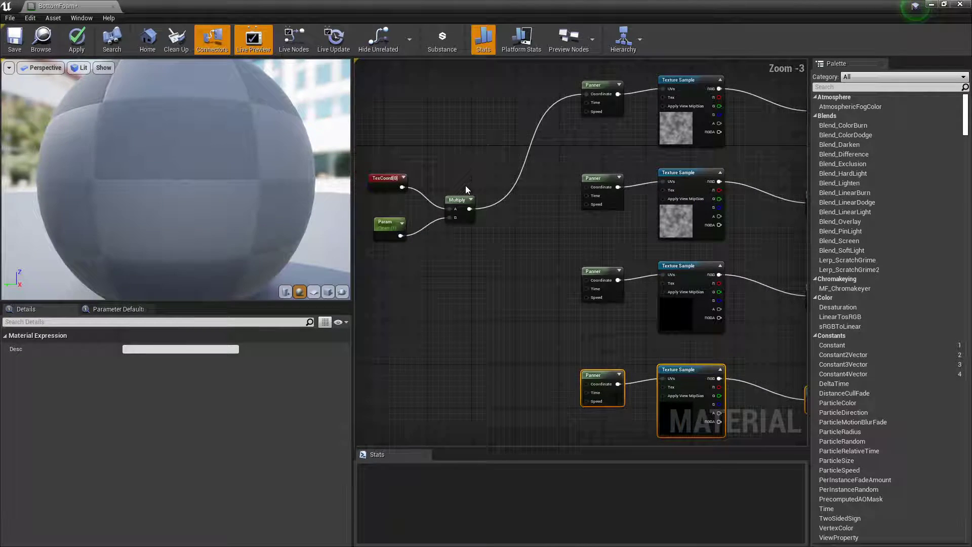
drag(523, 137, 361, 245)
drag(458, 204, 596, 188)
click(486, 284)
drag(456, 250, 595, 279)
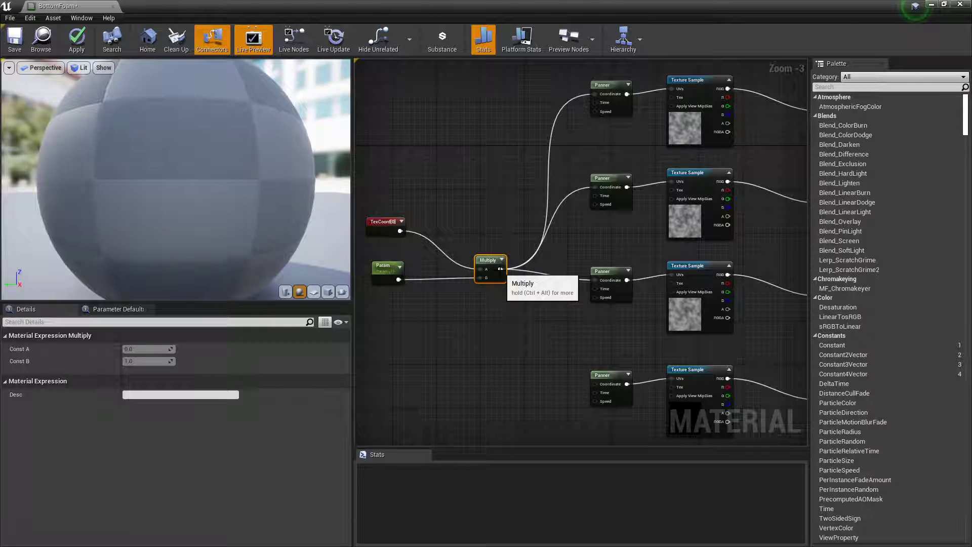
drag(500, 269, 595, 384)
- Add a Constant node and wire it into the Contrast inputs of all four CheapContrast nodes
right_drag(725, 229, 590, 217)
key(1)
click(612, 212)
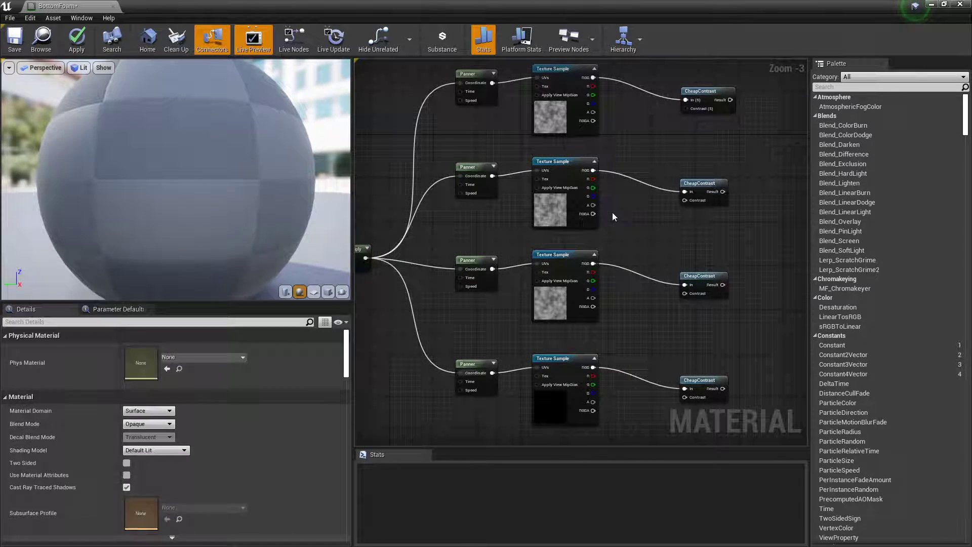
drag(627, 220, 686, 108)
drag(685, 200, 668, 280)
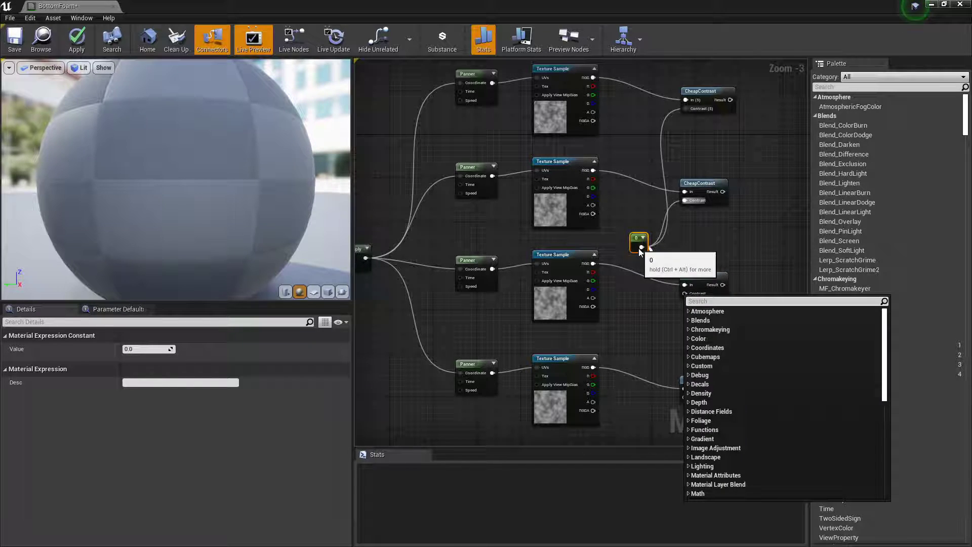
drag(641, 247, 684, 294)
drag(641, 248, 685, 397)
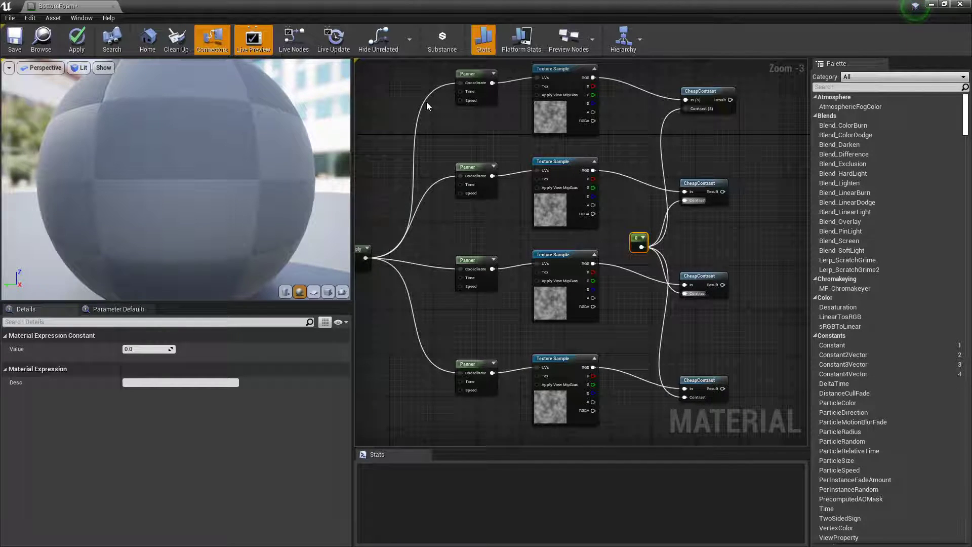
- Set the second Panner's Speed Y to 0 and Speed X to -0.22
click(467, 178)
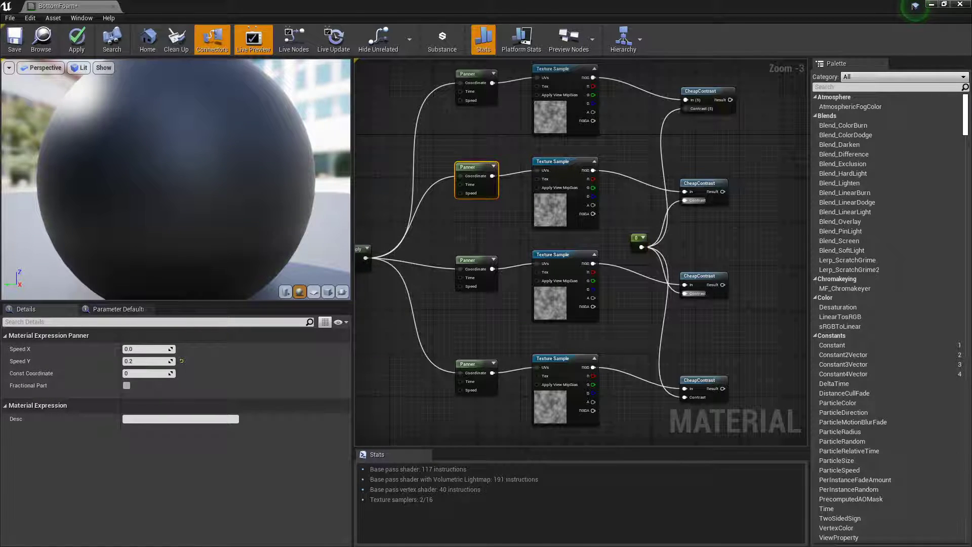
click(138, 361)
text(0)
key(Return)
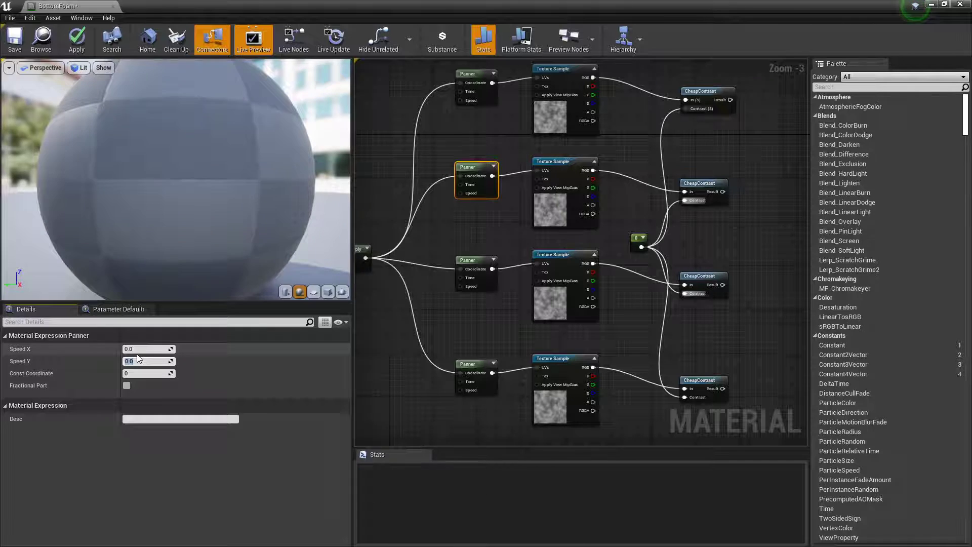
click(148, 348)
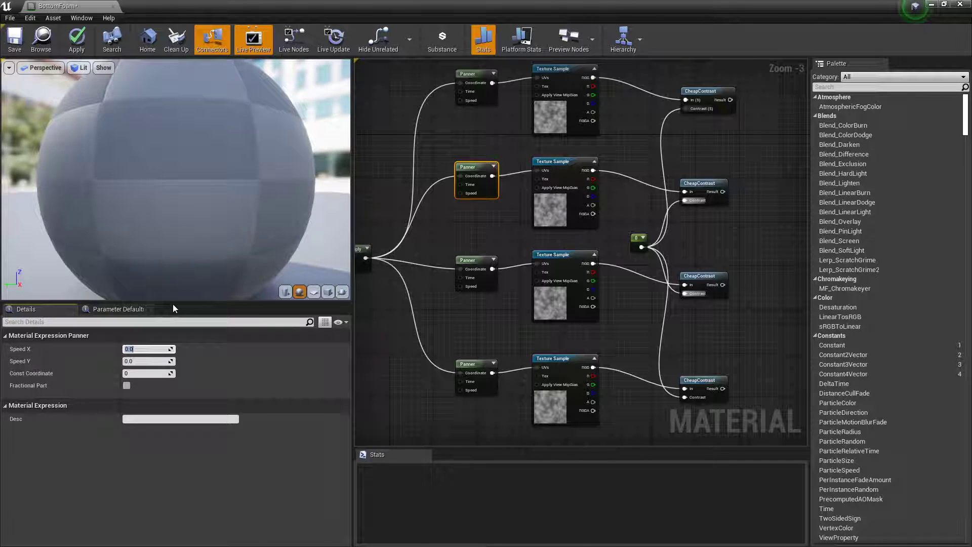
text(-0.22)
key(Return)
- Set the third Panner's Speed Y to 0 and Speed X to 0.27
click(476, 258)
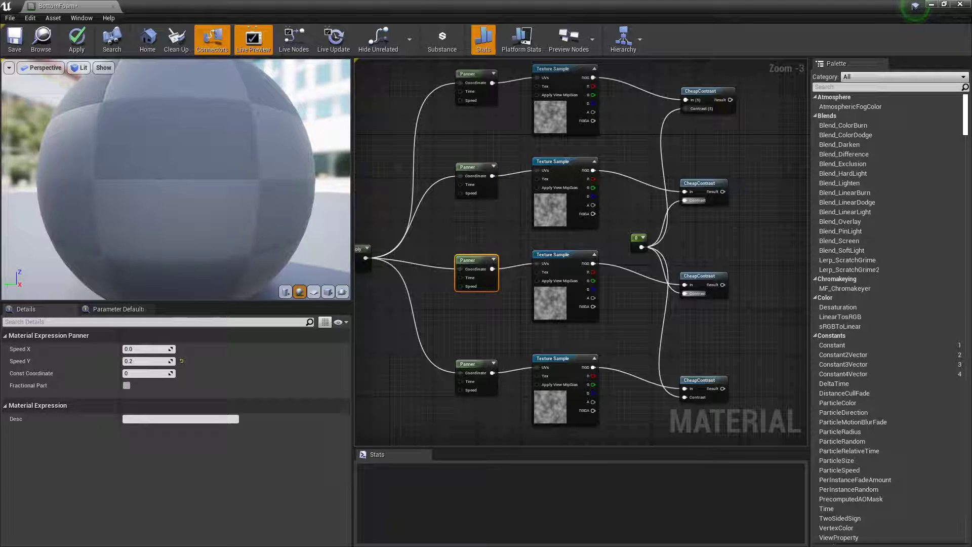
click(137, 358)
text(0)
key(Return)
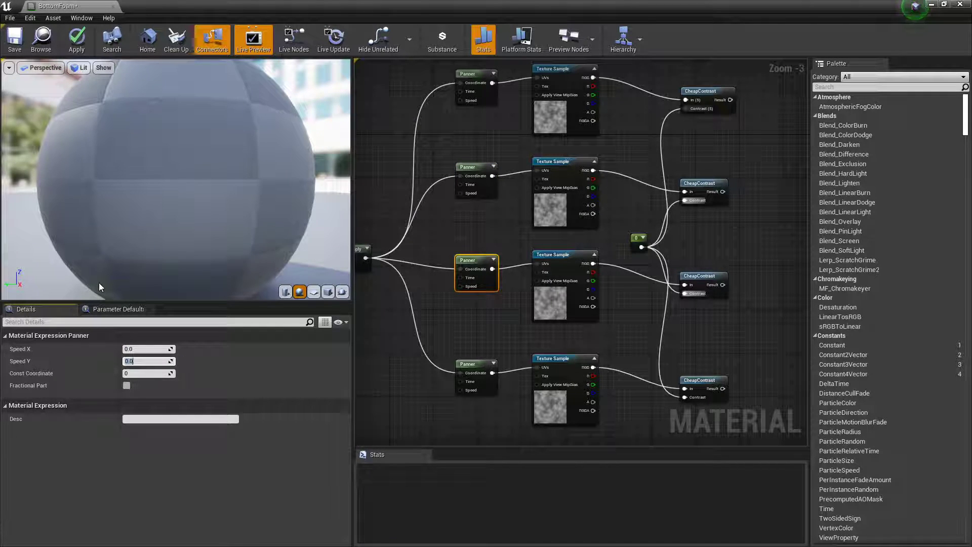
click(136, 348)
text(0.2)
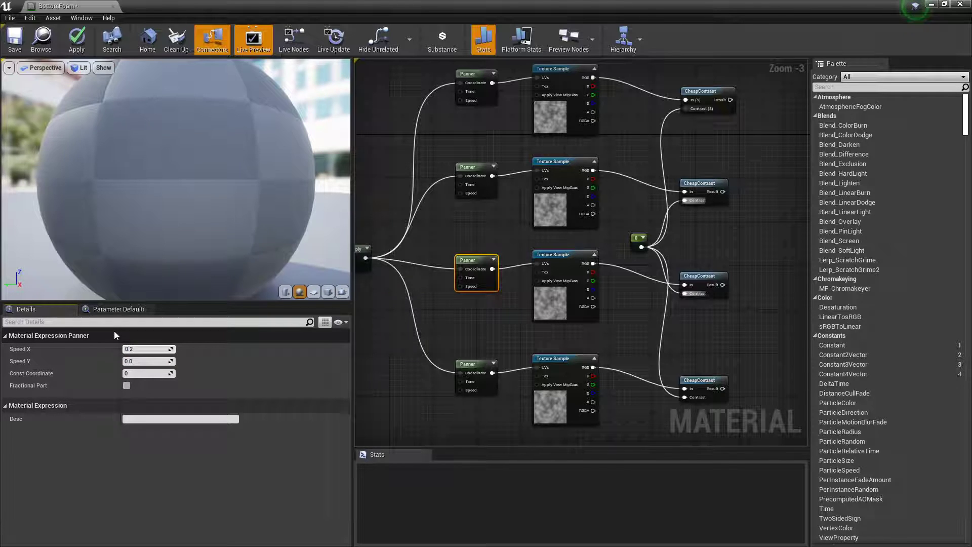
text(7)
key(Return)
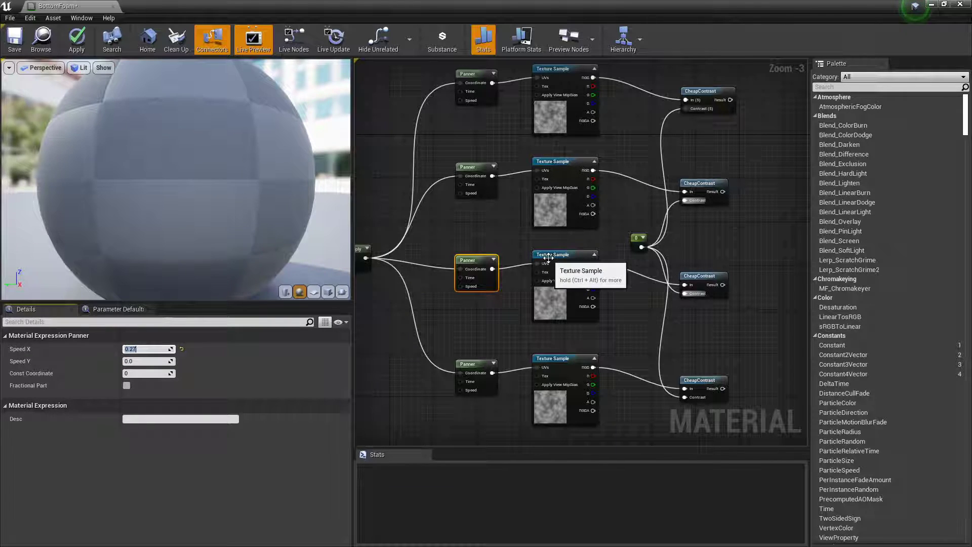
- Set the fourth Panner's Speed X to -0.17 and its Speed Y to 0
click(914, 6)
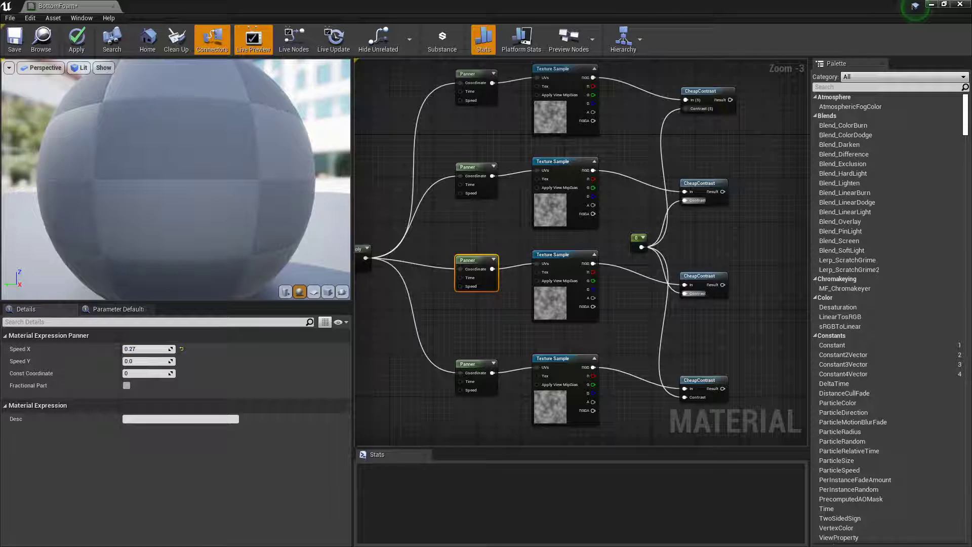
click(477, 365)
click(147, 349)
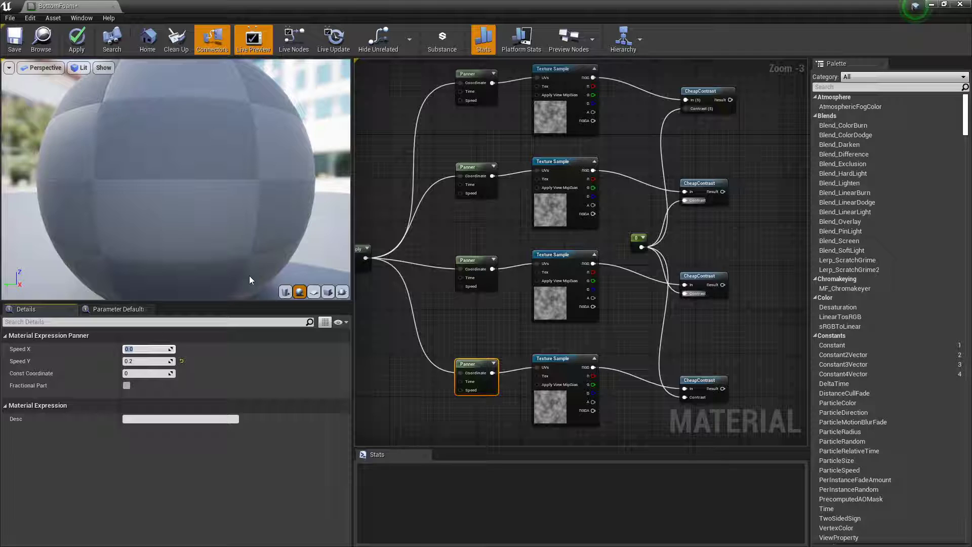
text(-0.17)
key(Return)
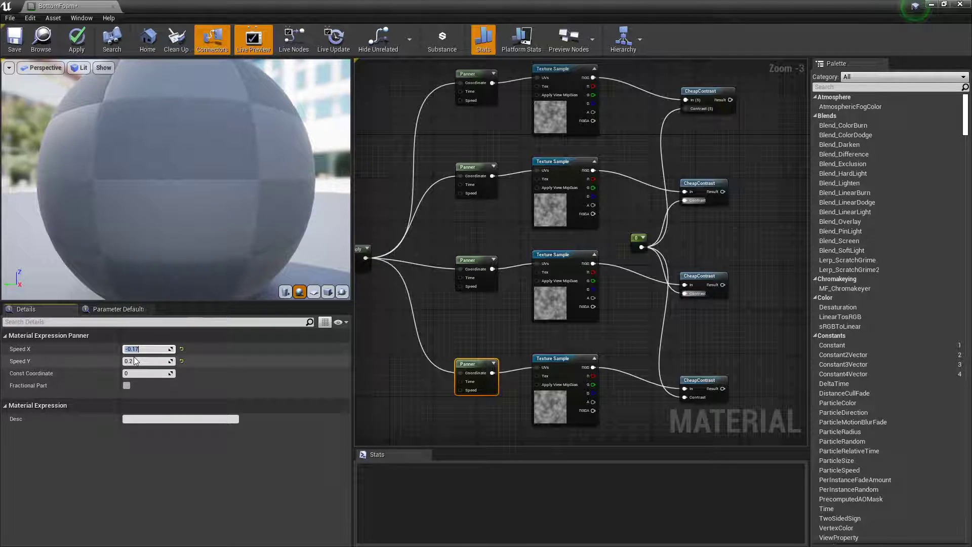
text(0)
key(Return)
- Compare the Speed X and Speed Y values of the four Panner nodes
click(481, 259)
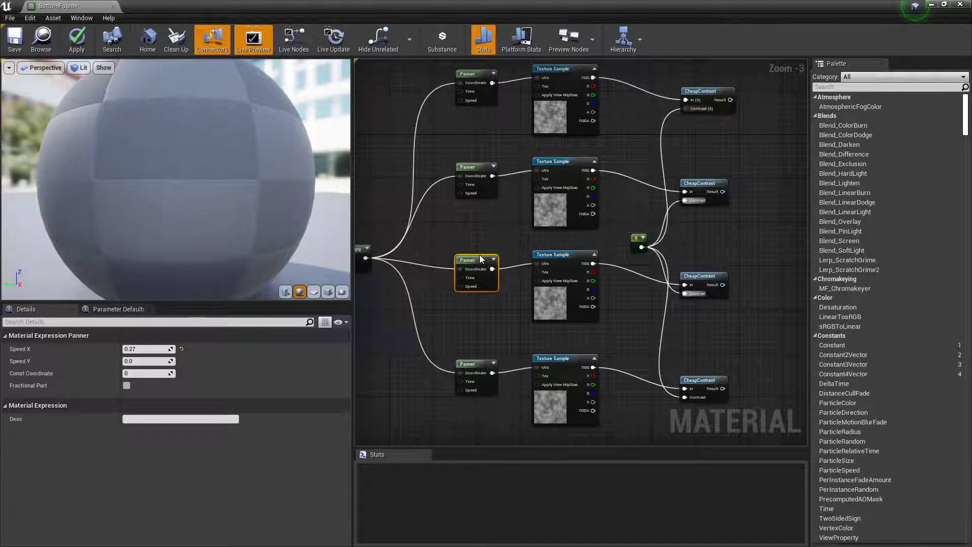
click(492, 163)
click(480, 168)
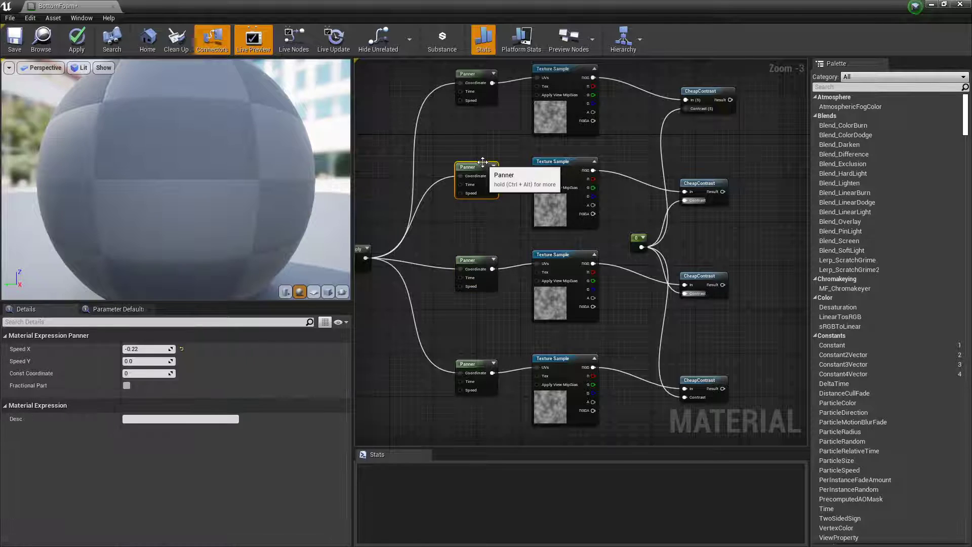
click(481, 74)
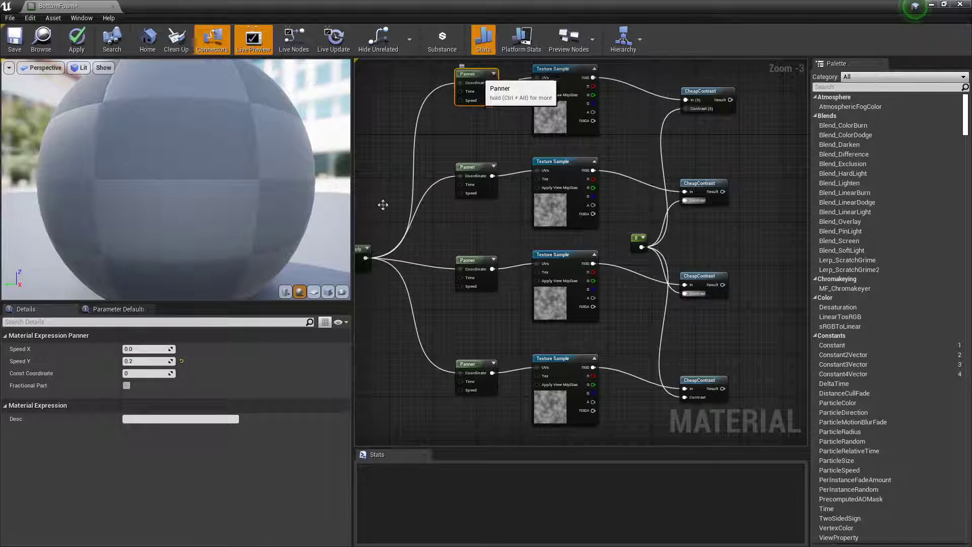
click(472, 170)
click(476, 265)
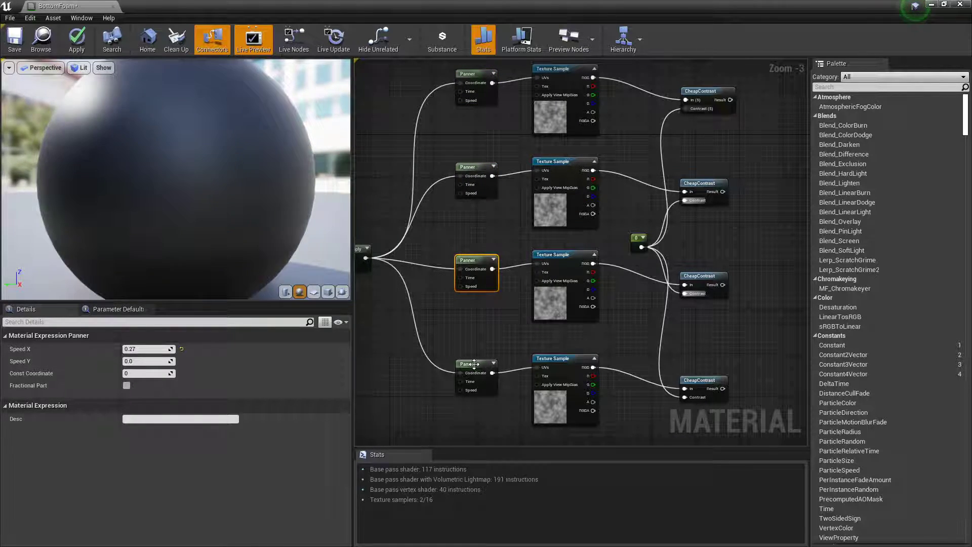
click(475, 365)
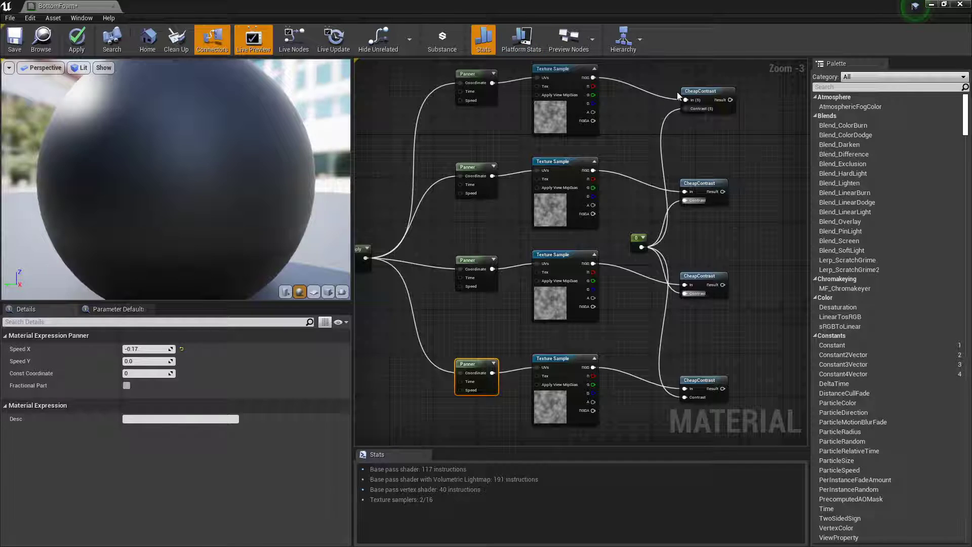
click(477, 78)
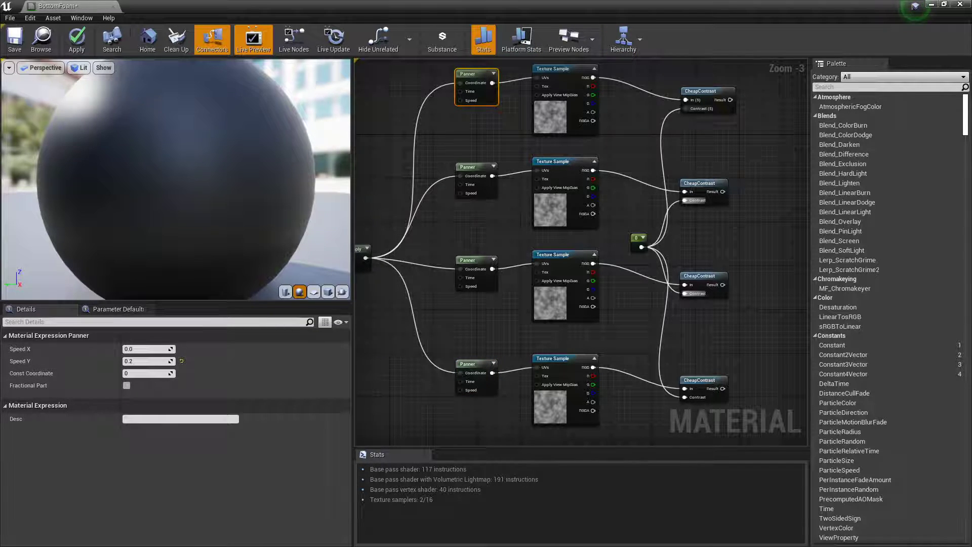
- Copy the third Panner's Speed X value of 0.27 into Speed Y and reset its Speed X to 0
click(470, 258)
click(150, 362)
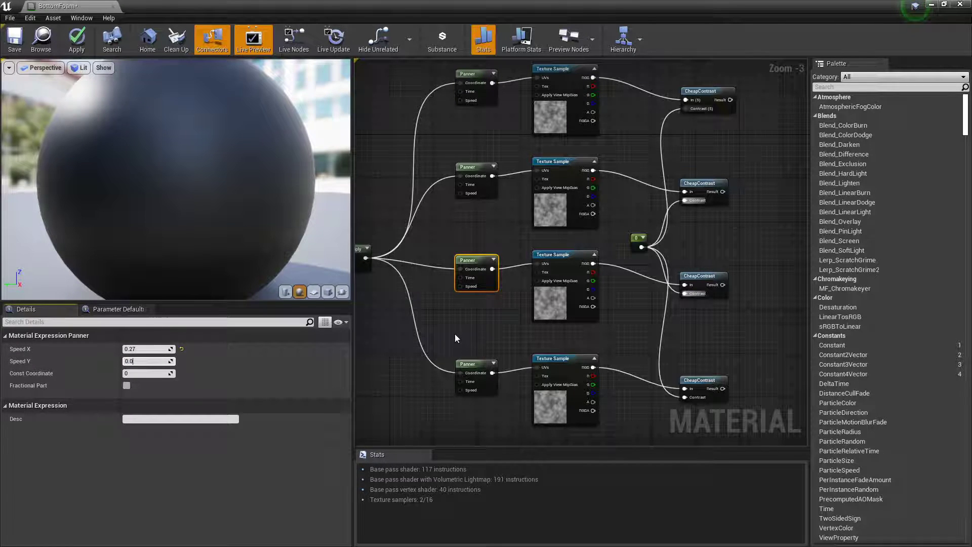
click(136, 351)
key(ctrl+c)
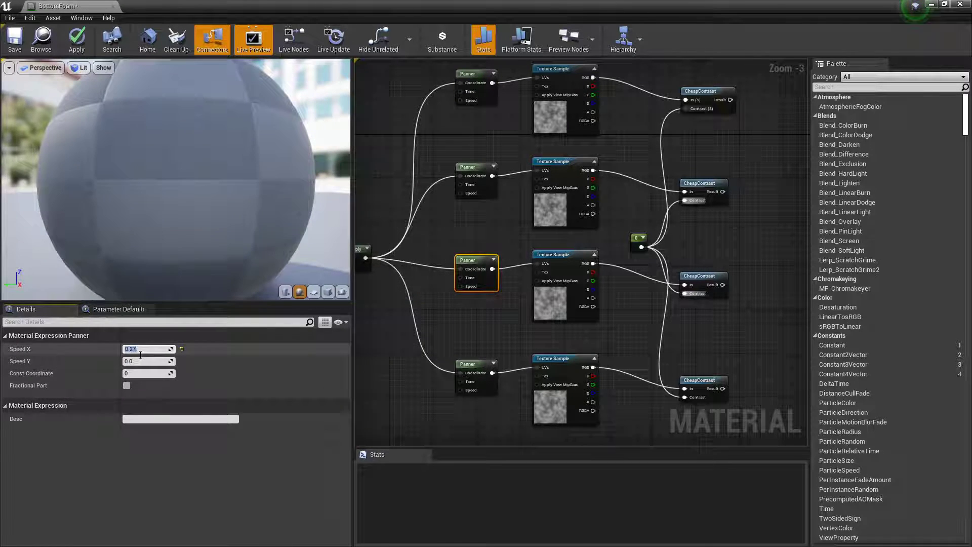
click(150, 362)
key(ctrl+v)
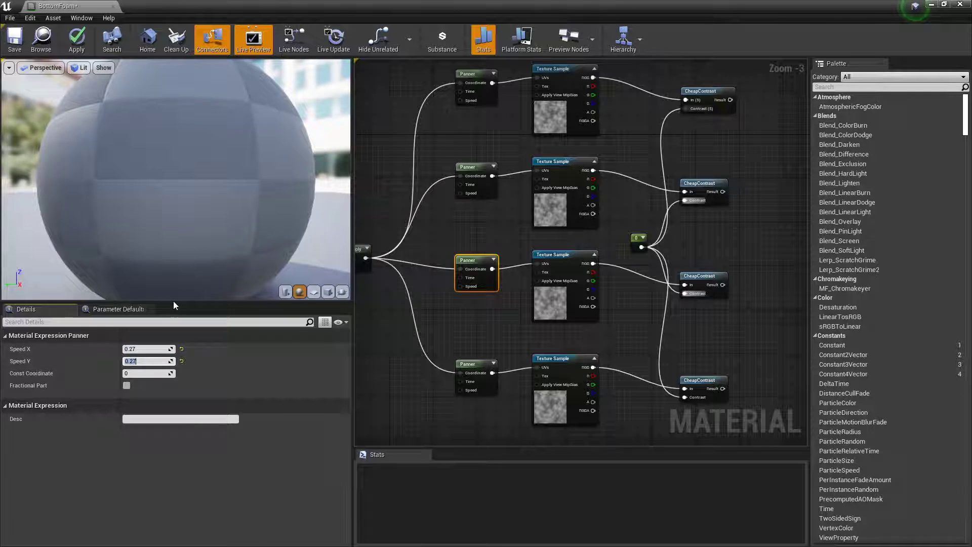
click(157, 349)
key(BackSpace)
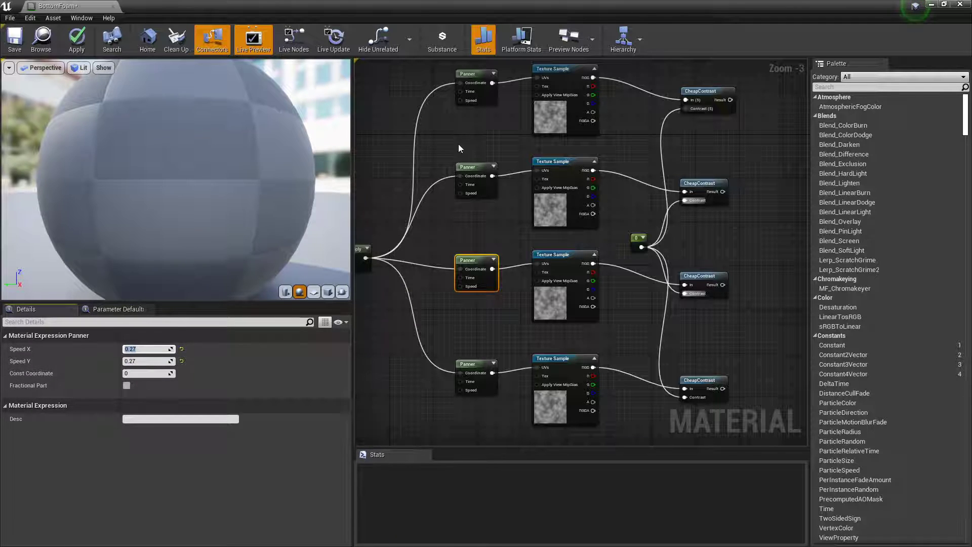
click(471, 83)
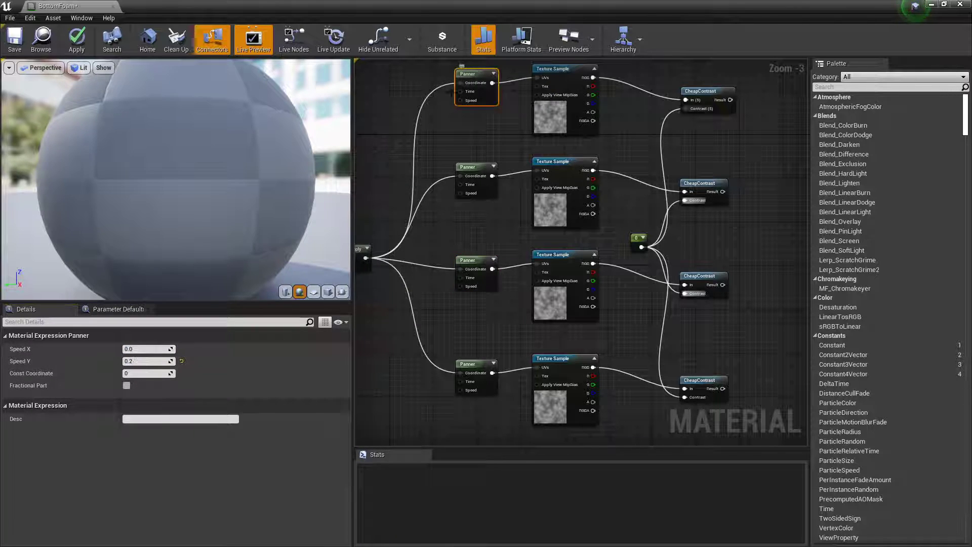
click(457, 261)
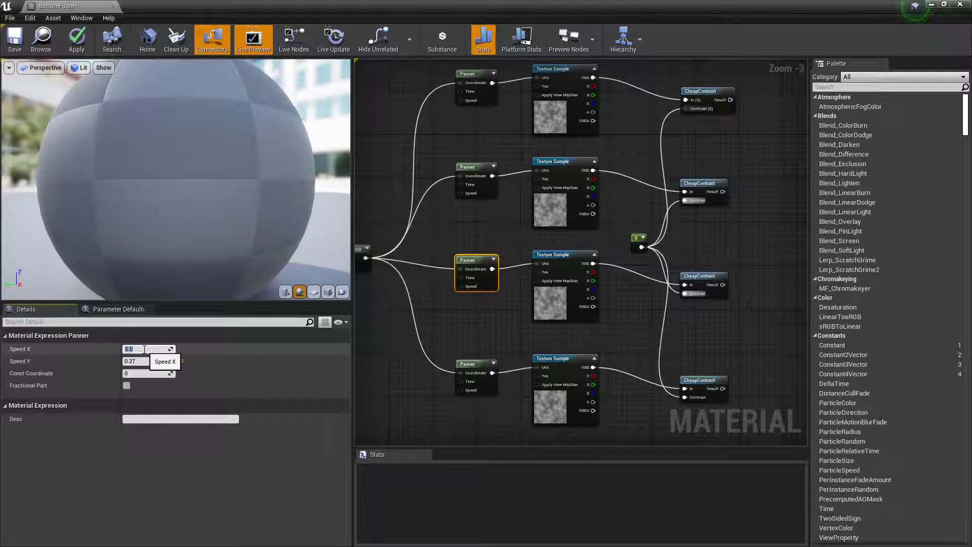
- Create an Add node and connect the Results of the first and second CheapContrast nodes to its A and B inputs
right_drag(722, 233, 650, 238)
right_drag(754, 186, 647, 174)
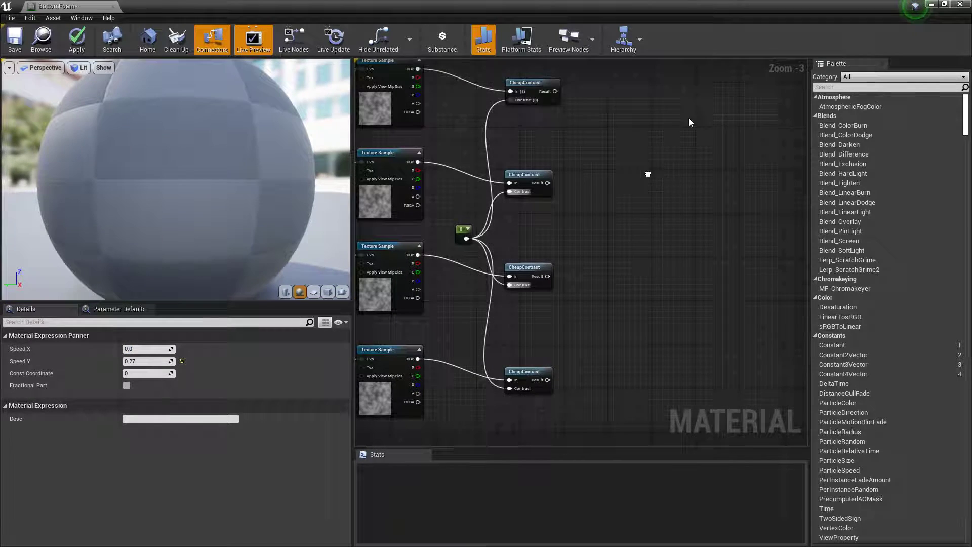
right_drag(689, 122, 690, 122)
click(614, 212)
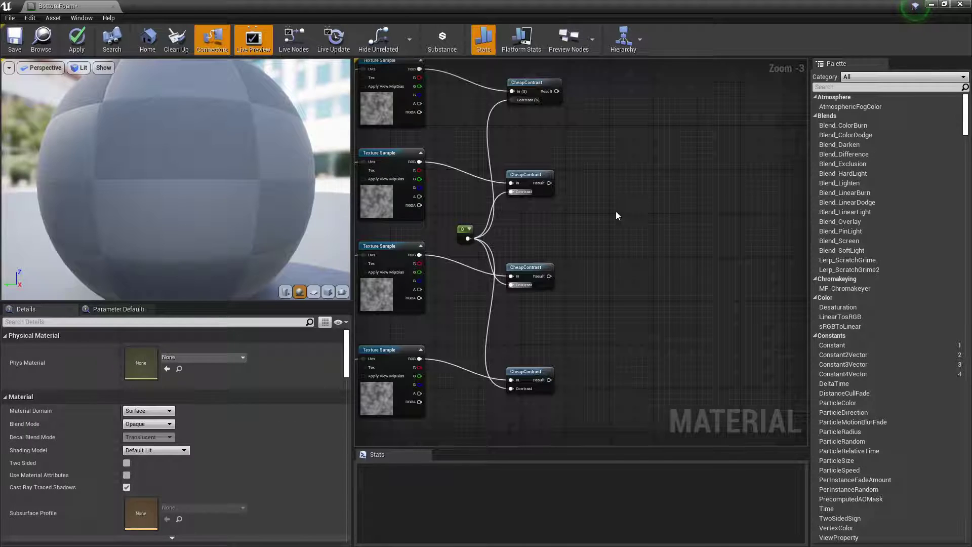
right_drag(620, 113, 621, 148)
key(a)
click(620, 148)
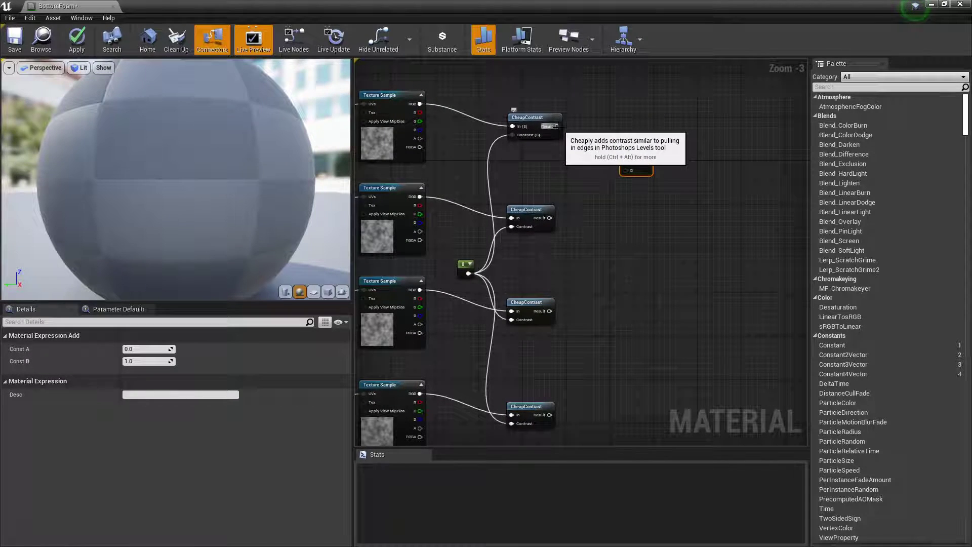
drag(557, 126, 628, 161)
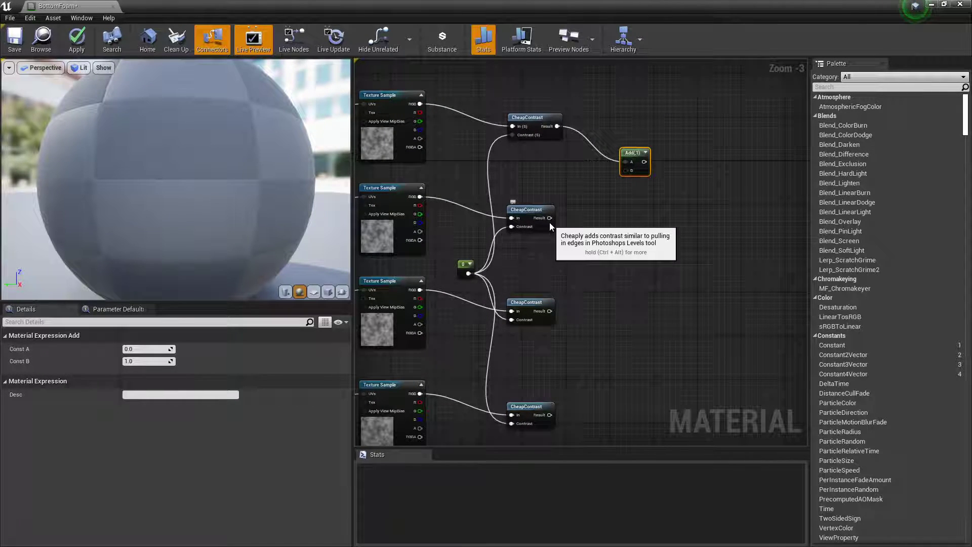
drag(549, 217, 631, 170)
- Create a second Add node and connect the Results of the third and fourth CheapContrast nodes to its A and B inputs
click(611, 368)
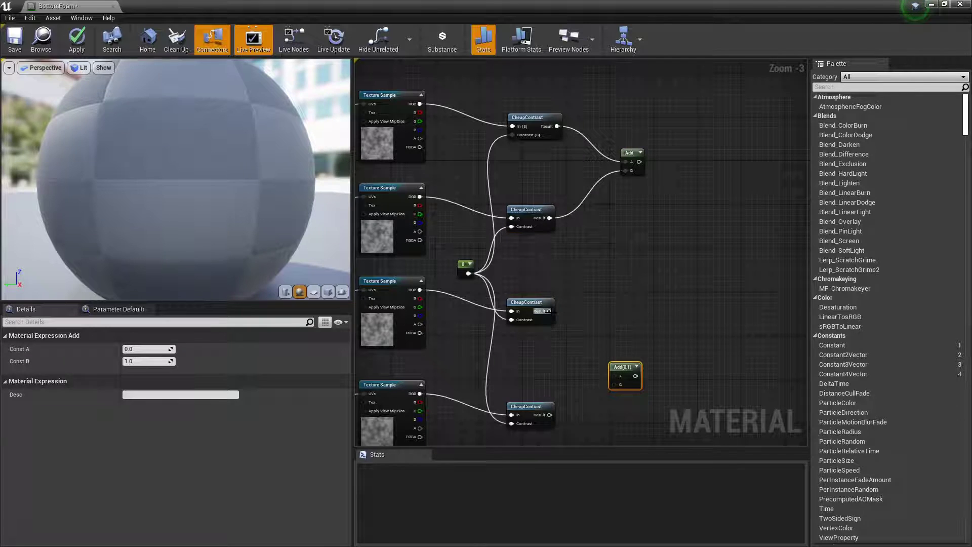
drag(549, 311, 614, 376)
drag(549, 414, 615, 385)
- Create a third Add node to the right and connect the outputs of the upper and lower Add nodes to it
right_drag(723, 240, 665, 251)
click(665, 250)
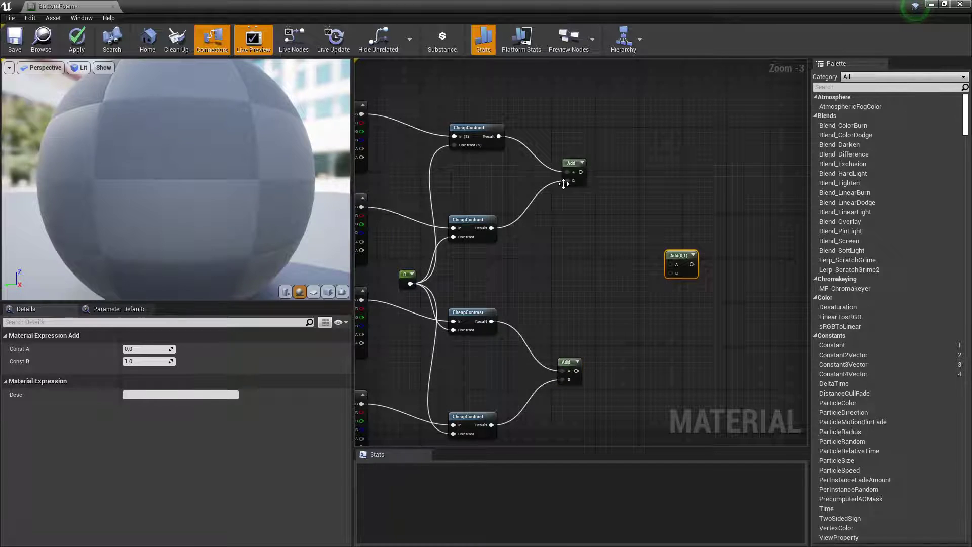
drag(580, 172, 671, 264)
drag(576, 370, 671, 274)
scroll(596, 273, down, 2)
right_drag(603, 258, 584, 231)
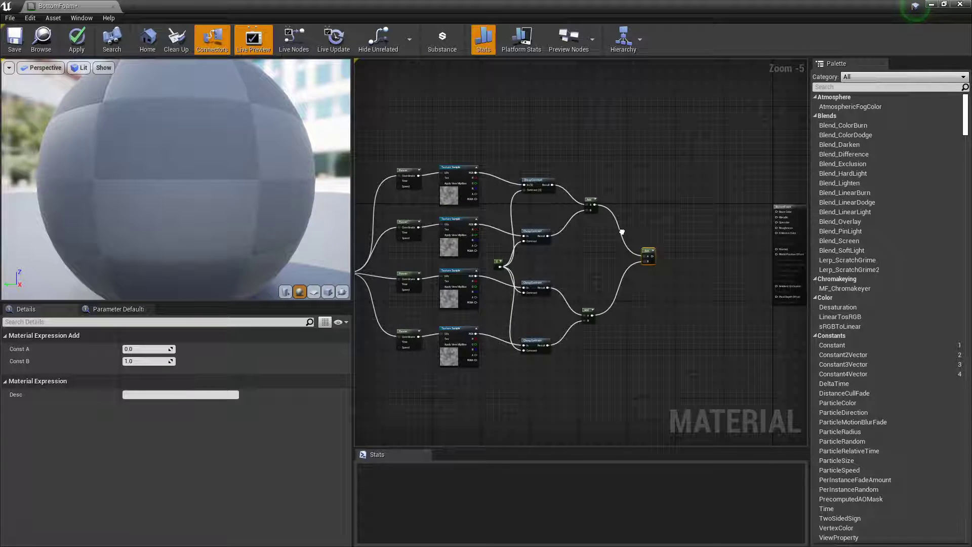
- Create a Divide node from the final Add output, set Const B to 4, and align it with the Add node
drag(652, 255, 680, 255)
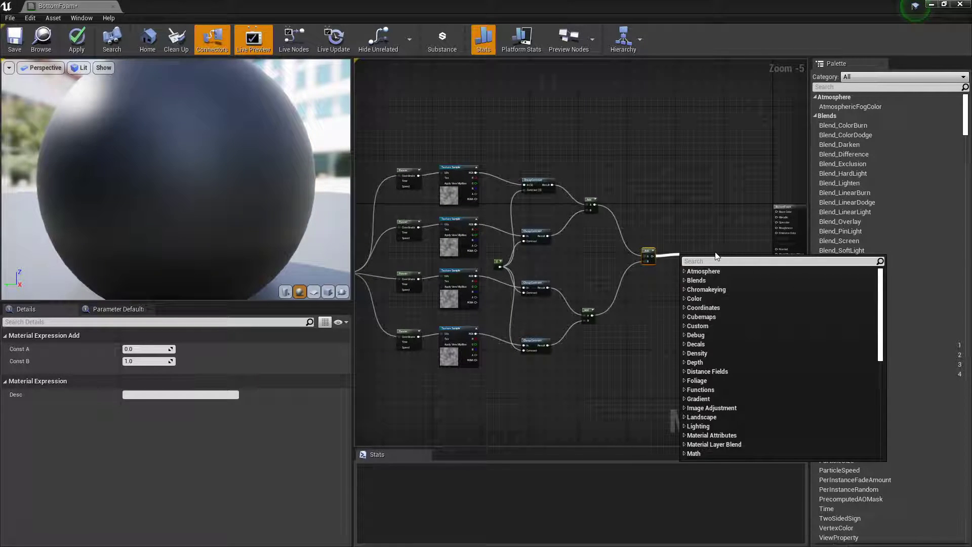
text(divi)
key(Return)
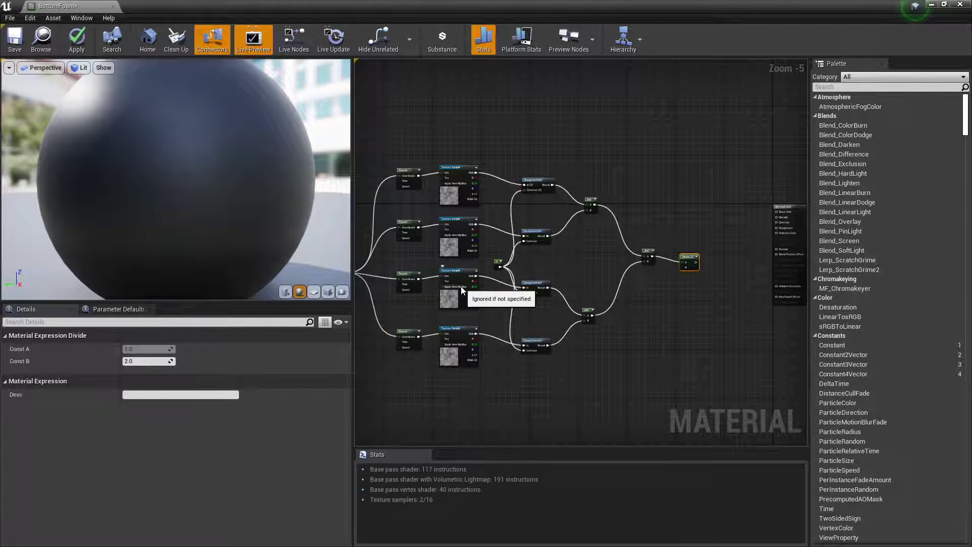
click(162, 361)
text(4)
key(Return)
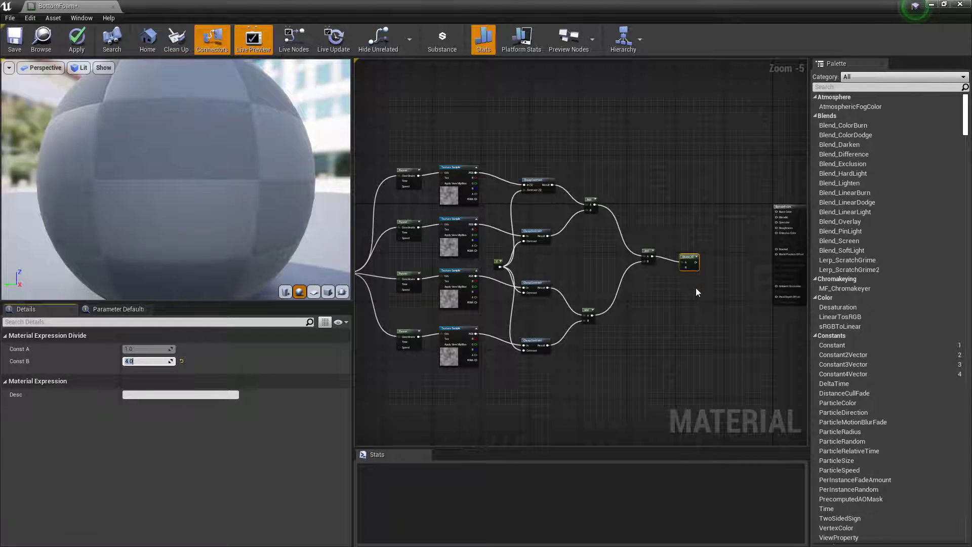
click(688, 255)
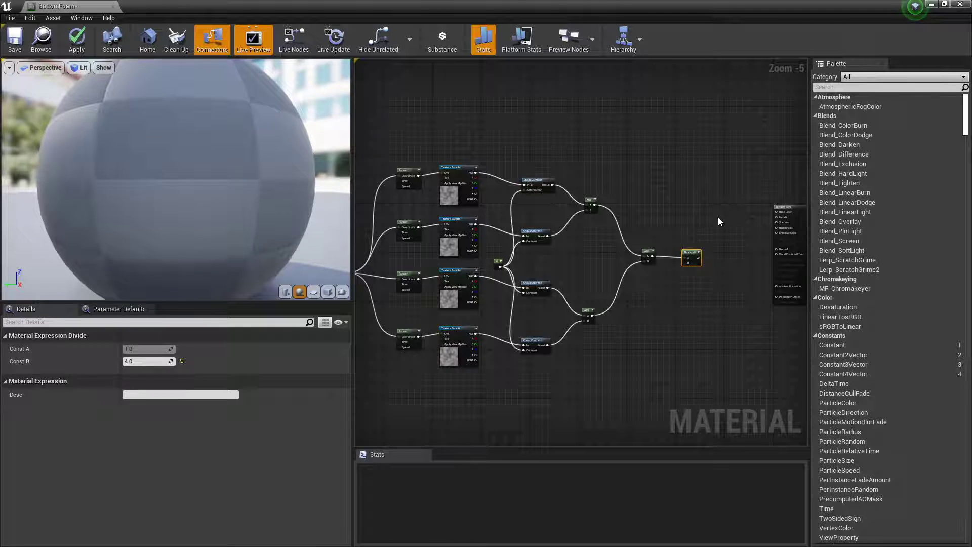
- Select the whole noise network and move it left, farther from the material output node
click(710, 204)
right_drag(700, 195, 724, 172)
scroll(717, 187, down, 2)
drag(747, 162, 454, 286)
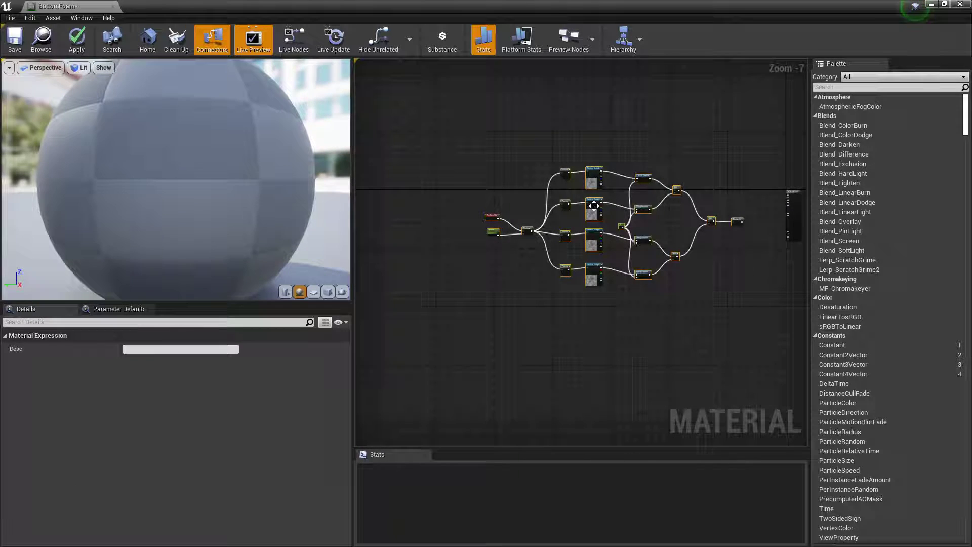
drag(594, 202, 480, 204)
click(628, 202)
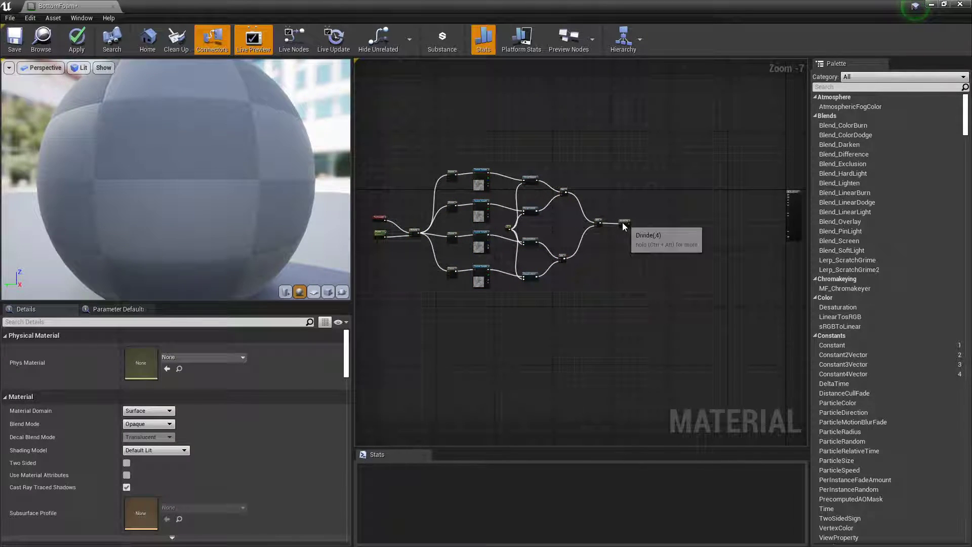
- Preview the Divide node on a plane mesh and rotate the plane to see the noise
right_click(622, 223)
click(633, 226)
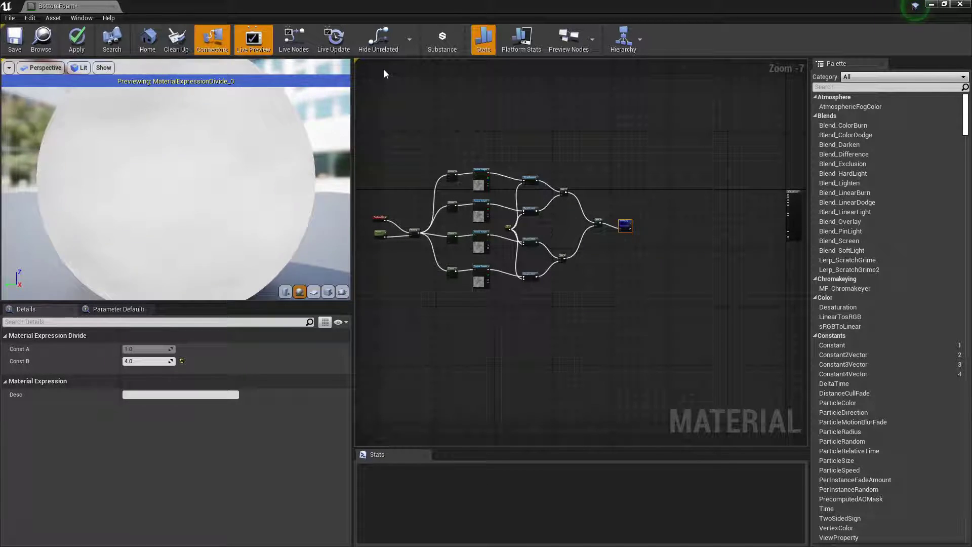
click(314, 292)
drag(231, 197, 235, 238)
drag(208, 162, 222, 163)
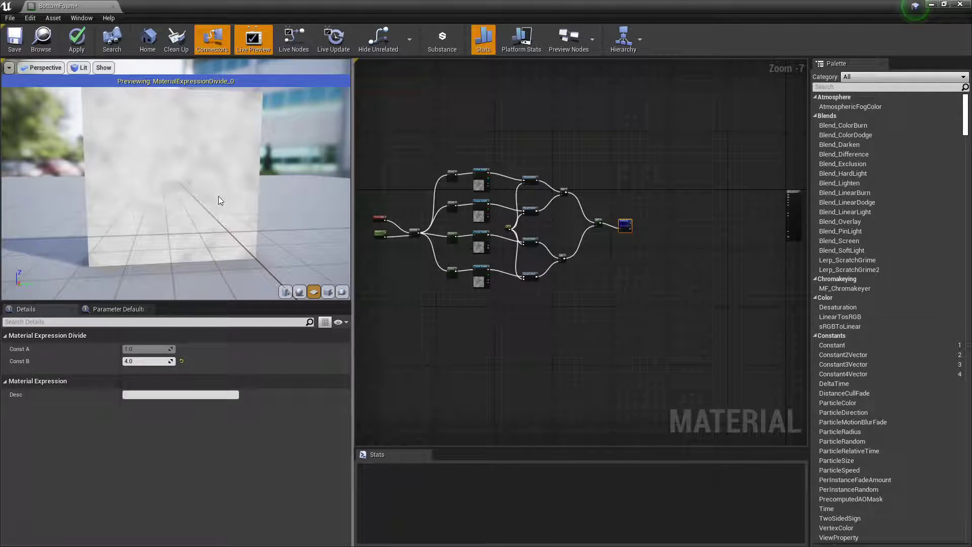
- Move the Constant that feeds the Contrast inputs slightly left and convert it to a parameter
scroll(632, 196, up, 3)
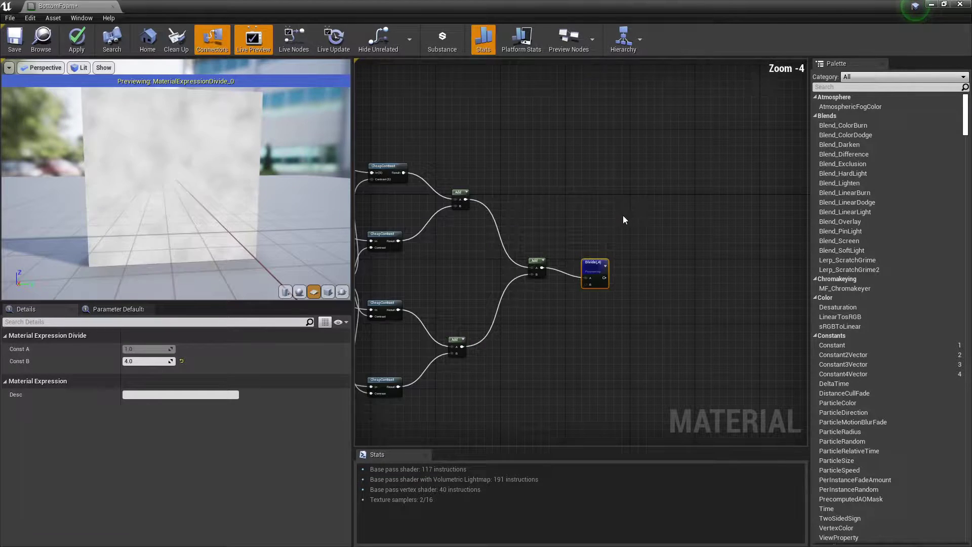
right_drag(642, 200, 783, 189)
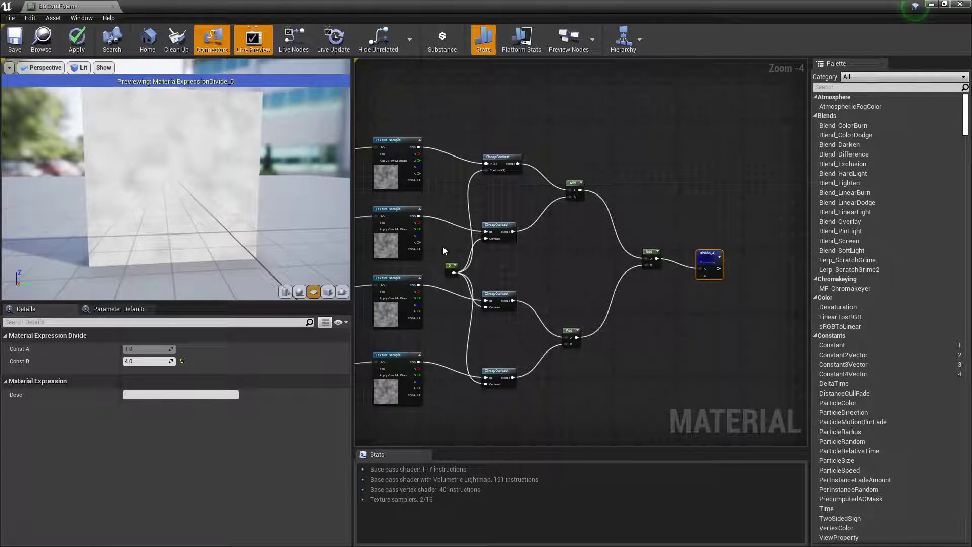
right_click(450, 271)
key(Escape)
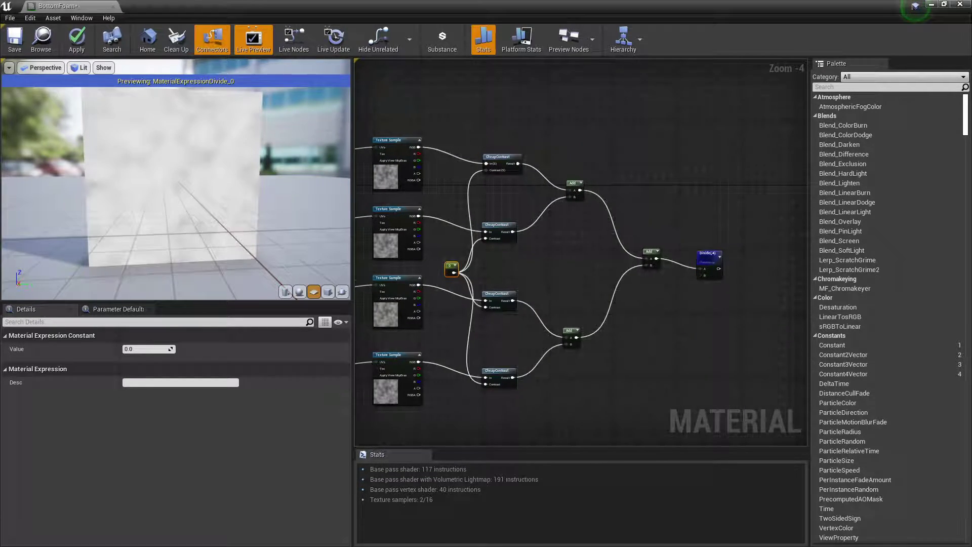
scroll(535, 282, up, 3)
drag(545, 282, 502, 275)
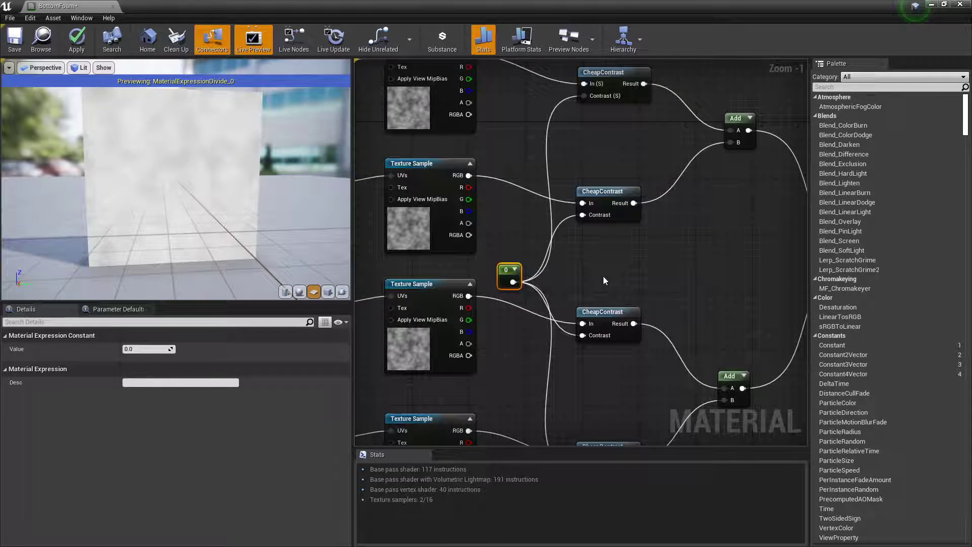
right_click(503, 271)
click(532, 277)
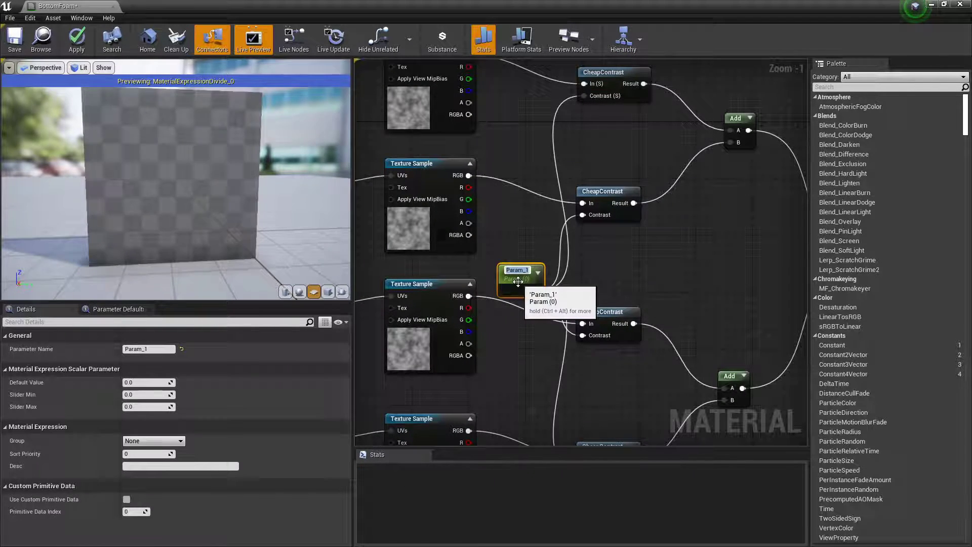
- Name the converted scalar parameter that feeds the CheapContrast nodes Contrast
text(Con)
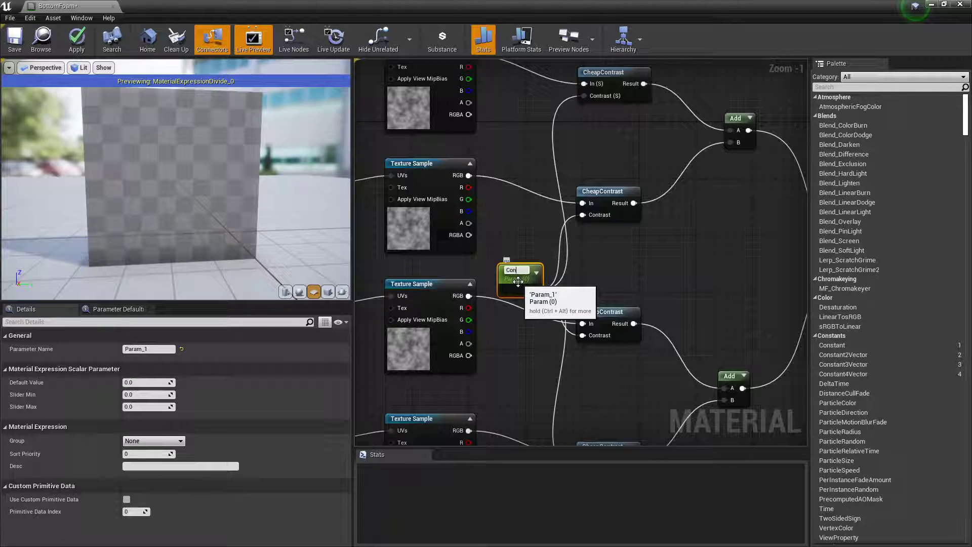
text(trast)
key(Return)
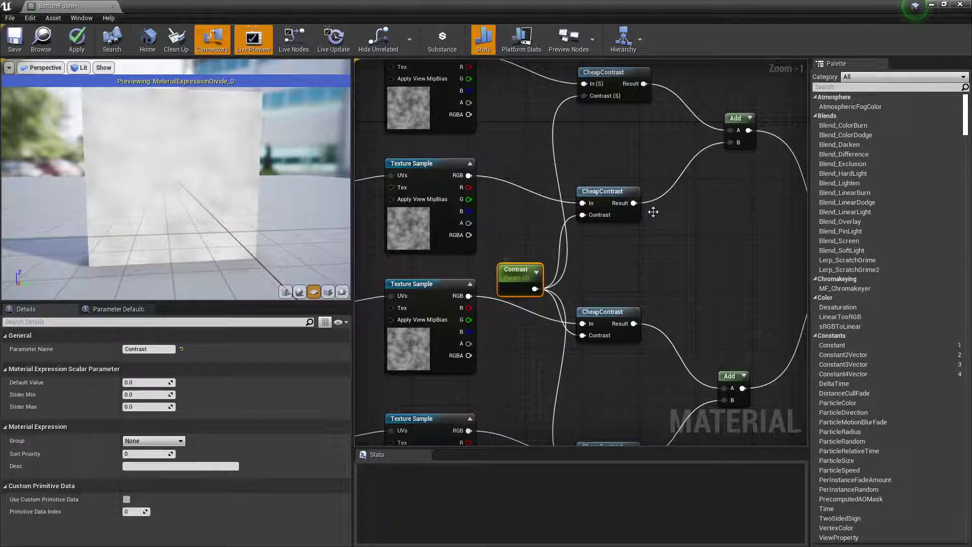
right_drag(685, 161, 443, 174)
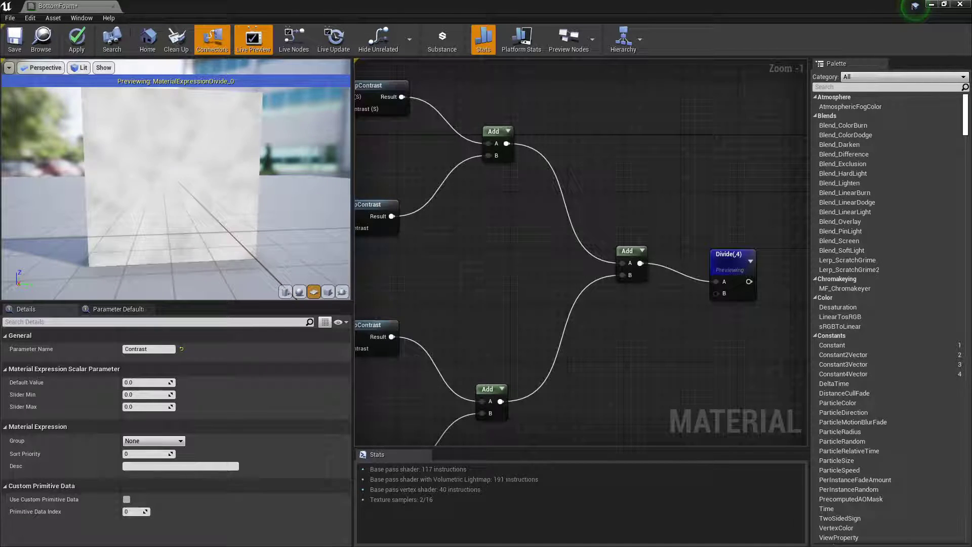
right_drag(556, 165, 597, 177)
scroll(122, 119, down, 2)
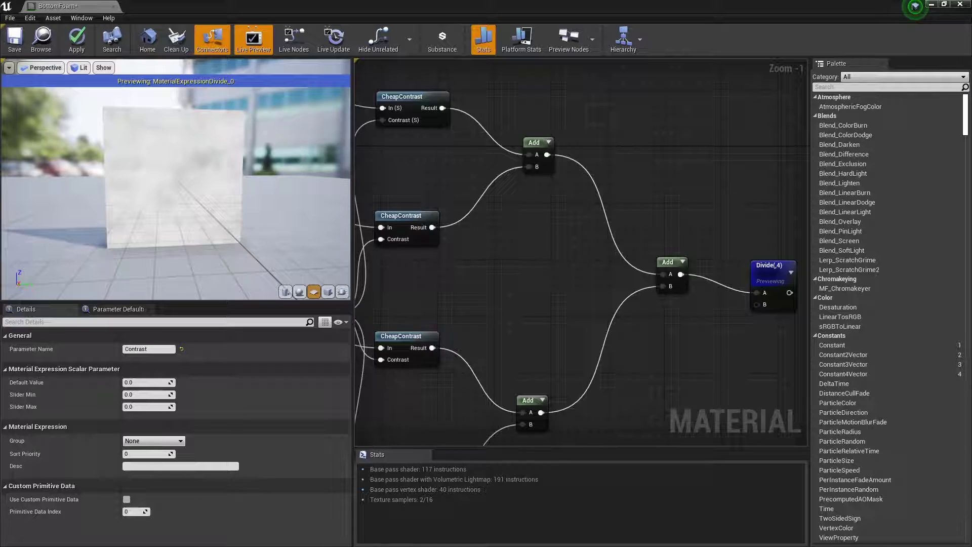
- Switch to Maya LT, frame the polygon plane and view it from above
drag(717, 1, 487, 24)
double_click(486, 23)
key(f)
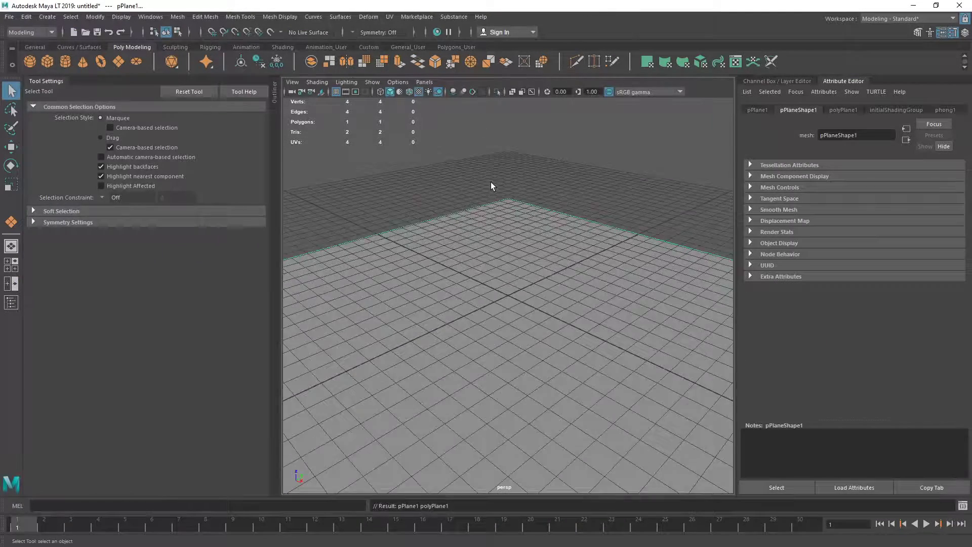
alt+drag(542, 254, 551, 253)
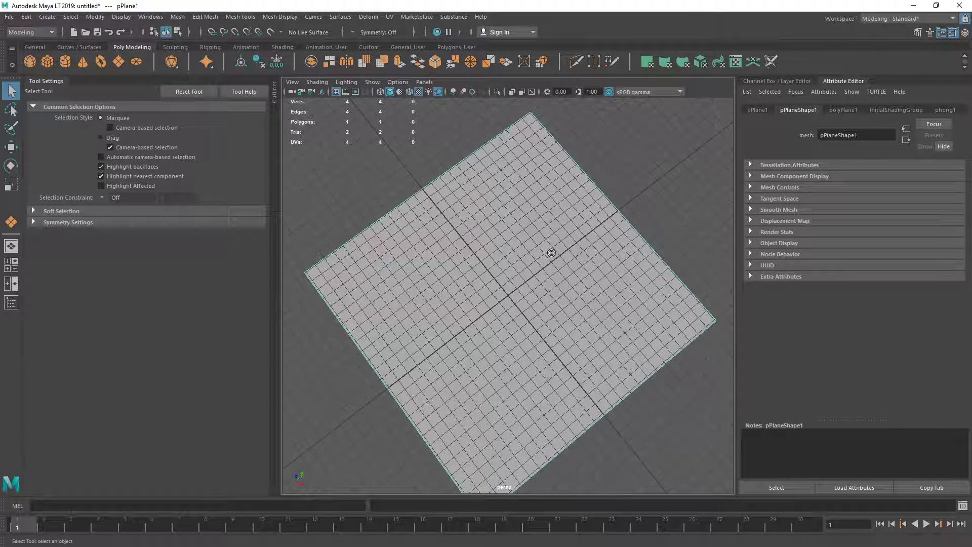
- Insert 8 evenly spaced edge loops across the plane in each direction using the Insert Edge Loop tool's multiple-loops option
click(368, 47)
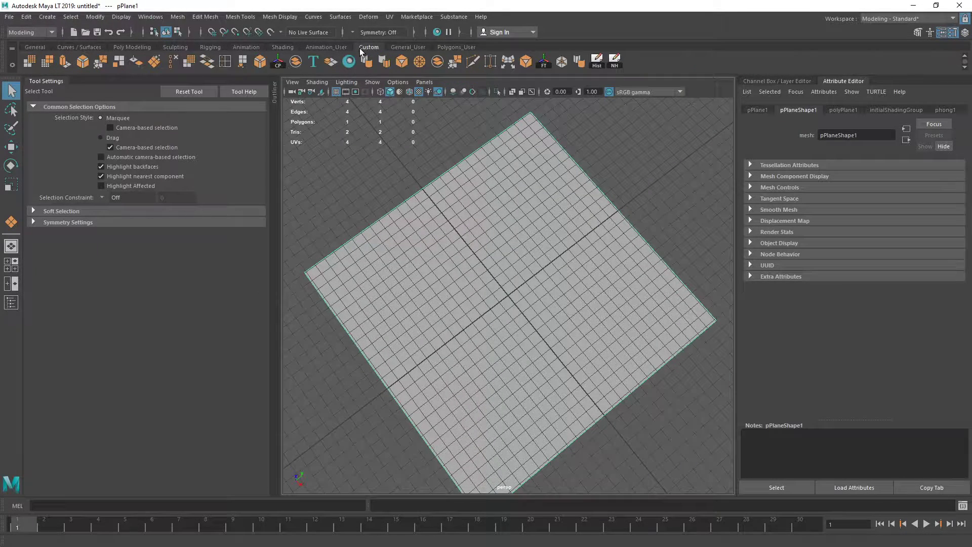
click(225, 61)
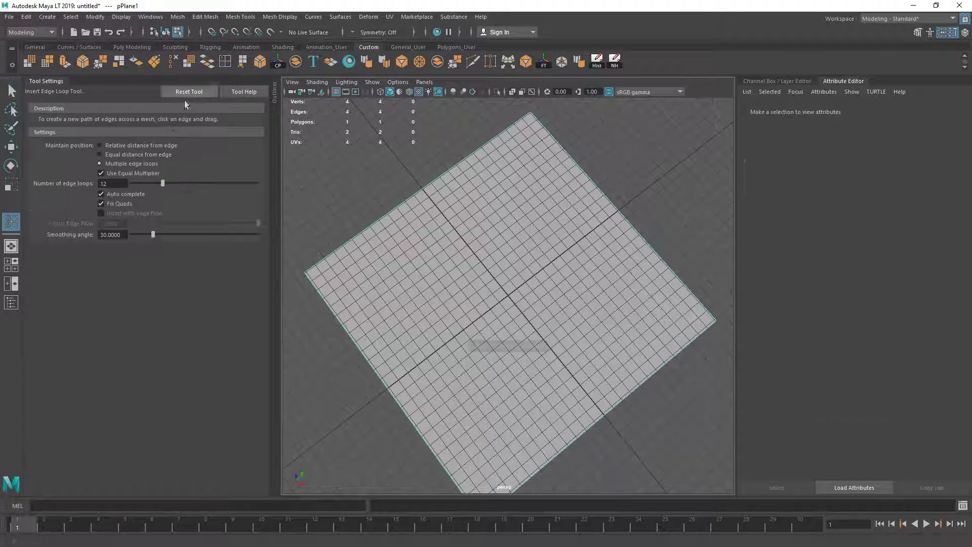
click(99, 163)
click(430, 182)
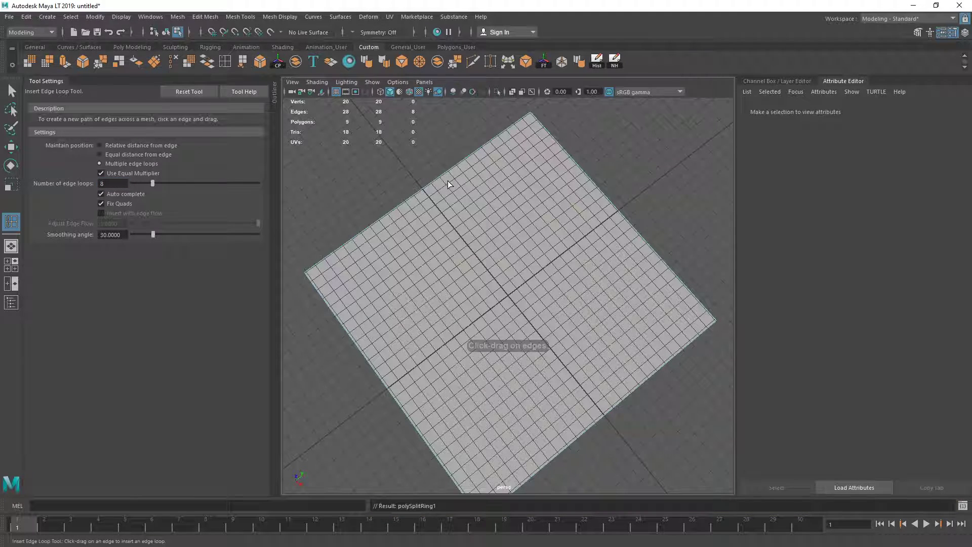
click(591, 186)
alt+drag(524, 244, 507, 225)
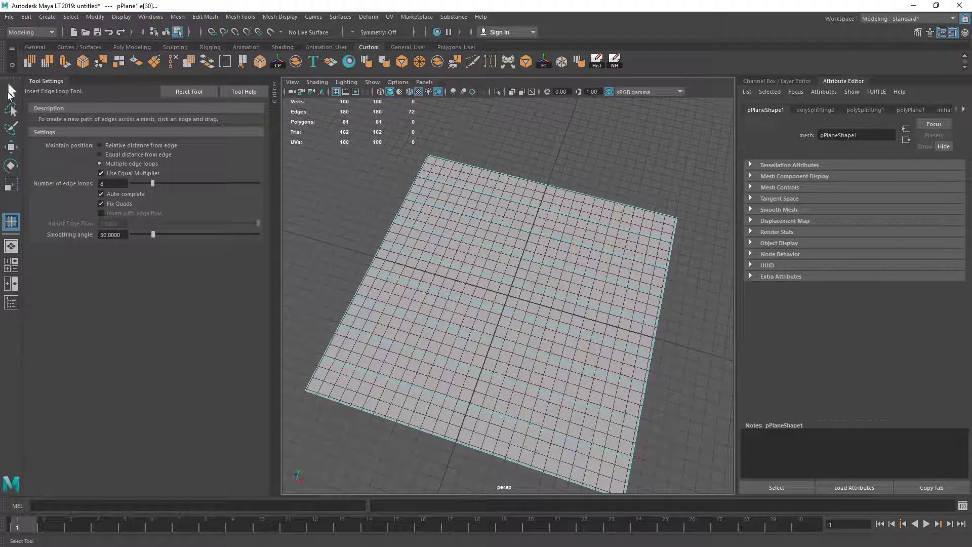
- Delete the demonstration plane and close Maya LT without saving the scene, returning to the BottomFoam material
click(10, 90)
right_drag(463, 282, 668, 128)
alt+drag(428, 302, 512, 242)
key(w)
key(Delete)
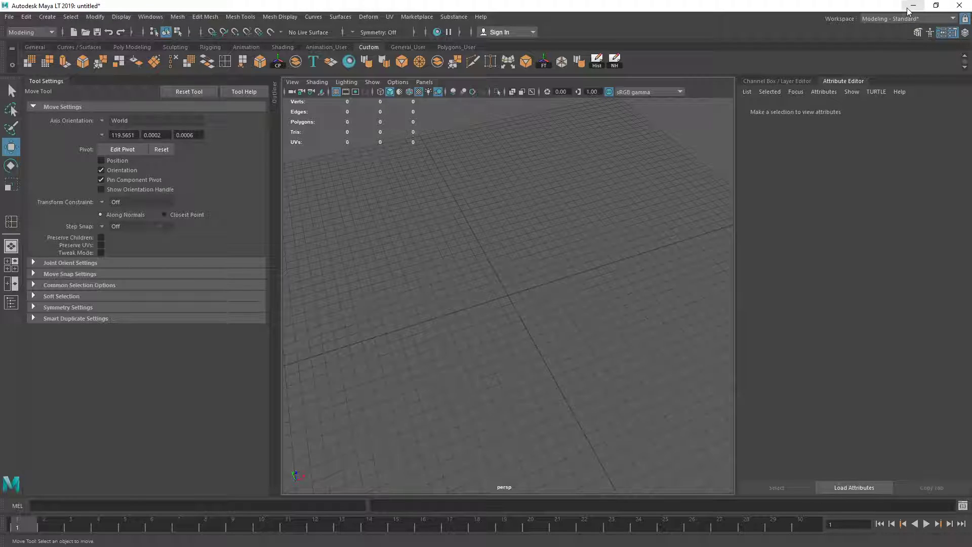
click(960, 5)
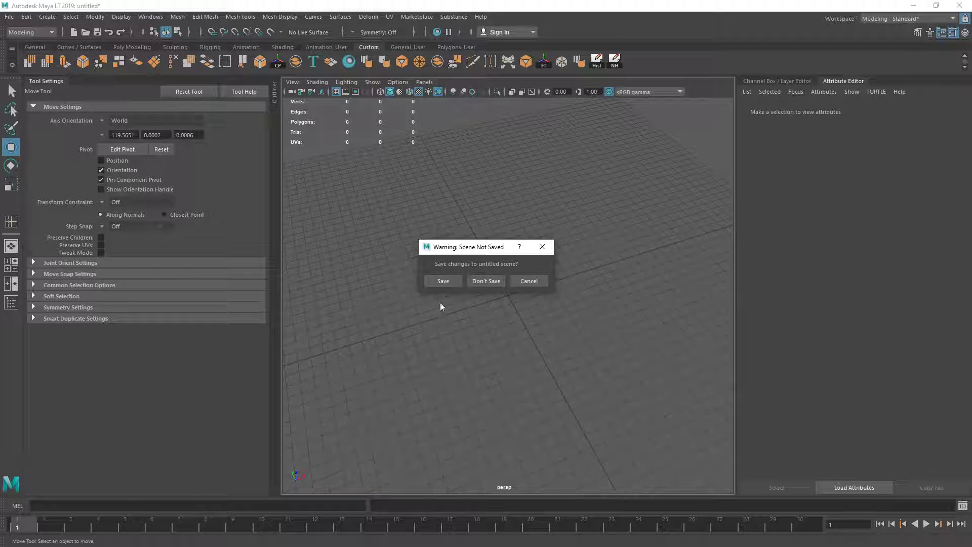
click(470, 281)
- Move the Divide node slightly right and up so its A input lines up with the final Add node's output
scroll(493, 242, up, 2)
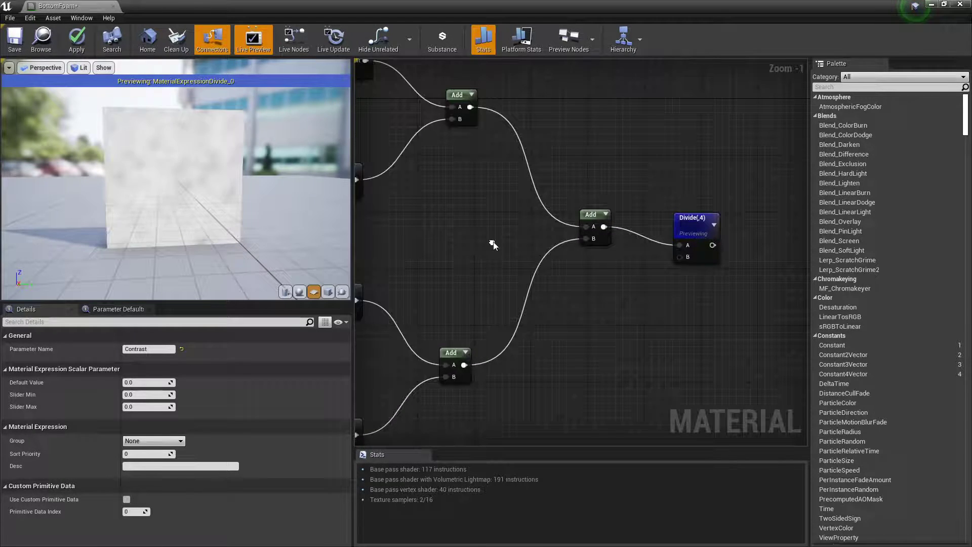
right_drag(493, 241, 422, 240)
drag(634, 215, 648, 208)
click(405, 130)
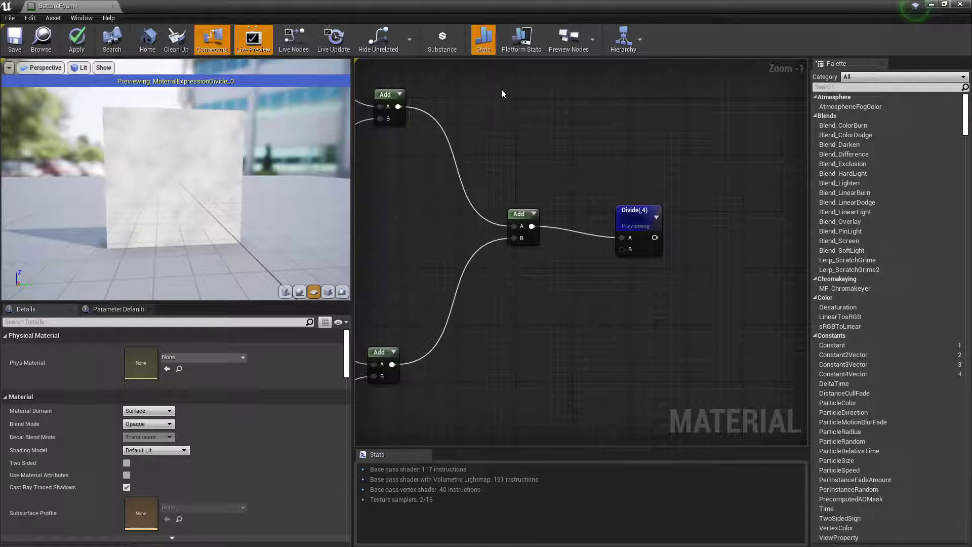
click(642, 204)
drag(643, 203, 643, 189)
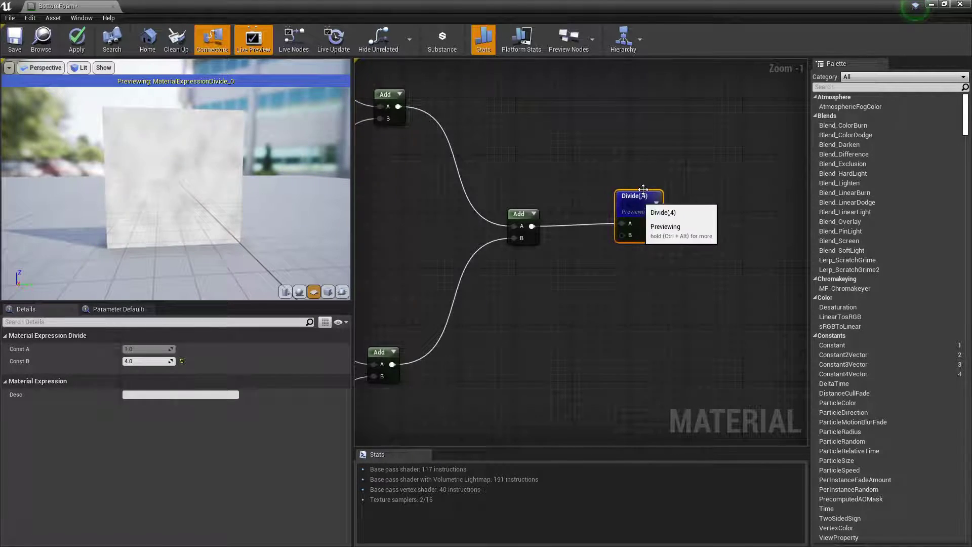
click(639, 161)
- Add a RadialGradientExponential node in the empty graph area above the final Add and Divide nodes
right_drag(639, 158, 706, 217)
right_drag(554, 193, 579, 272)
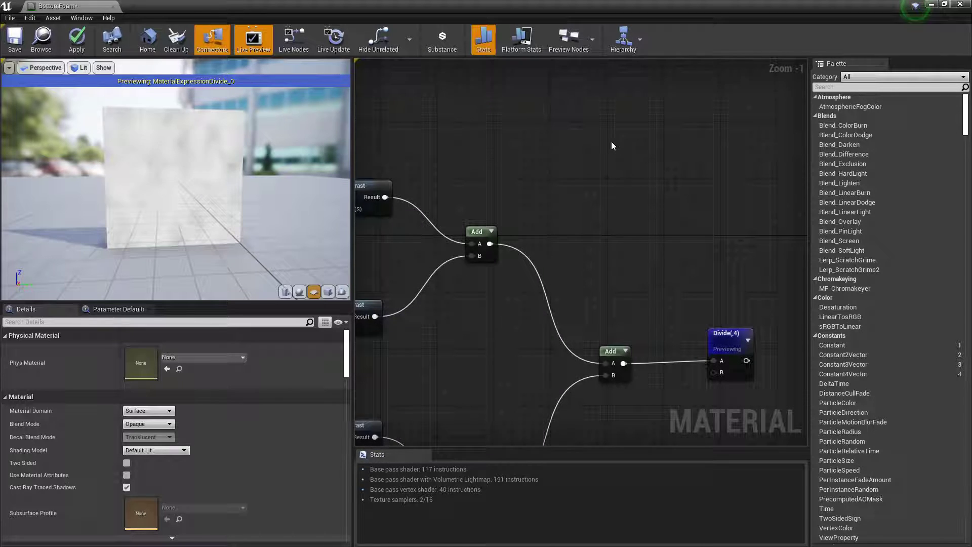
right_click(611, 141)
text(raidal)
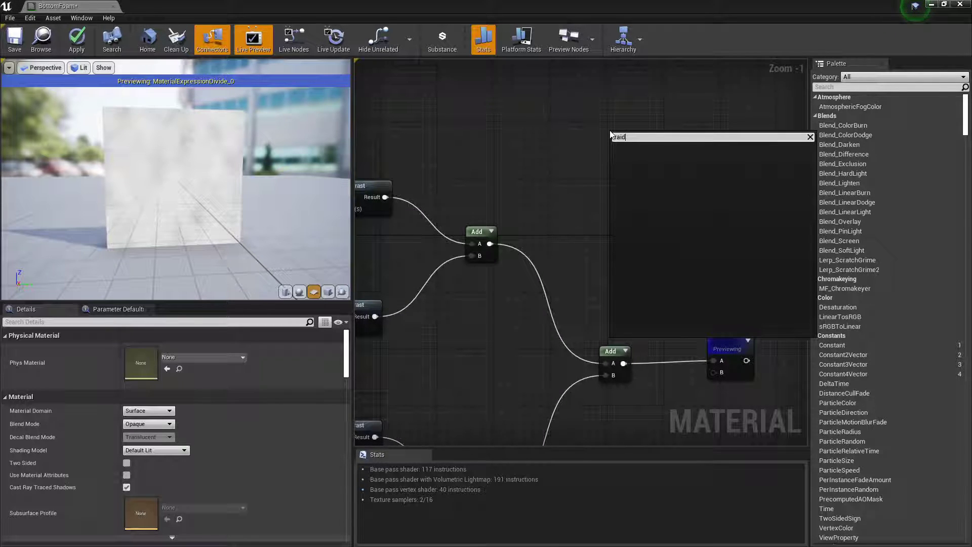
key(BackSpace)
key(BackSpace)
text(dialgrad)
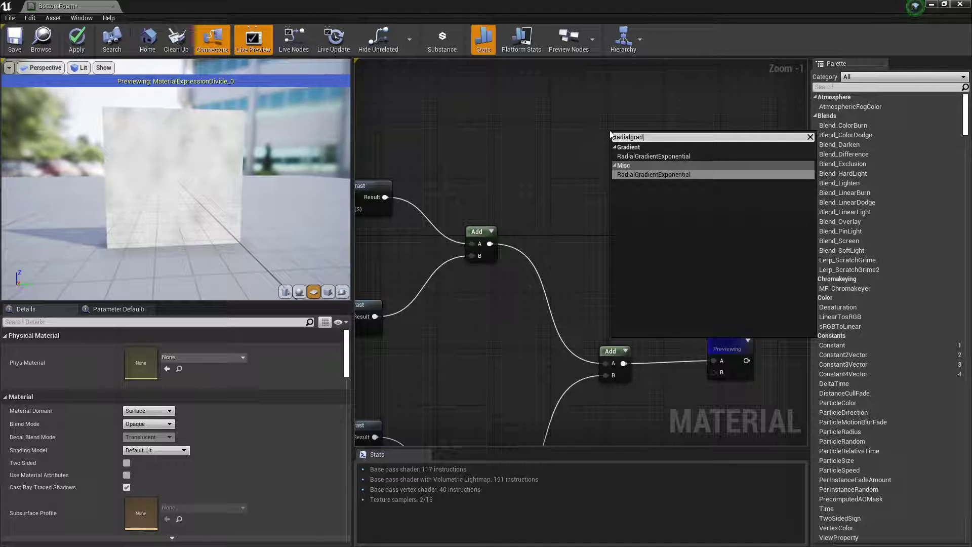
click(658, 157)
- Create a Constant beside the RadialGradientExponential node's inputs, convert it to a parameter and name it Corc;eRadios
right_drag(550, 149, 623, 169)
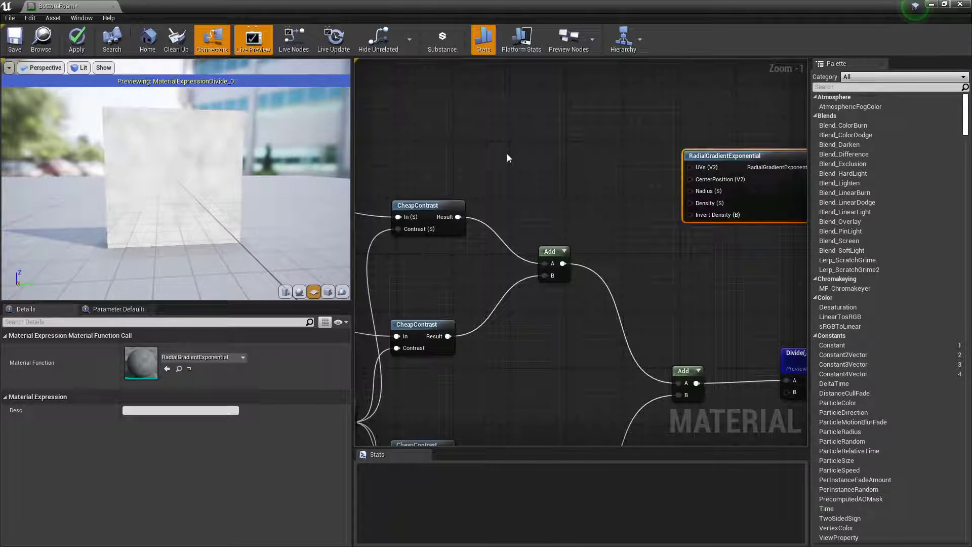
click(499, 145)
key(1)
click(506, 142)
drag(513, 150, 551, 150)
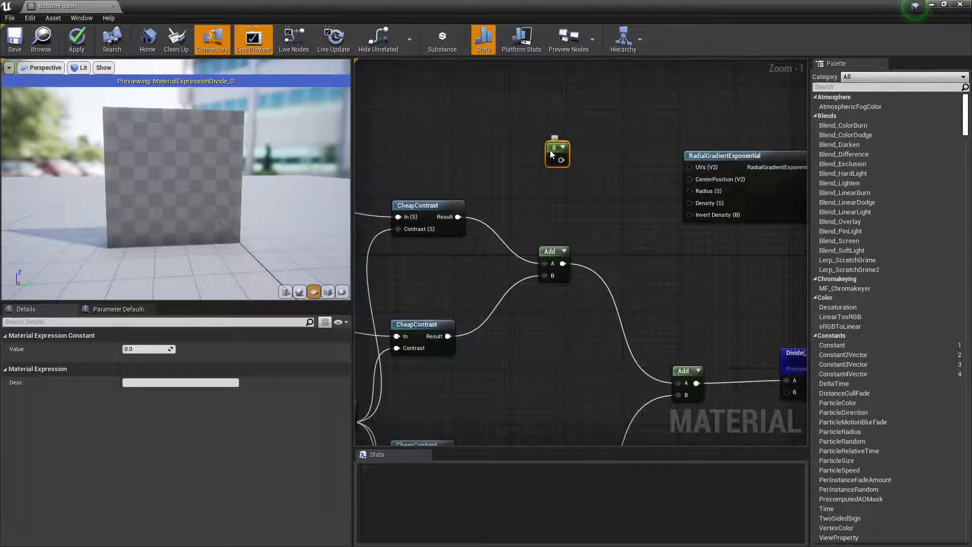
right_click(551, 149)
click(565, 154)
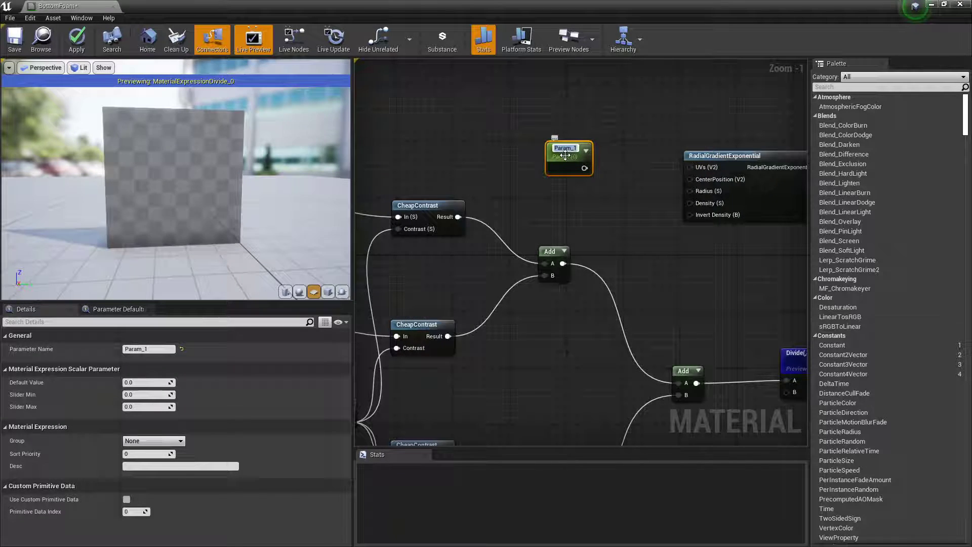
text(Corc;eRadios)
key(Return)
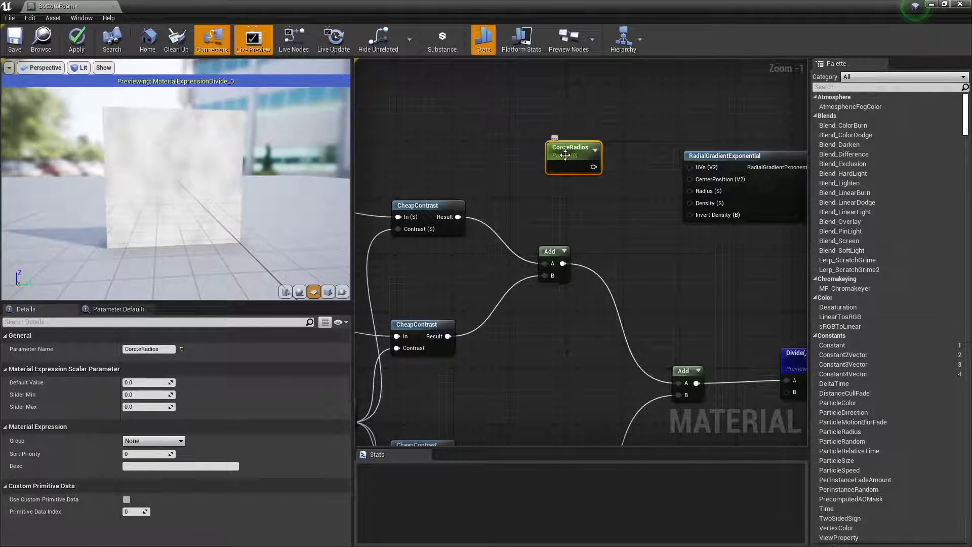
- Add a Constant of 0.1 below the Corc;eRadios parameter, connecting the parameter to Radius and the constant to Density on RadialGradientExponential
click(570, 193)
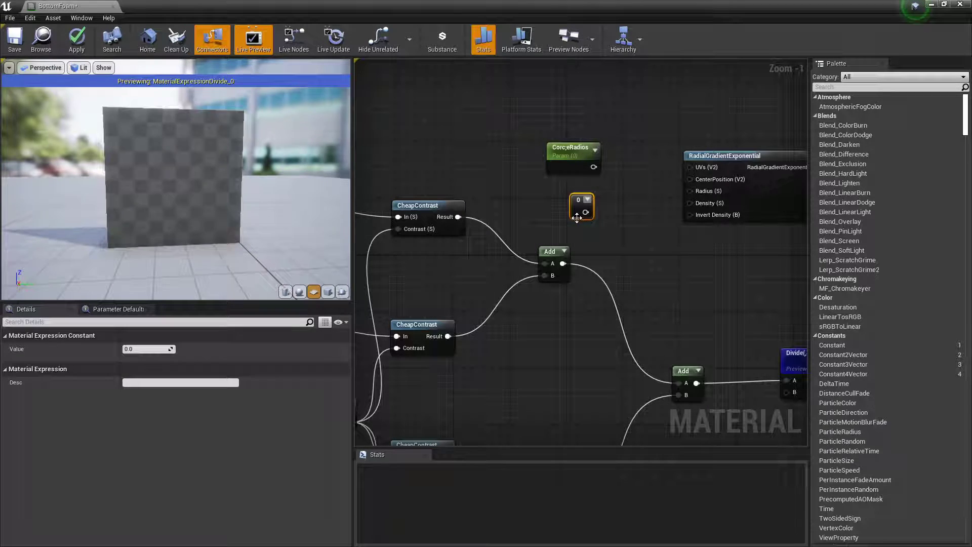
key(Delete)
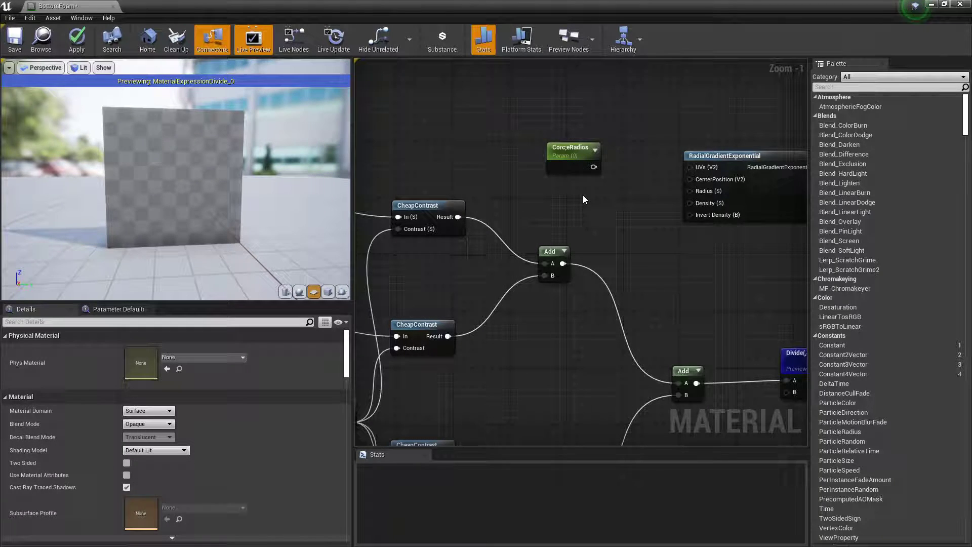
click(582, 196)
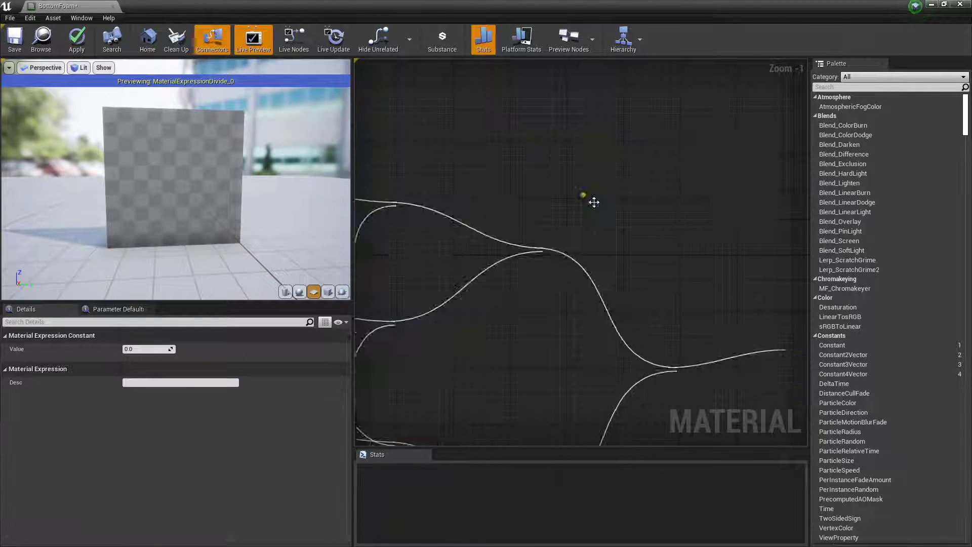
click(152, 349)
text(0.1)
key(Return)
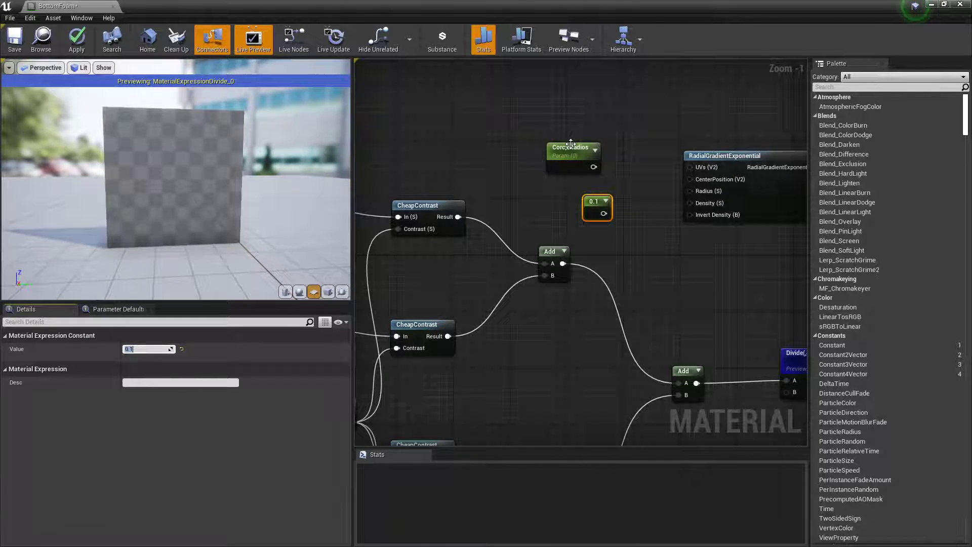
drag(571, 144, 693, 191)
drag(603, 213, 709, 203)
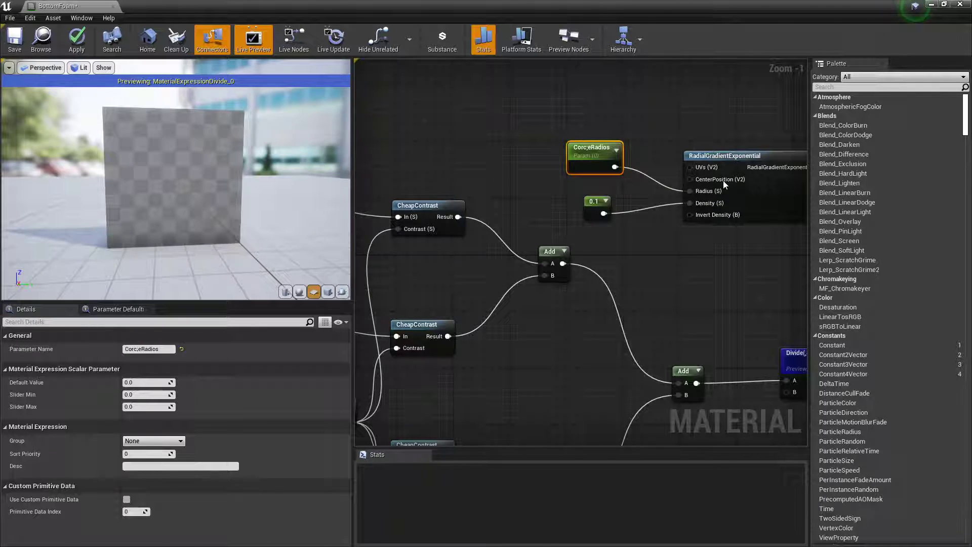
- Start previewing the RadialGradientExponential node on the plane mesh
right_click(749, 156)
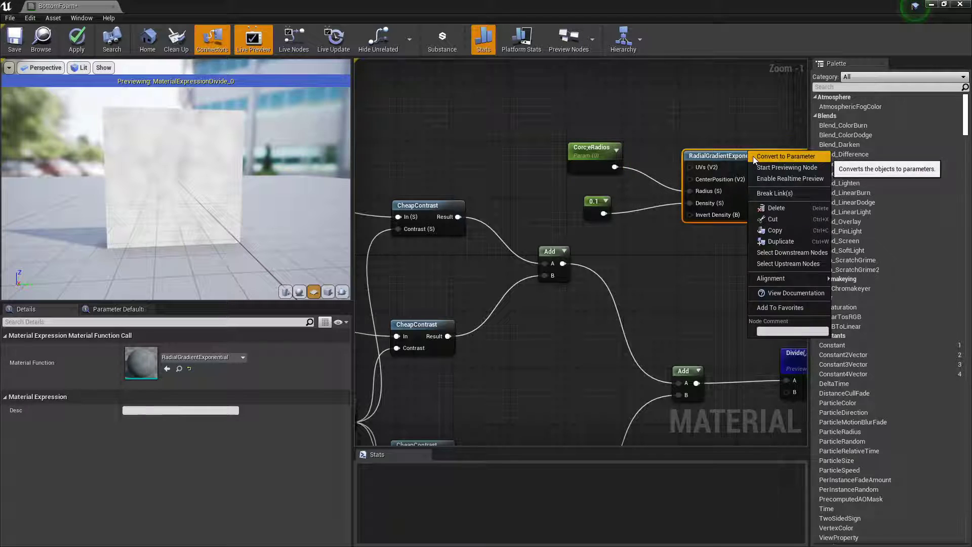
click(738, 133)
right_drag(738, 133, 648, 132)
right_click(684, 149)
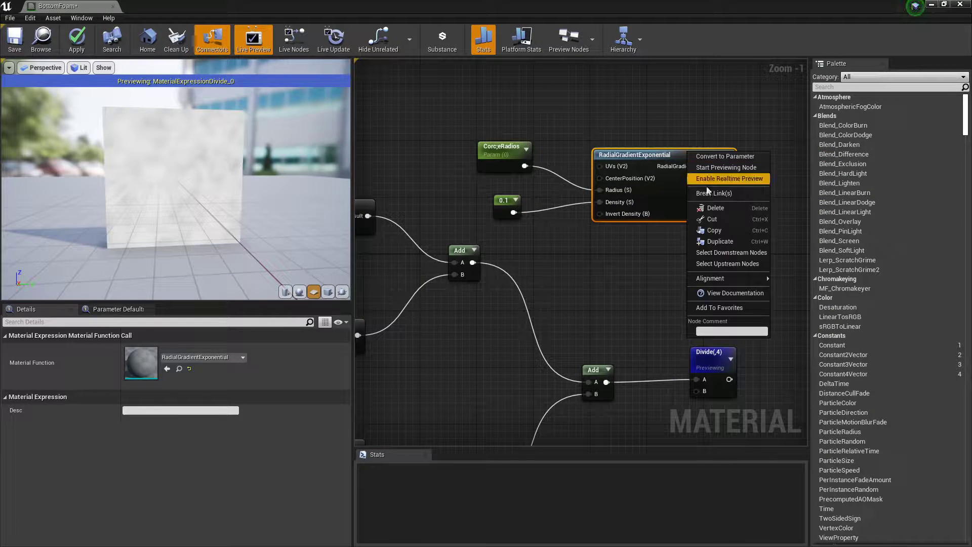
click(725, 168)
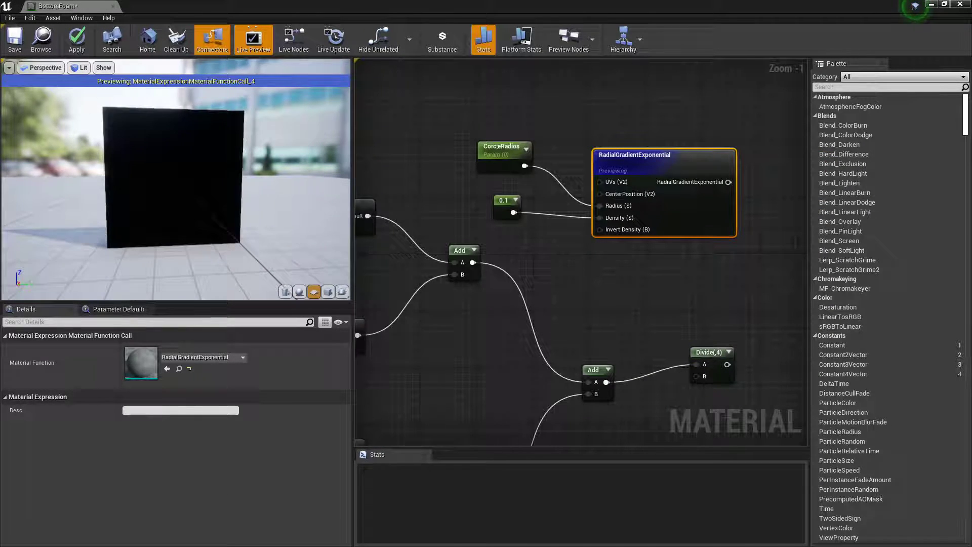
- Set the Corc;eRadios parameter's default value to 0.45
right_drag(644, 120, 673, 123)
click(529, 151)
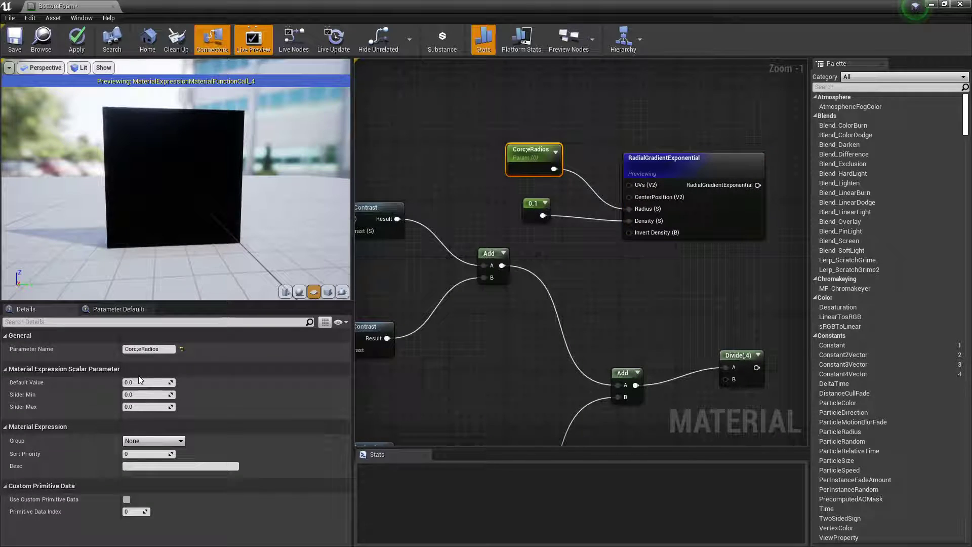
click(139, 383)
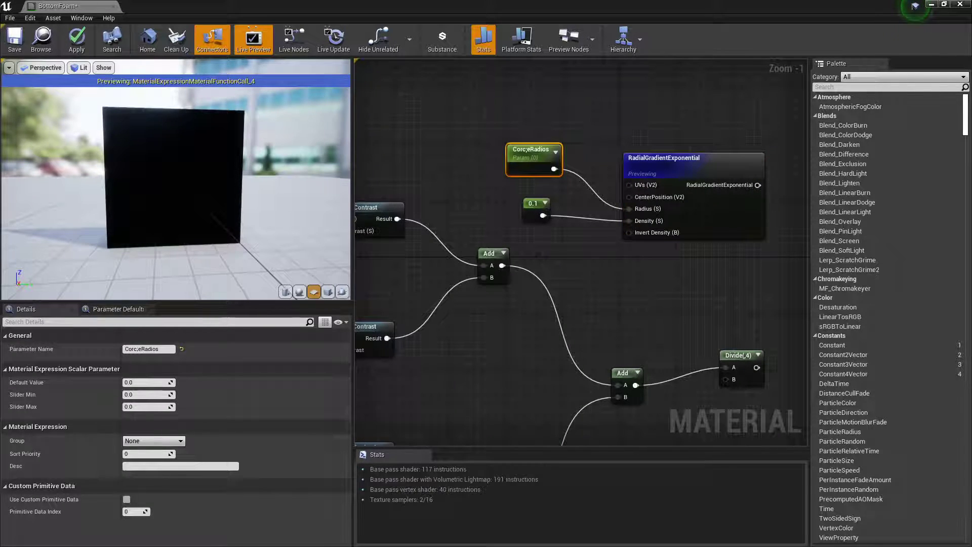
click(152, 383)
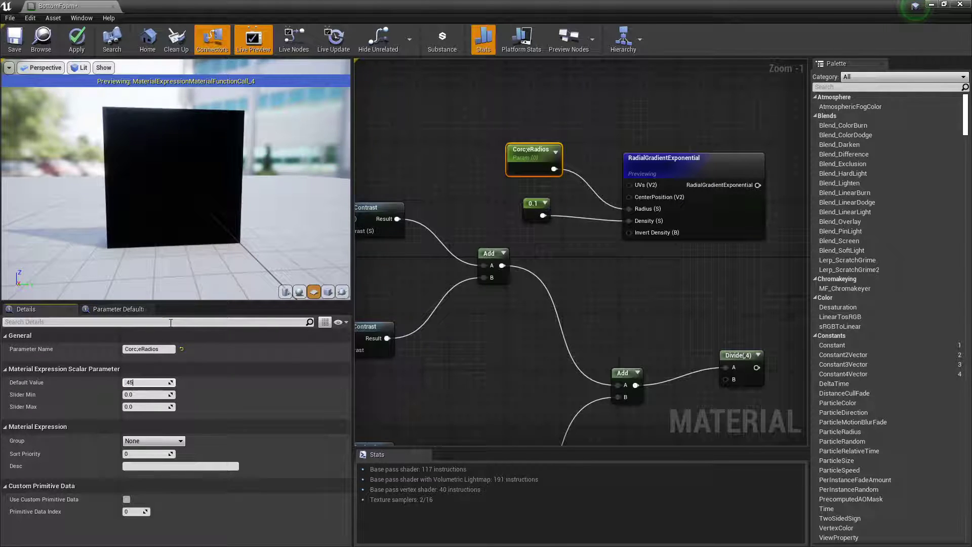
text(.45)
key(Return)
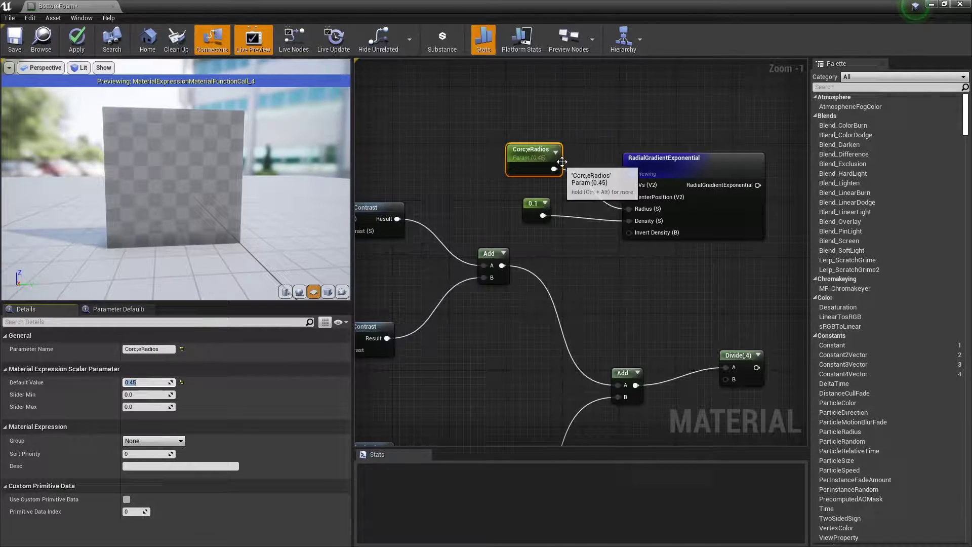
right_drag(772, 130, 606, 130)
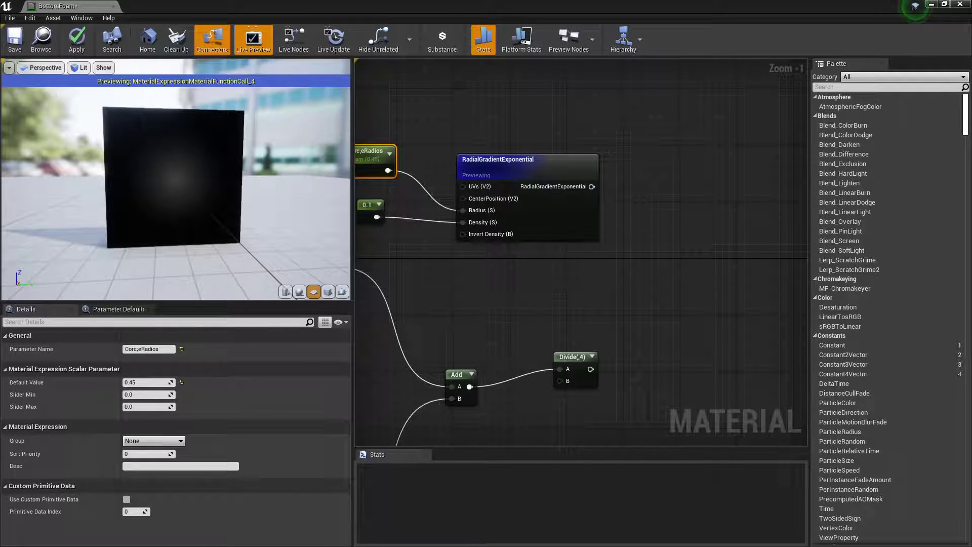
- Add a Multiply node after RadialGradientExponential and feed the gradient output into its A input
drag(200, 206, 219, 189)
mouse_move(757, 138)
right_down()
mouse_move(705, 152)
mouse_move(764, 145)
right_up()
click(764, 145)
right_drag(689, 177, 640, 165)
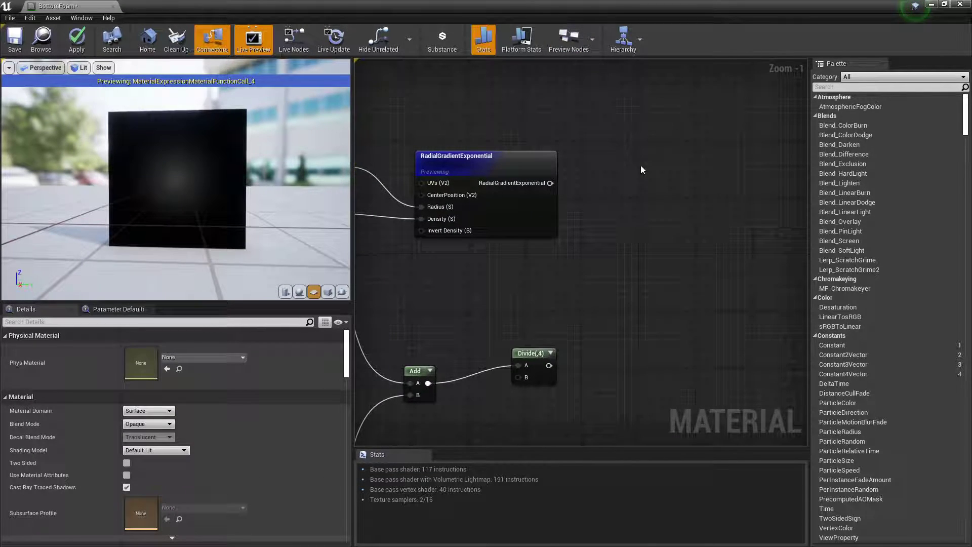
key(m)
click(605, 181)
drag(550, 183, 641, 183)
- Set the new Multiply node's Const B to 150 and start previewing that node
click(133, 361)
text(150)
key(Return)
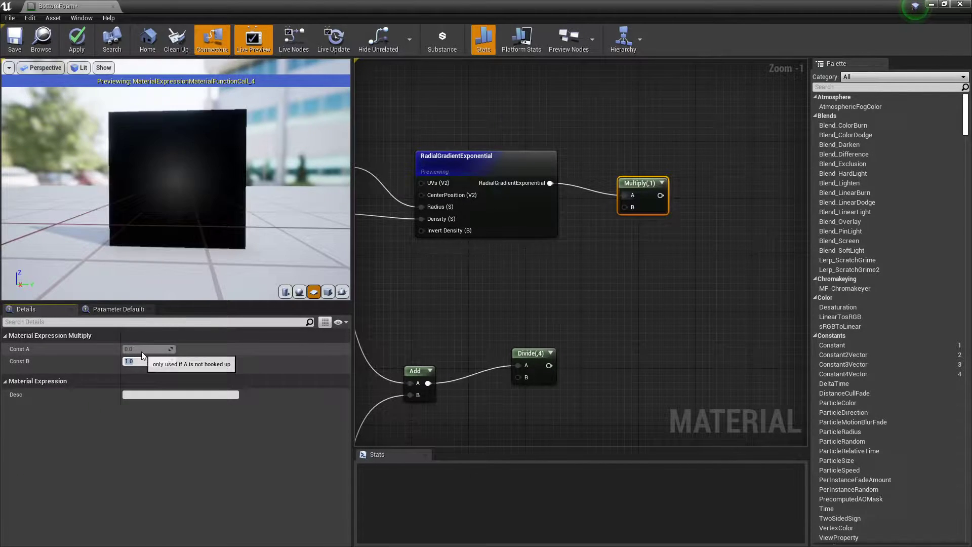
right_click(653, 185)
click(658, 192)
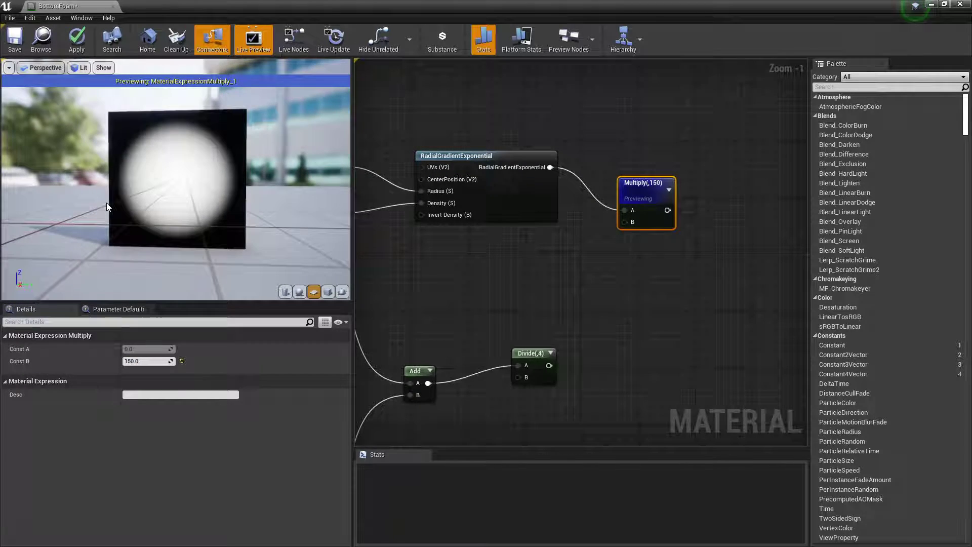
- Switch the material preview back to the RadialGradientExponential node
right_drag(577, 221, 651, 238)
click(405, 221)
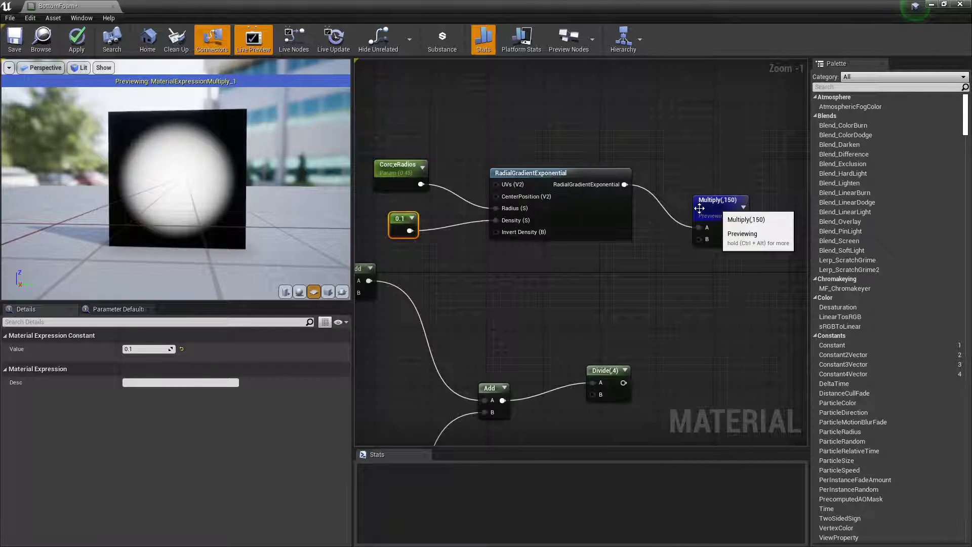
right_click(596, 175)
click(623, 193)
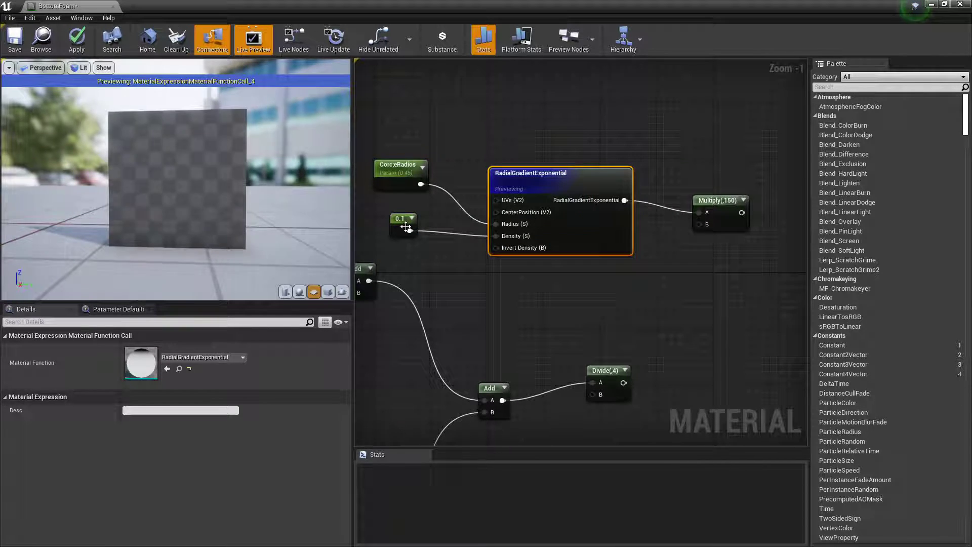
- Try values of 10 and 5 for the Constant feeding the gradient's Density input
click(404, 223)
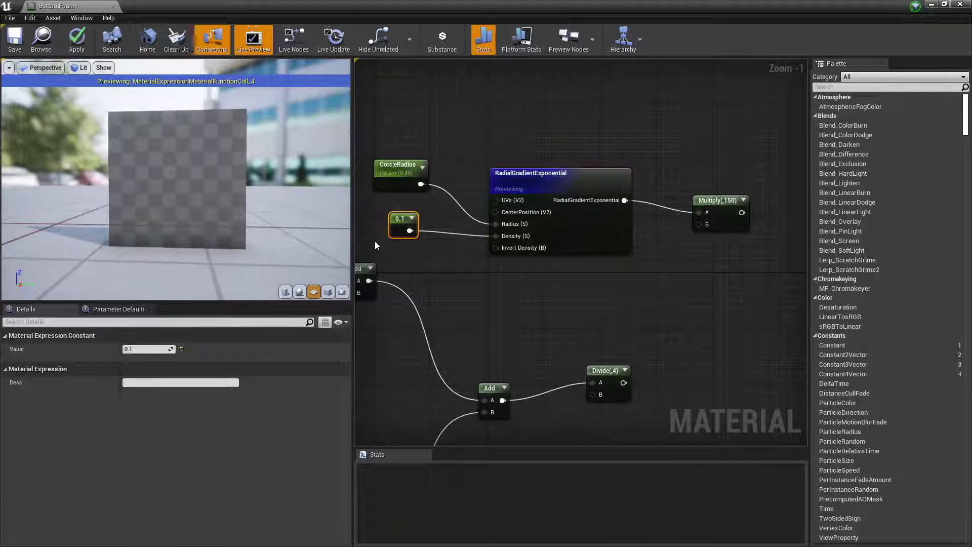
click(143, 348)
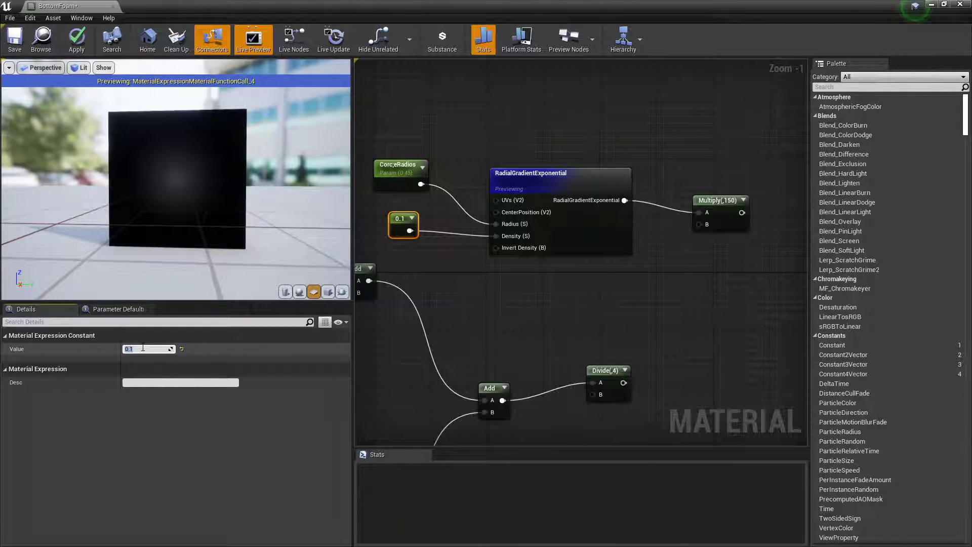
text(10)
key(Return)
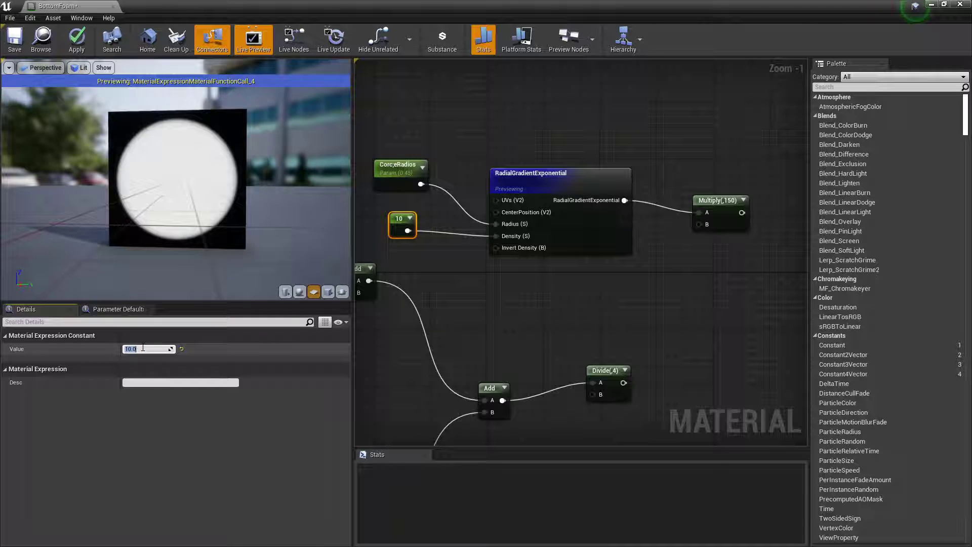
key(Return)
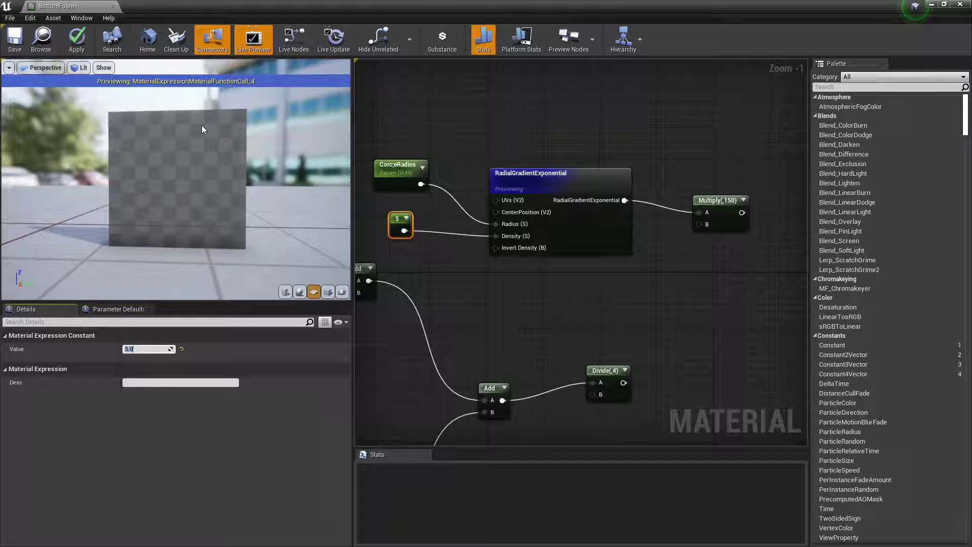
- Set the Density constant to 1 and delete the Multiply node with the 150 factor
text(1)
key(Return)
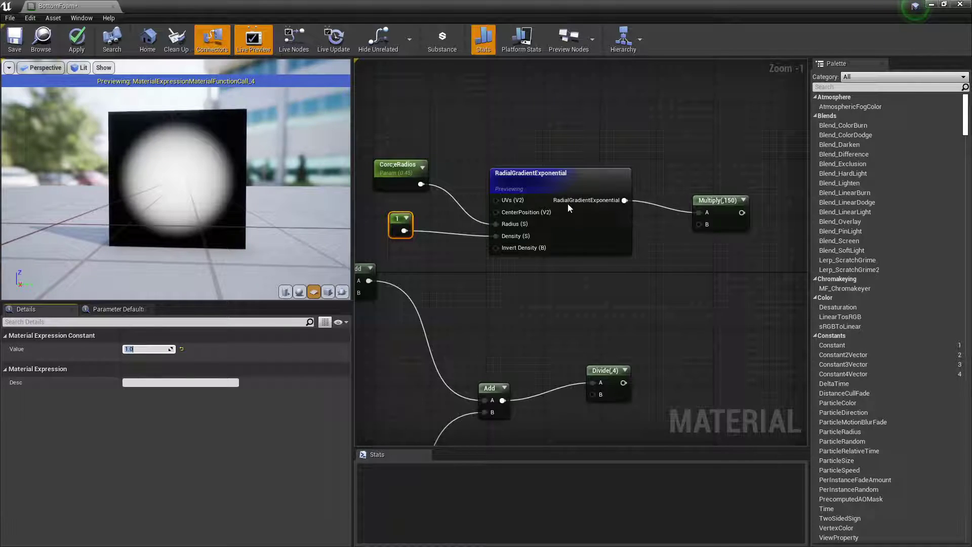
click(716, 201)
key(Delete)
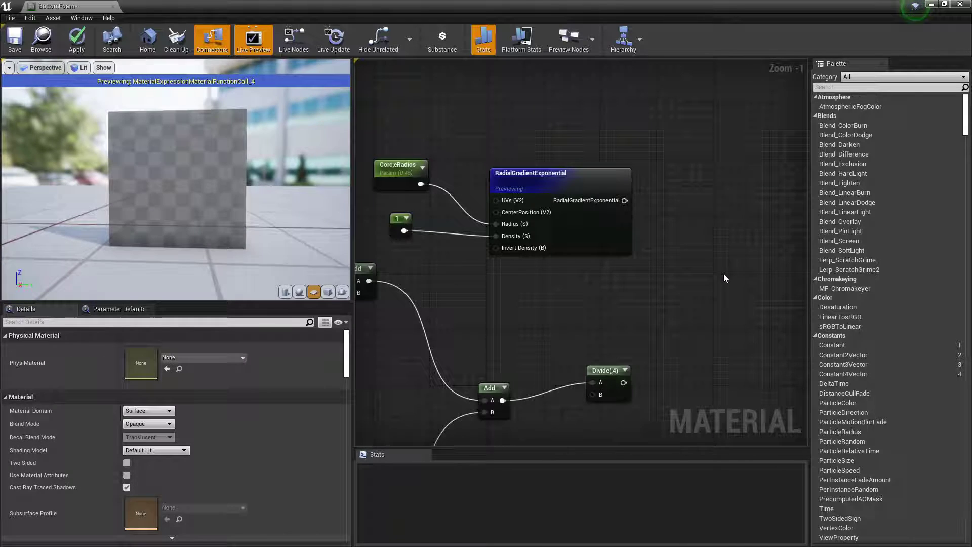
- Add a Multiply node with RadialGradientExponential in A and the Divide(,4) output in B, and preview it on the plane
right_drag(714, 304, 564, 257)
scroll(608, 245, down, 1)
right_click(608, 203)
right_click(592, 288)
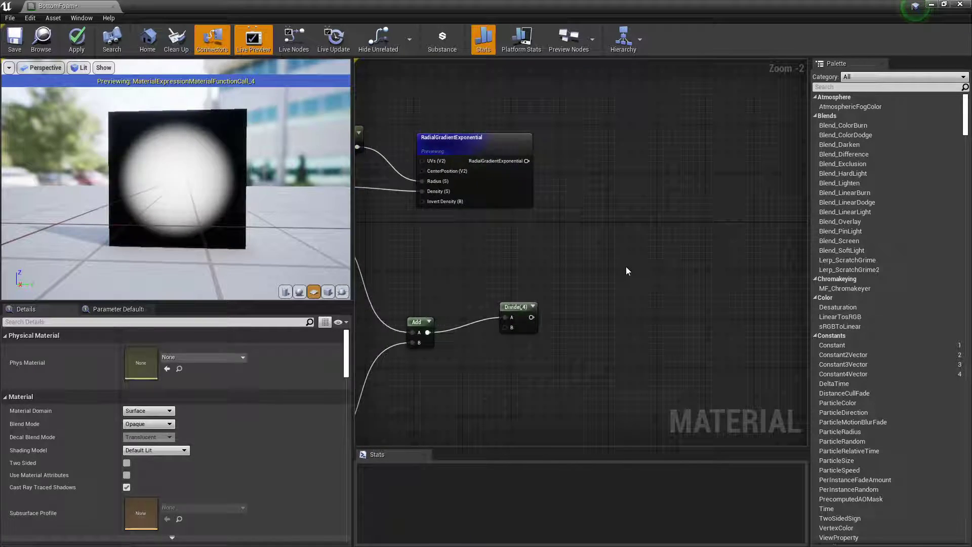
key(m)
click(626, 266)
drag(516, 157, 637, 281)
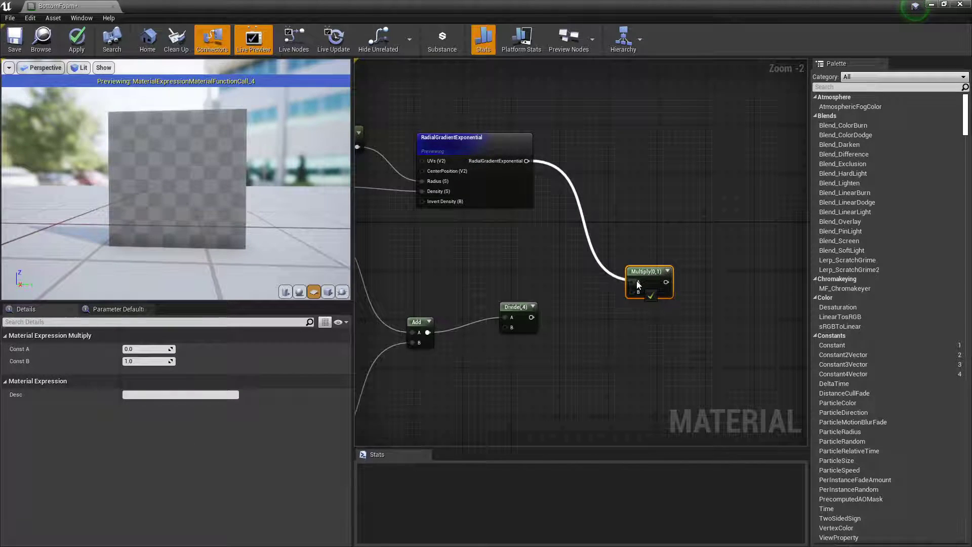
drag(531, 317, 632, 292)
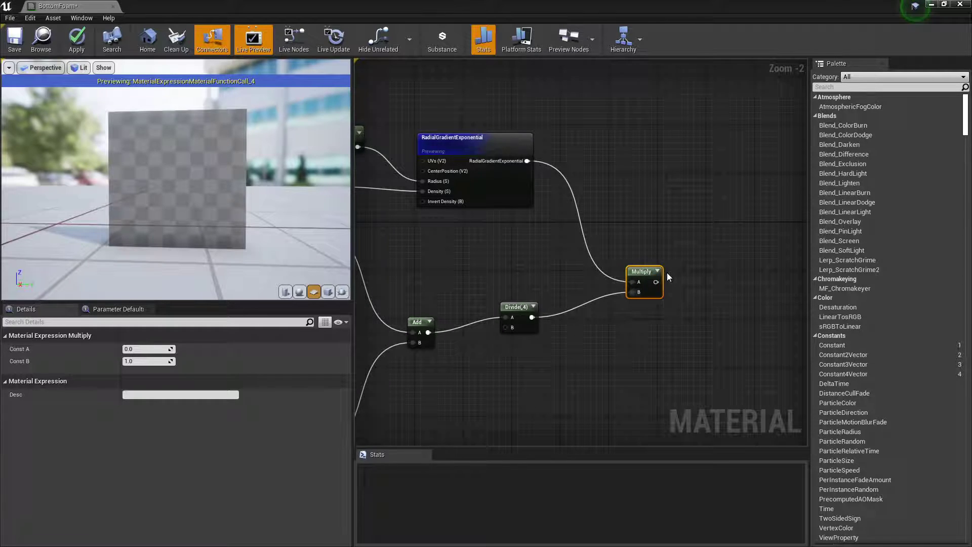
key(space)
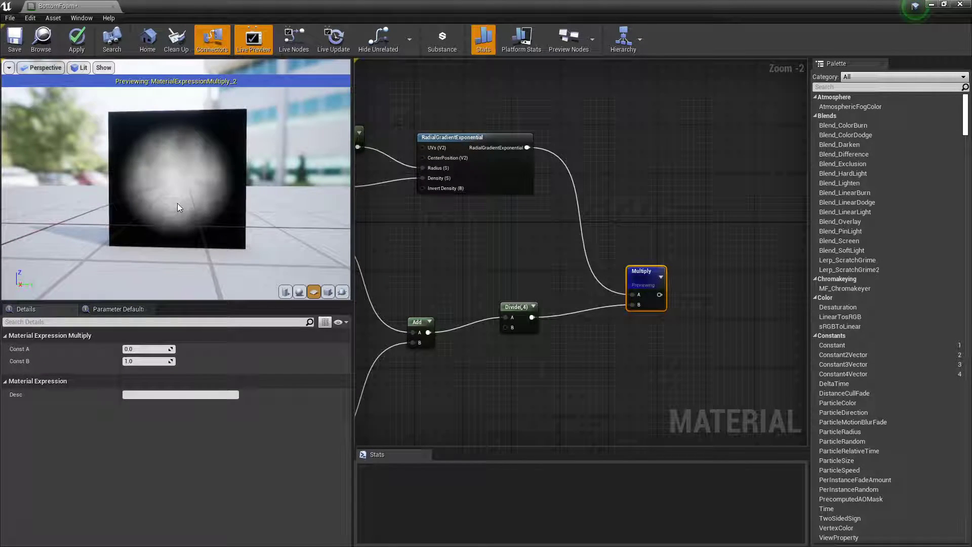
drag(202, 208, 189, 204)
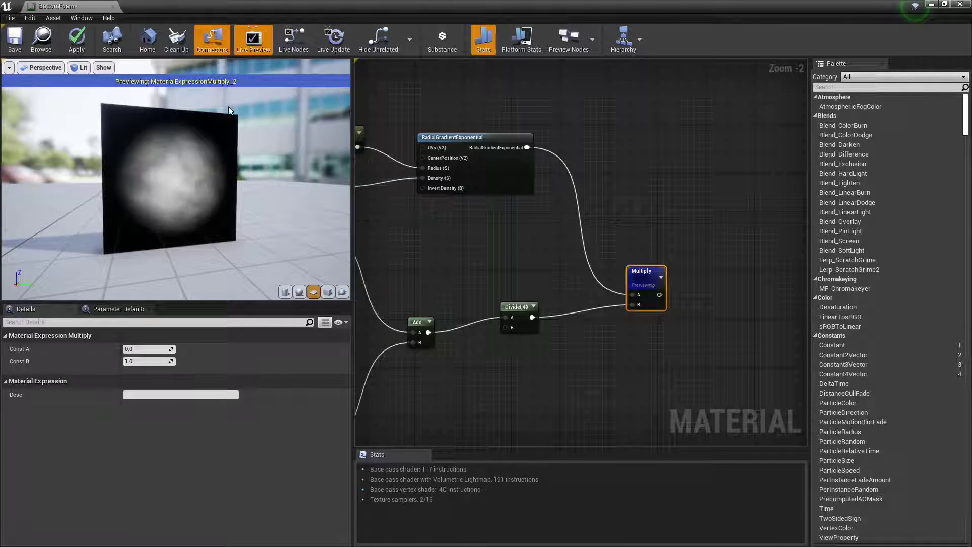
- Add a second Multiply node and connect the first Multiply's output to its A input
right_drag(681, 150, 623, 120)
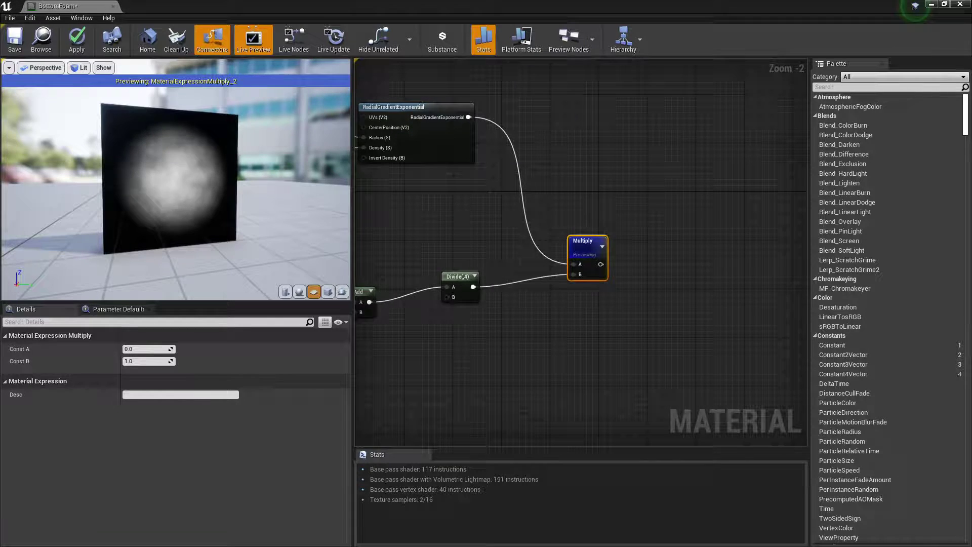
right_click(627, 296)
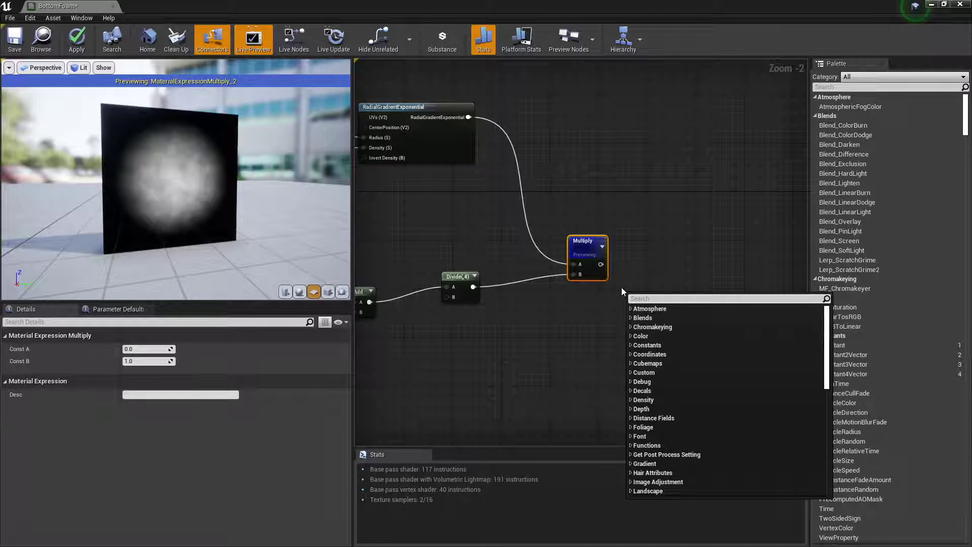
text(mult)
key(Return)
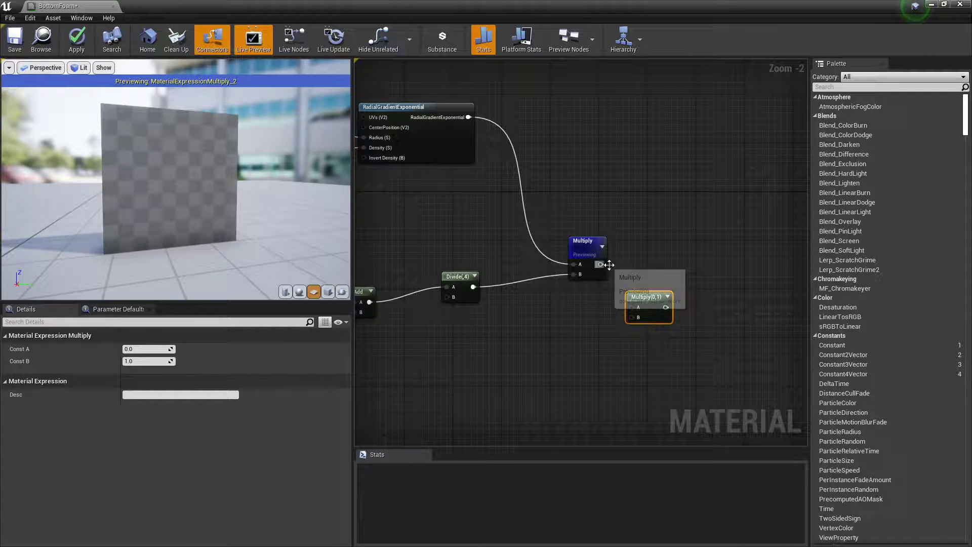
drag(601, 264, 633, 308)
- Connect a new Constant to the second Multiply's B input, convert it to a parameter and name it WaveHeight
key(1)
click(572, 338)
drag(589, 358, 632, 318)
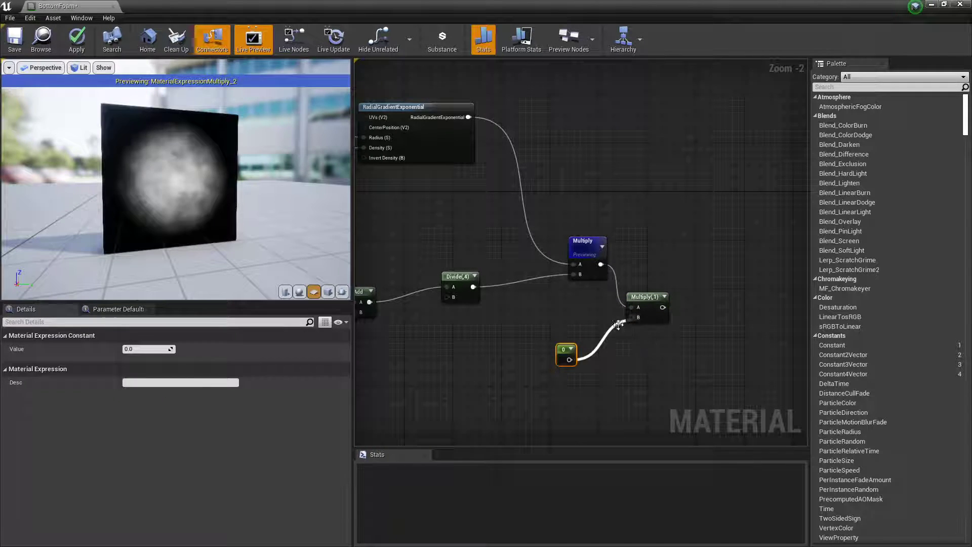
right_click(563, 354)
click(573, 355)
text(Wave)
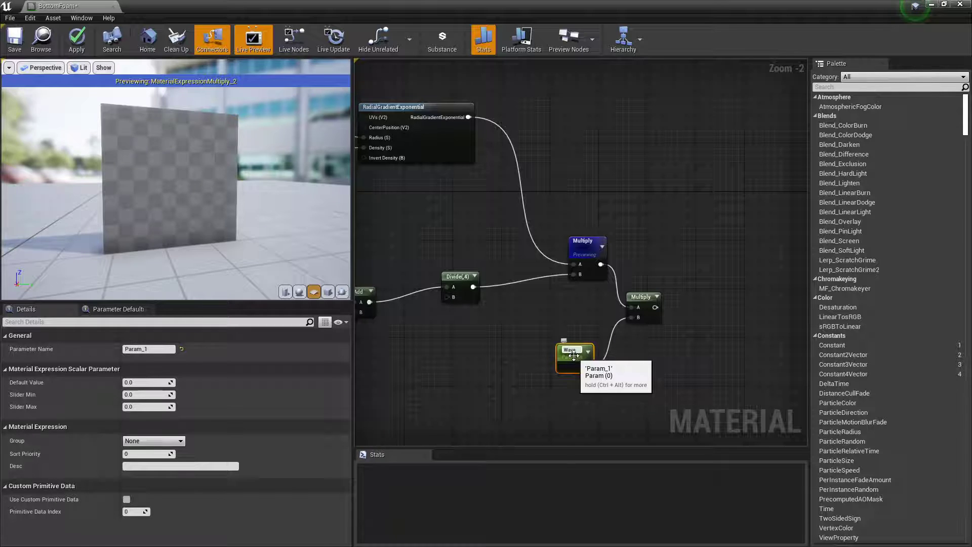
text(Height)
key(Return)
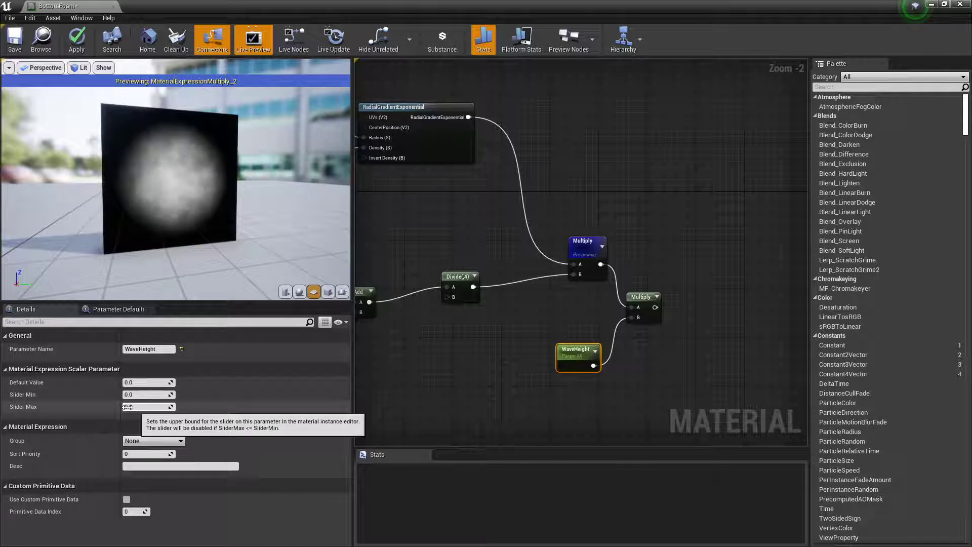
- Set the WaveHeight parameter's default value to 500
click(147, 382)
text(500)
key(Return)
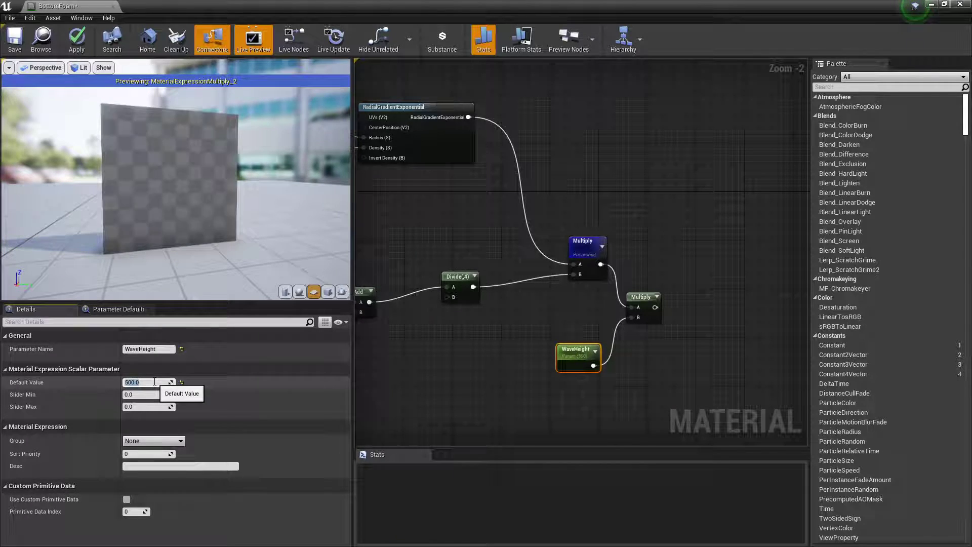
- Add a Subtract node fed in A by the Multiply node that uses WaveHeight
right_drag(725, 184, 668, 187)
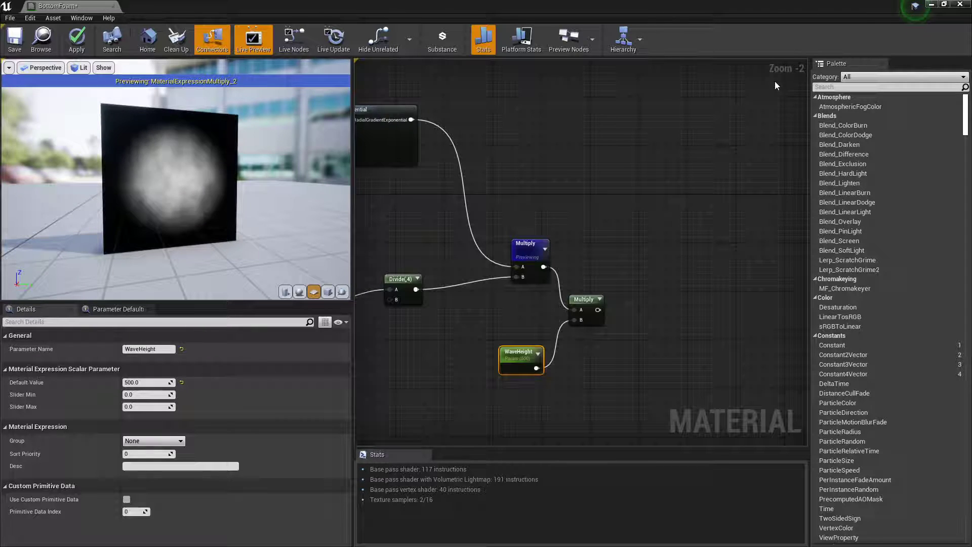
right_drag(633, 253, 587, 260)
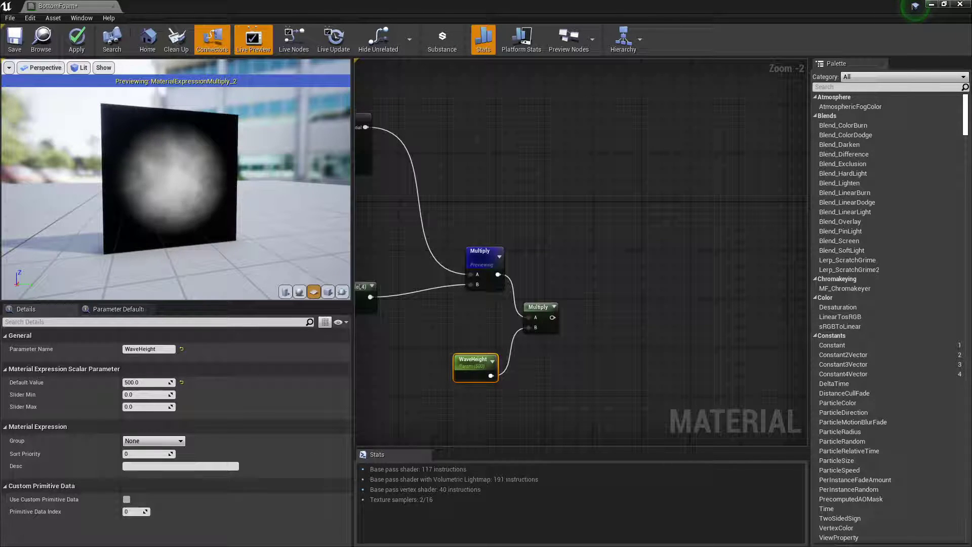
right_drag(514, 262, 649, 230)
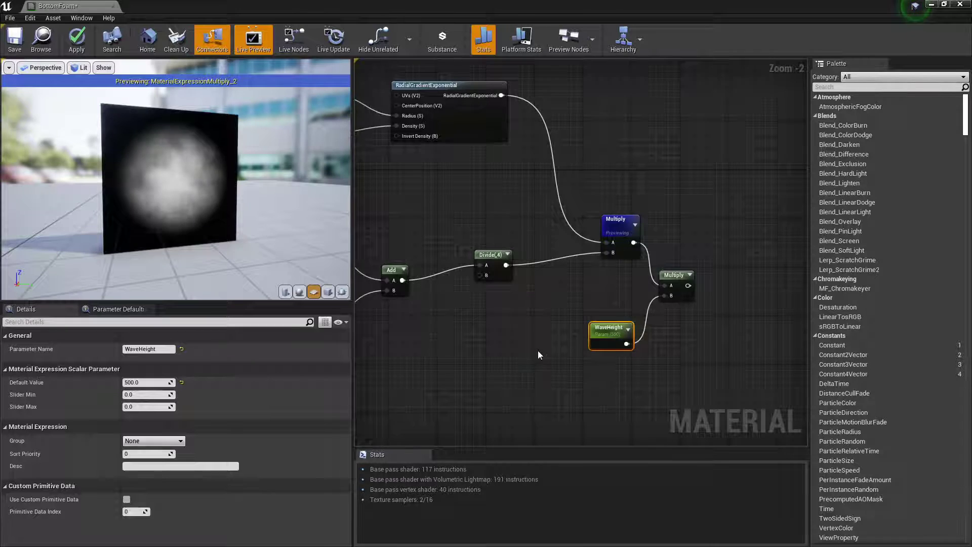
right_drag(724, 274, 591, 266)
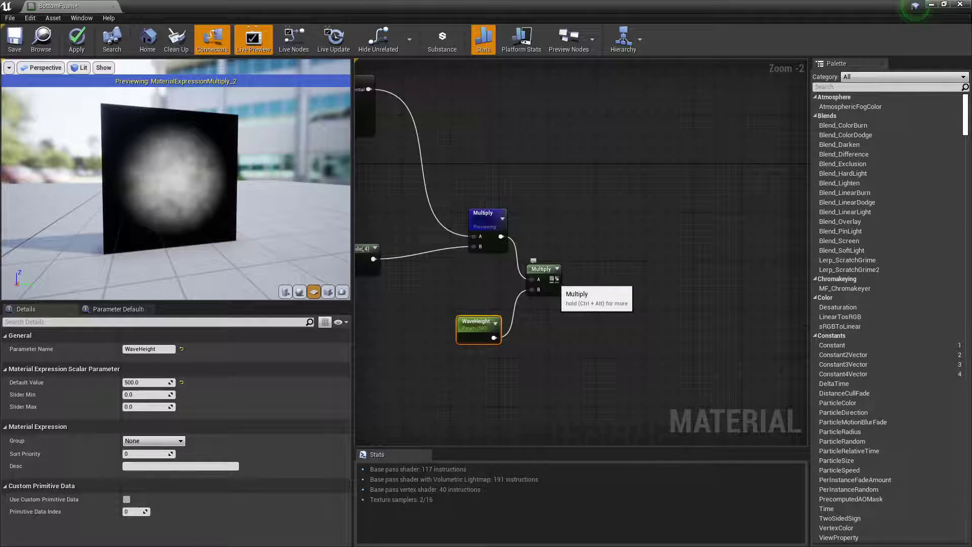
drag(556, 279, 756, 160)
text(subt)
key(Return)
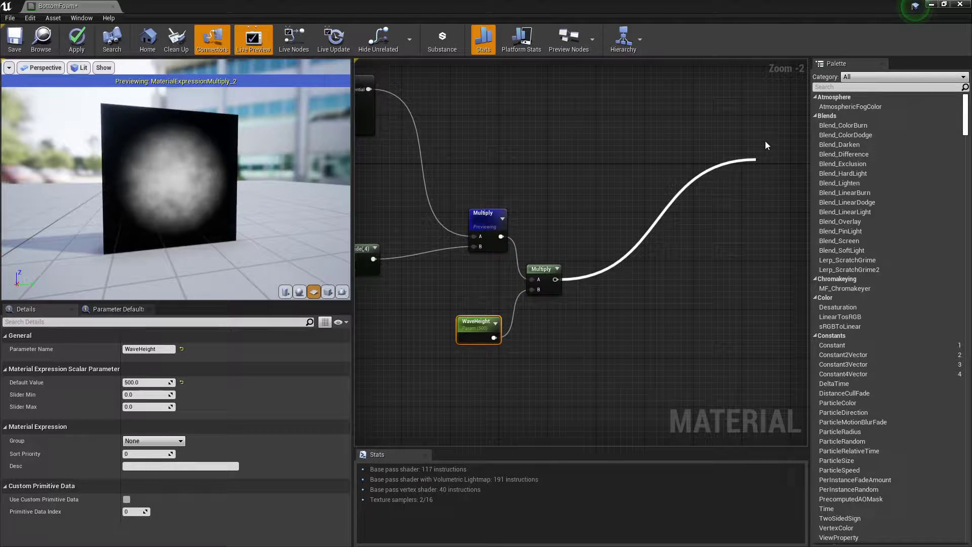
- Add a Constant of 17.5 and connect it to the Subtract node's B input
right_click(665, 226)
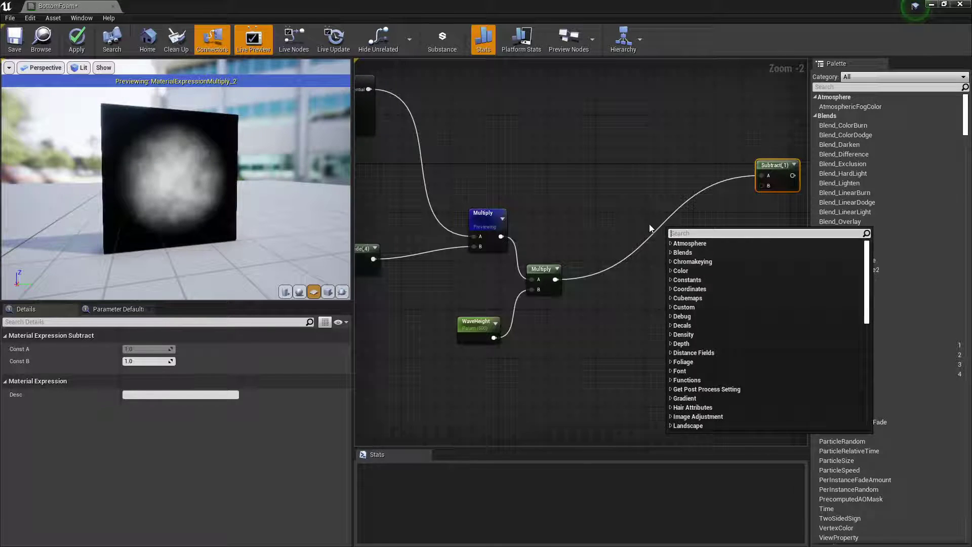
click(651, 223)
key(1)
click(658, 220)
drag(671, 235, 756, 189)
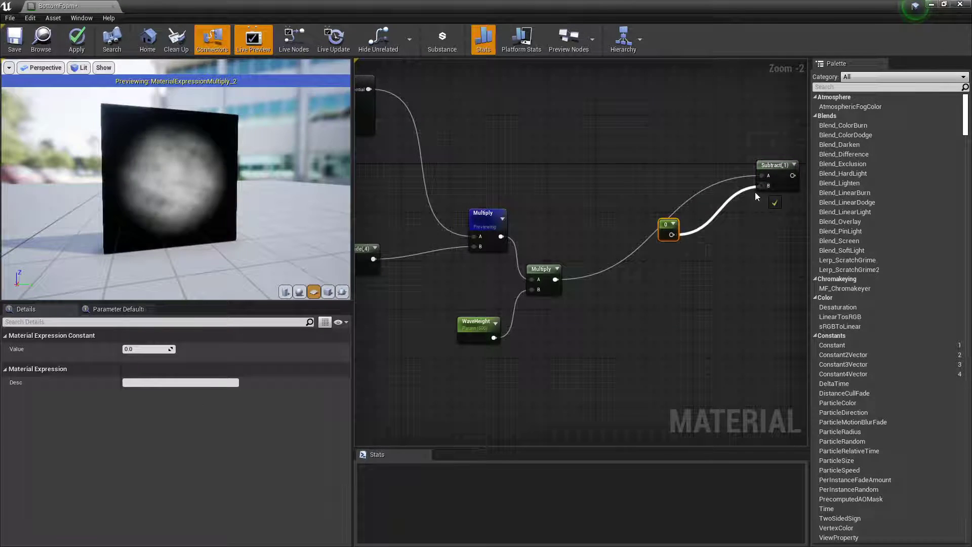
click(133, 349)
text(17)
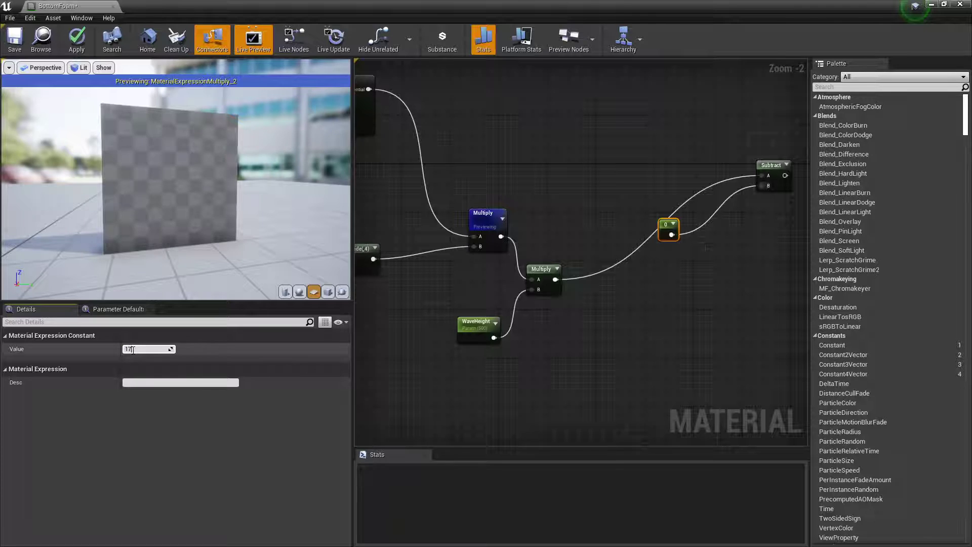
text(.5)
key(Return)
- Preview the Subtract node on the plane and compare it with a preview of the WaveHeight Multiply node
click(808, 176)
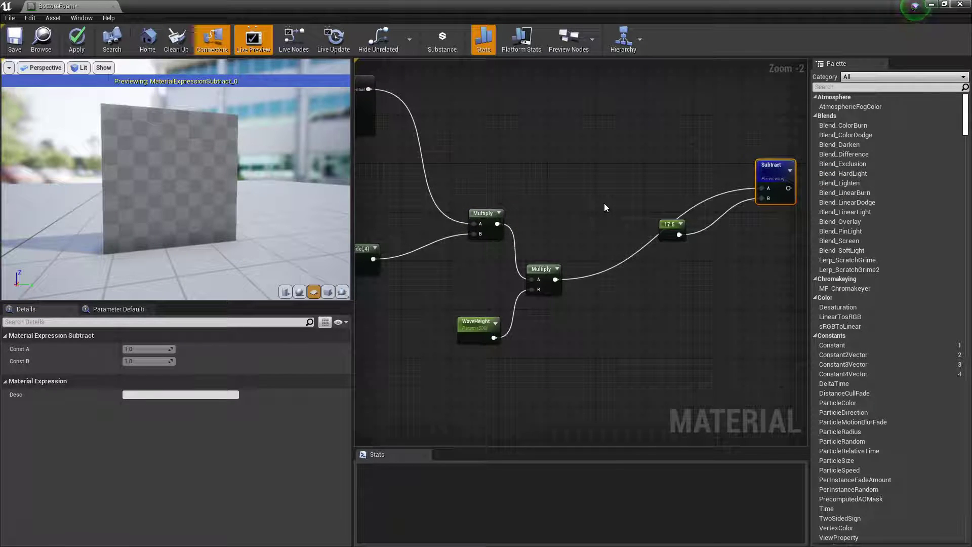
drag(251, 197, 241, 197)
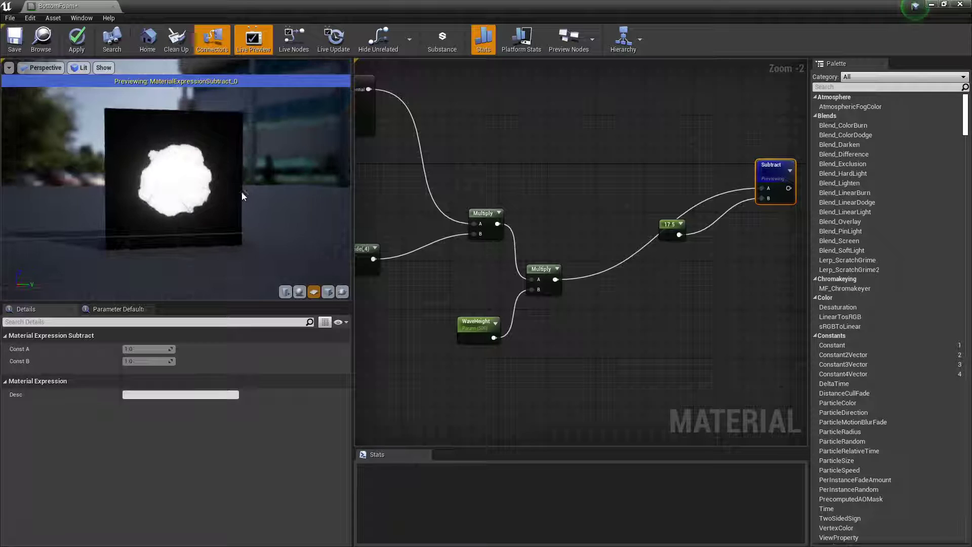
right_click(540, 264)
click(548, 272)
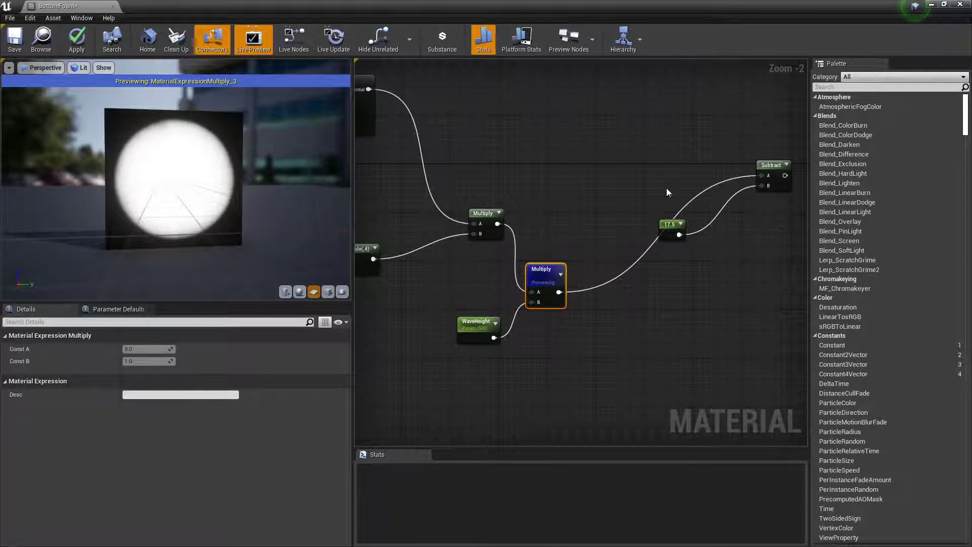
- Switch the viewport preview from the WaveHeight Multiply back to the Subtract node
right_drag(783, 168, 724, 181)
right_click(717, 181)
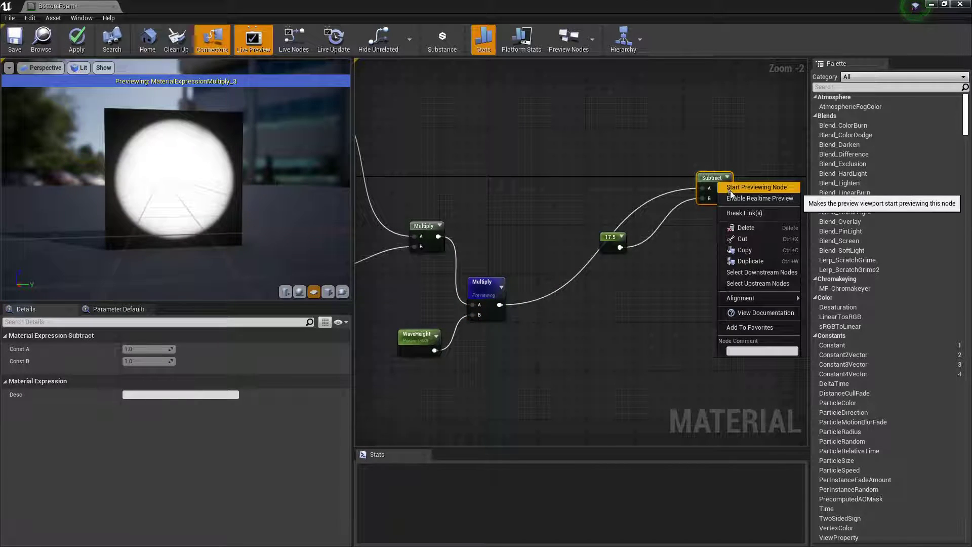
click(730, 192)
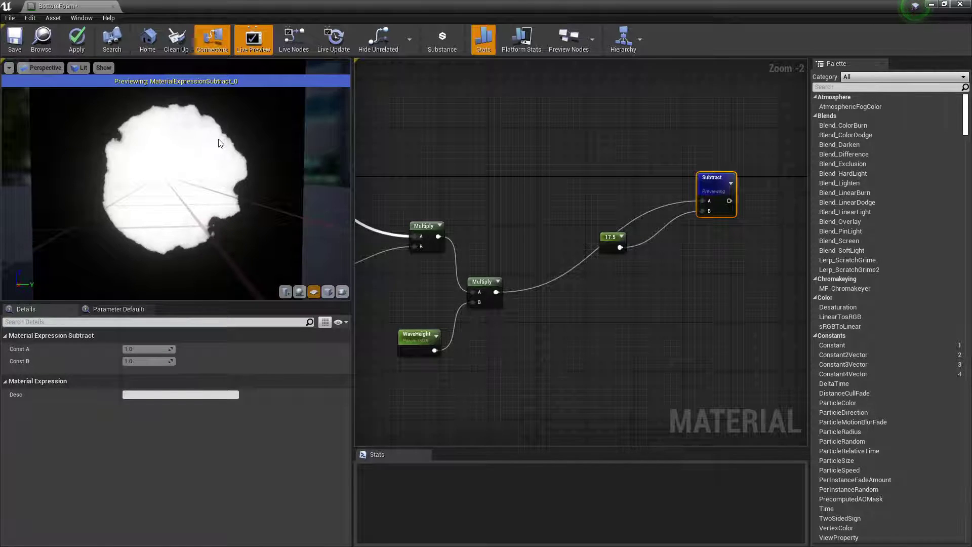
- Connect the Subtract node to the BottomFoam material's Opacity Mask and set the Blend Mode to Masked
right_drag(676, 233, 515, 276)
drag(579, 217, 645, 252)
drag(701, 272, 702, 273)
click(706, 200)
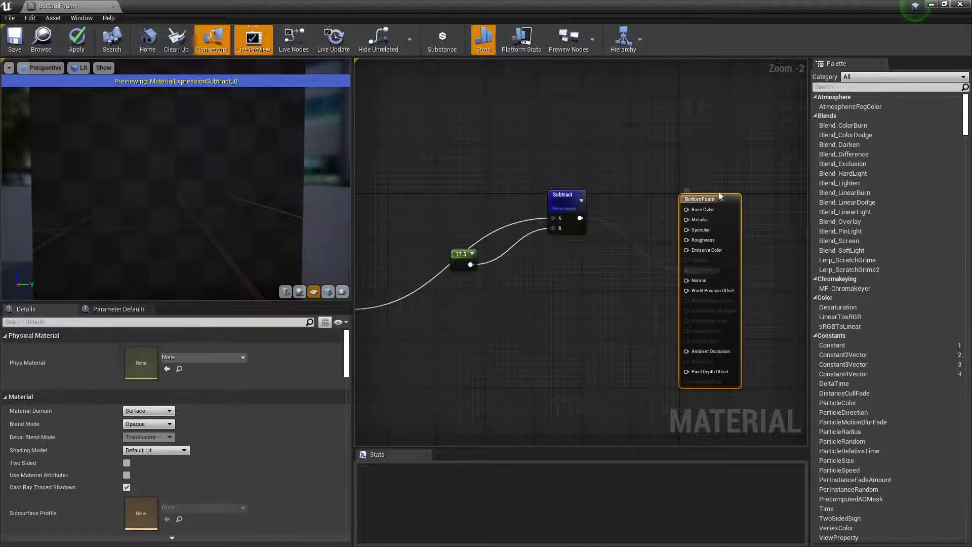
click(159, 424)
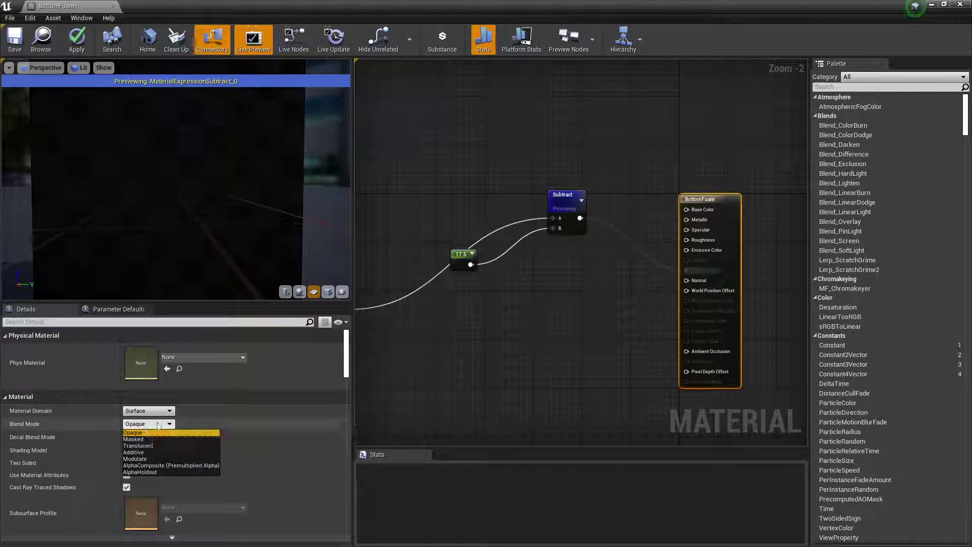
click(135, 438)
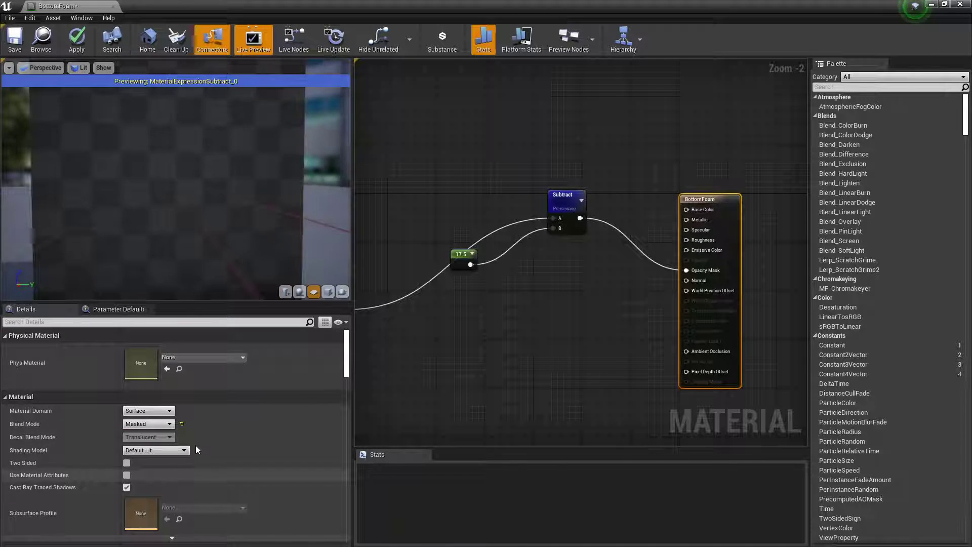
- Set the material's D3D11 Tessellation Mode to Flat Tessellation
scroll(197, 449, down, 3)
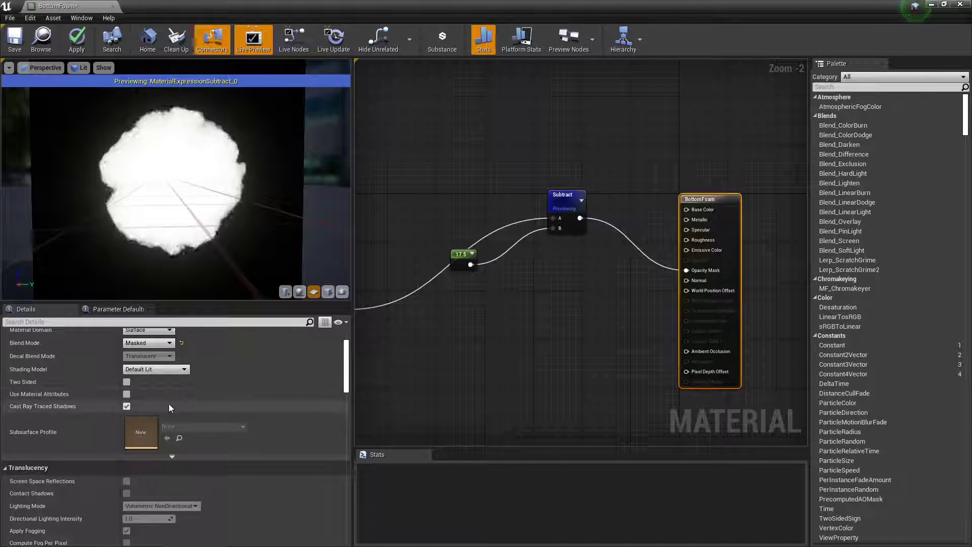
scroll(166, 423, down, 15)
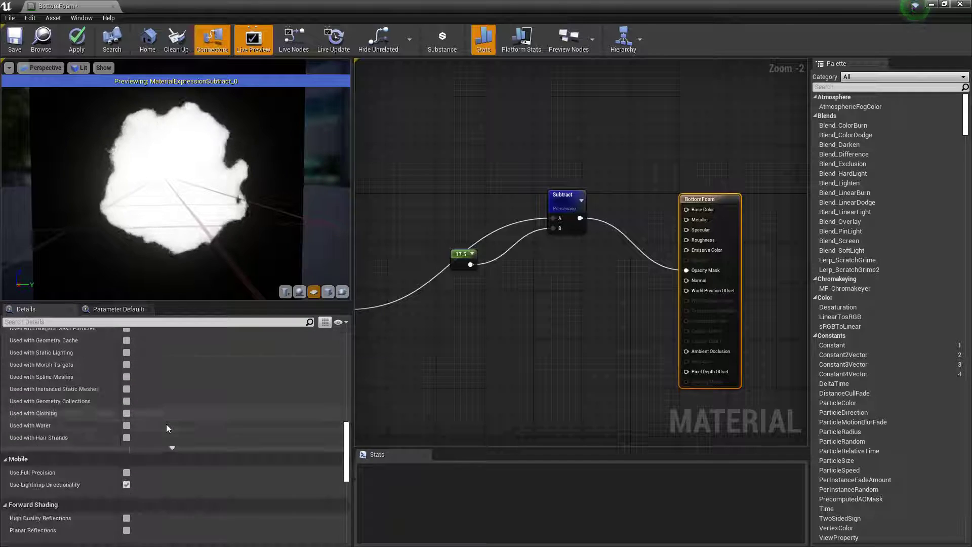
scroll(166, 424, down, 5)
click(147, 451)
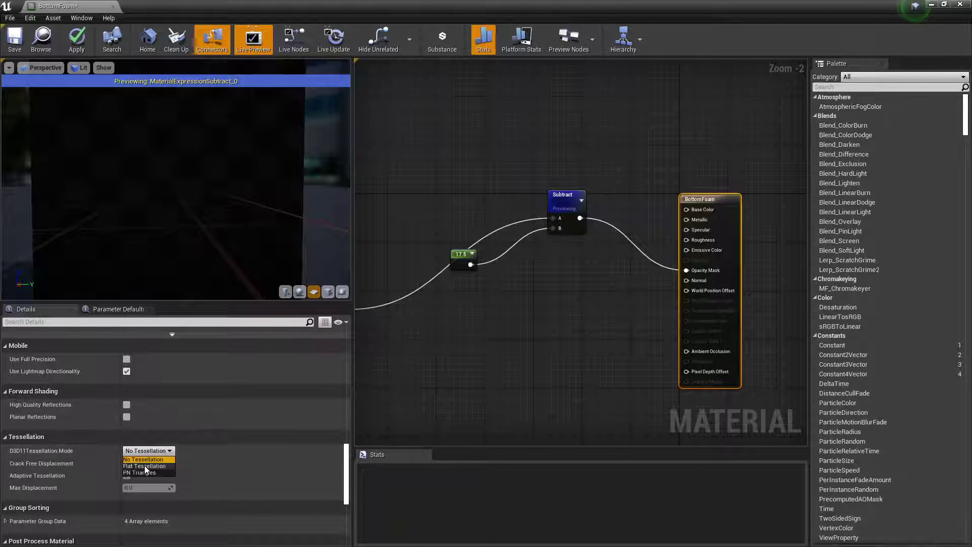
click(145, 465)
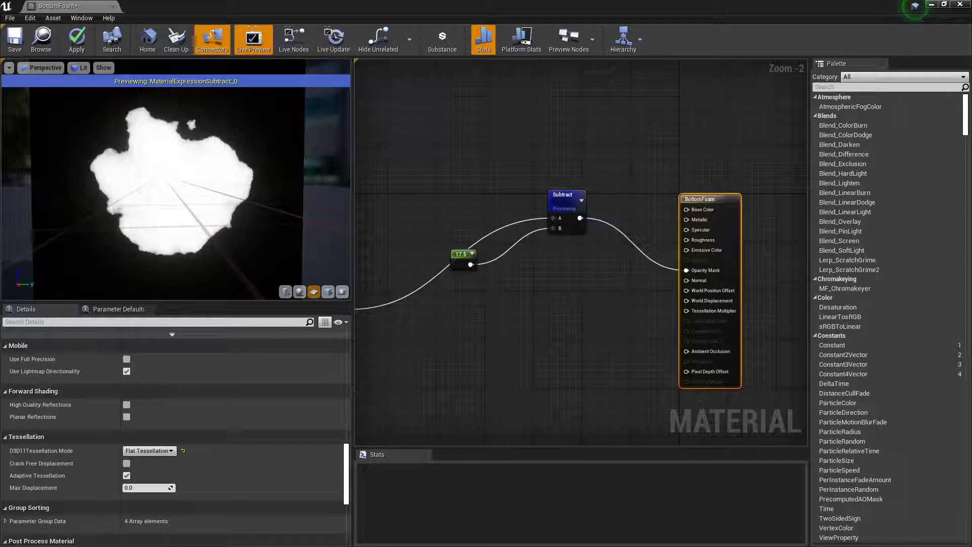
- Add a VertexNormalWS node below the Subtract node
right_drag(582, 190, 571, 175)
right_drag(516, 264, 570, 261)
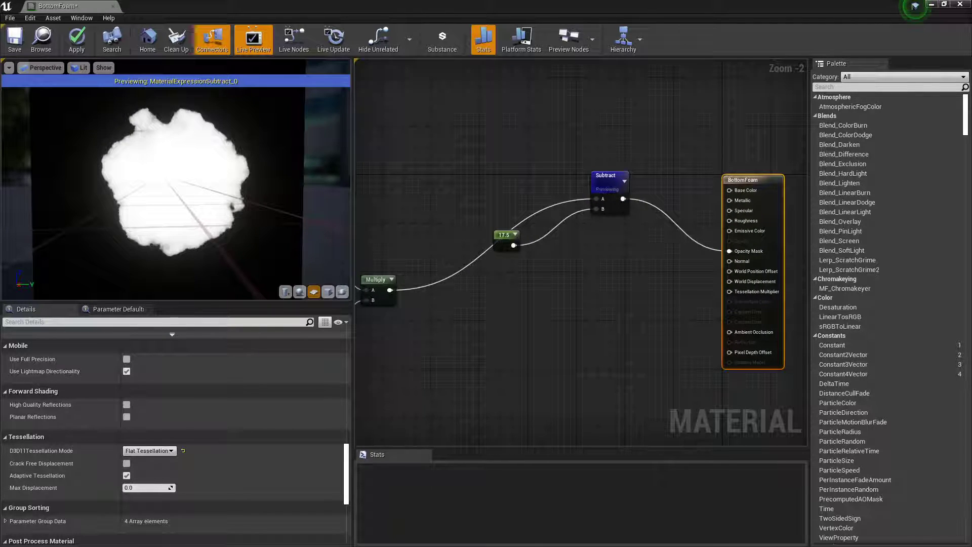
right_click(664, 278)
right_click(551, 297)
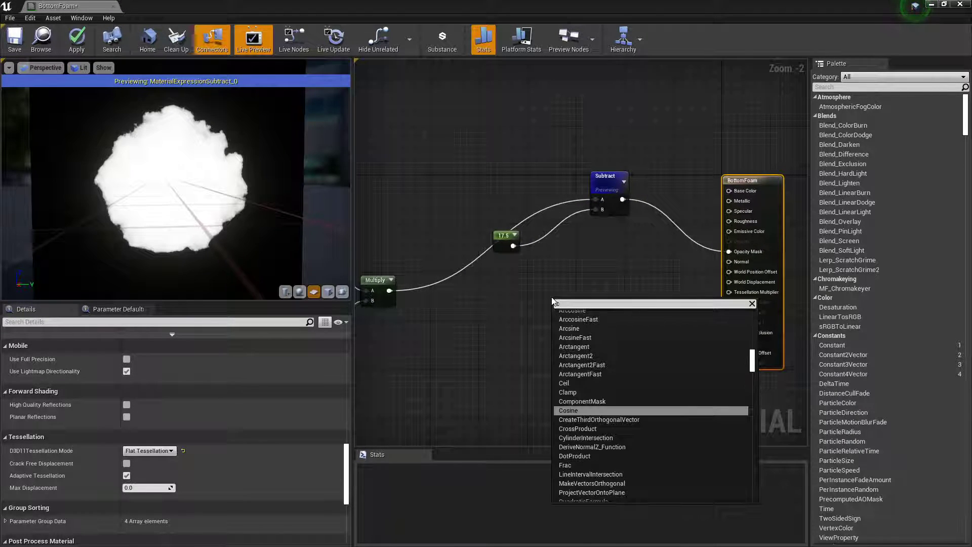
text(vertex)
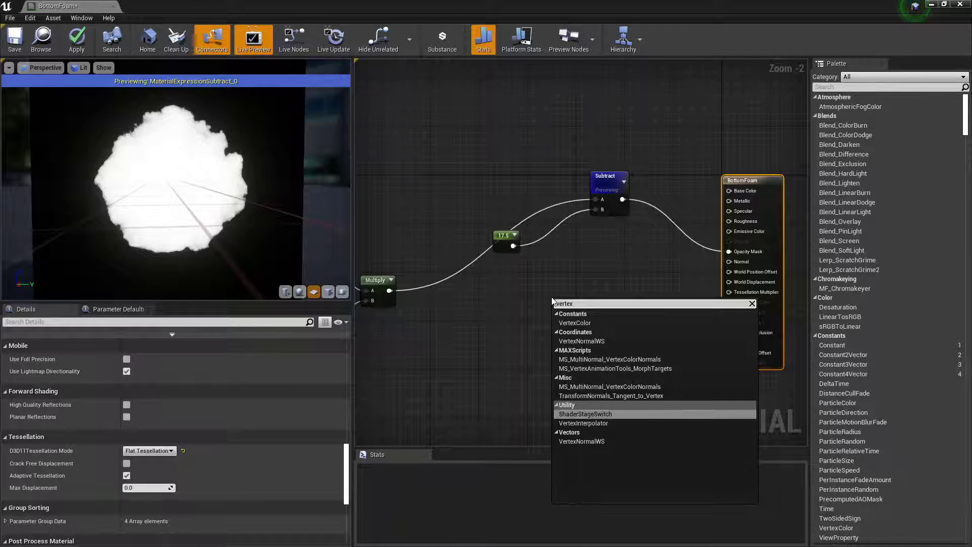
text(normal)
key(Return)
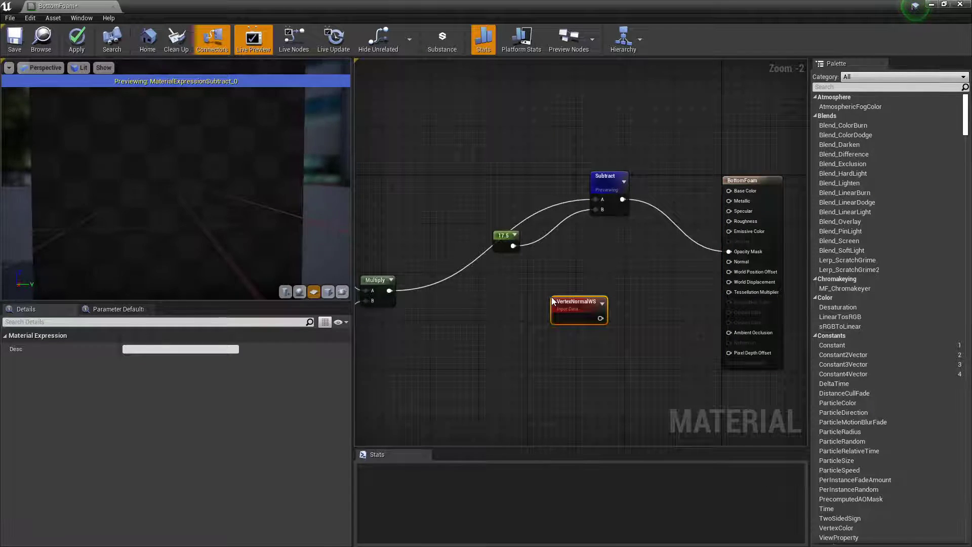
drag(579, 303, 627, 307)
- Multiply VertexNormalWS by the output of the WaveHeight Multiply and connect the result to World Displacement
click(616, 293)
key(m)
click(615, 293)
right_drag(441, 292, 479, 284)
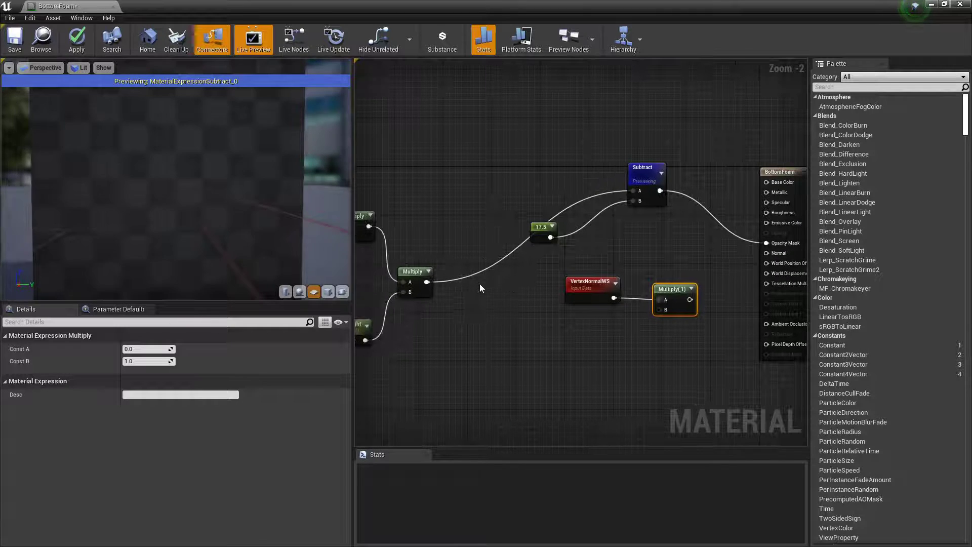
drag(426, 282, 659, 309)
right_drag(736, 200, 666, 202)
drag(612, 302, 711, 278)
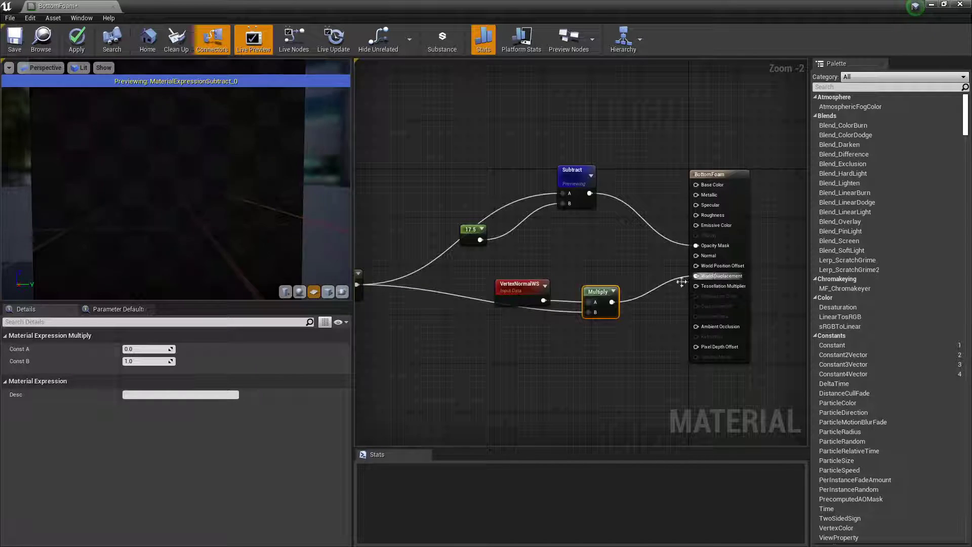
- Add a Constant of 2 and connect it to the material's Tessellation Multiplier
click(588, 336)
drag(598, 345, 696, 286)
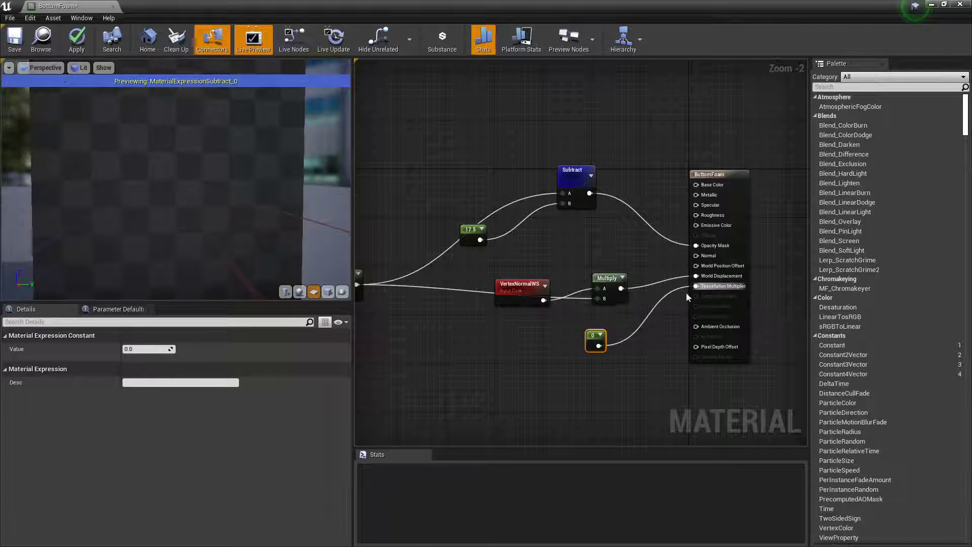
click(174, 348)
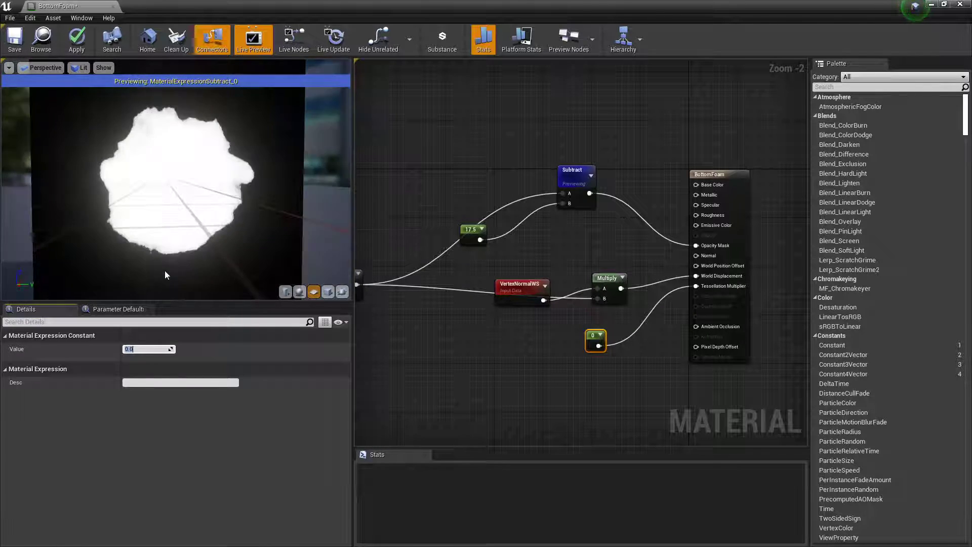
text(2)
key(Return)
- Add a Constant3Vector, set it to a grey of about 0.193, and connect it to the material's Base Color
right_drag(590, 170, 607, 241)
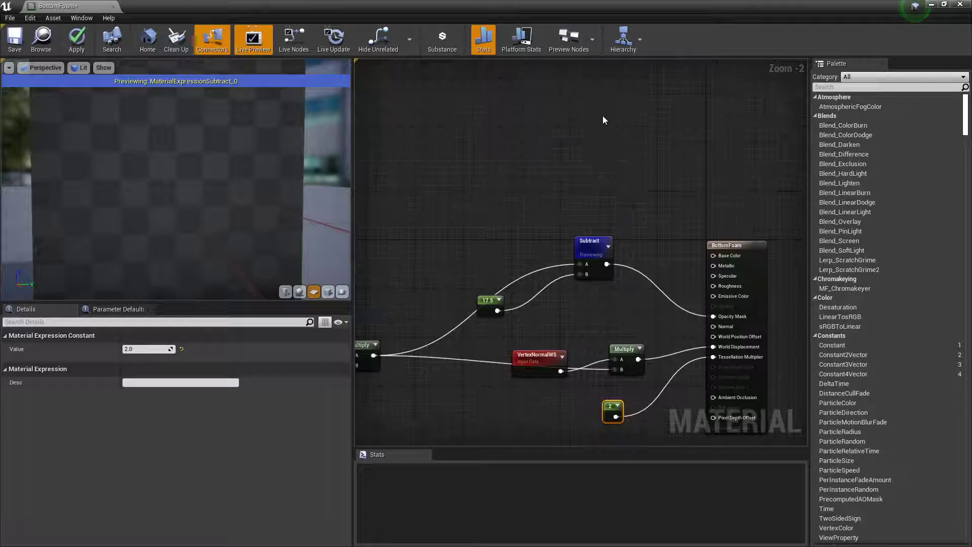
click(590, 160)
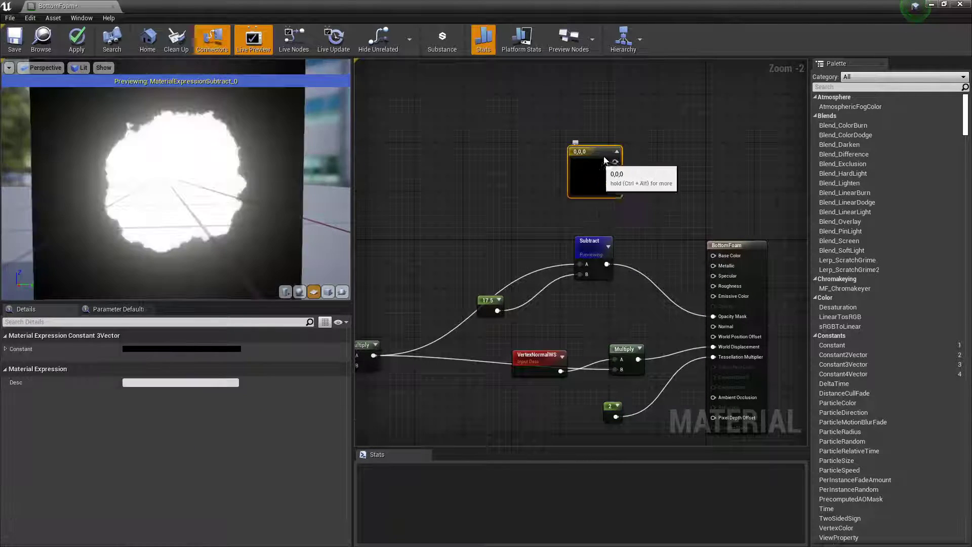
drag(610, 166, 565, 152)
click(226, 348)
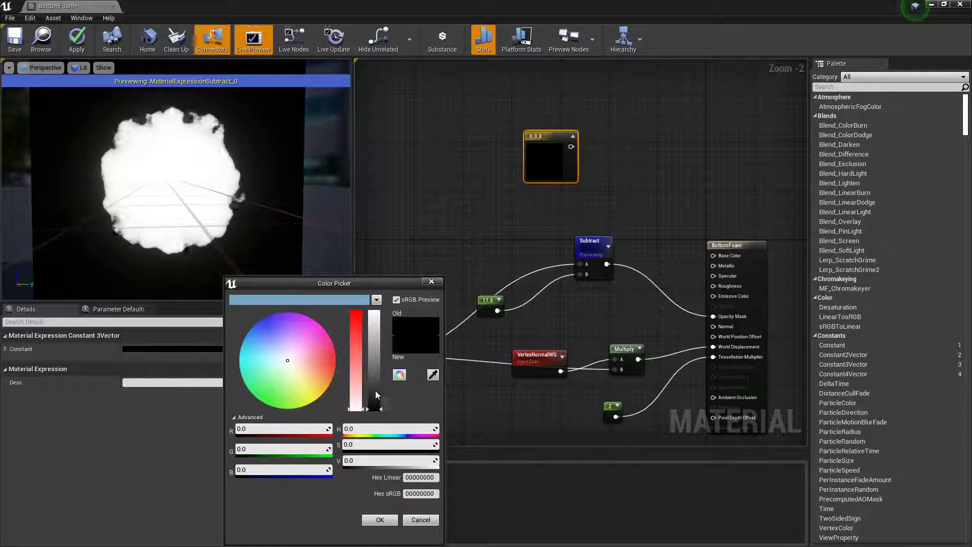
click(379, 519)
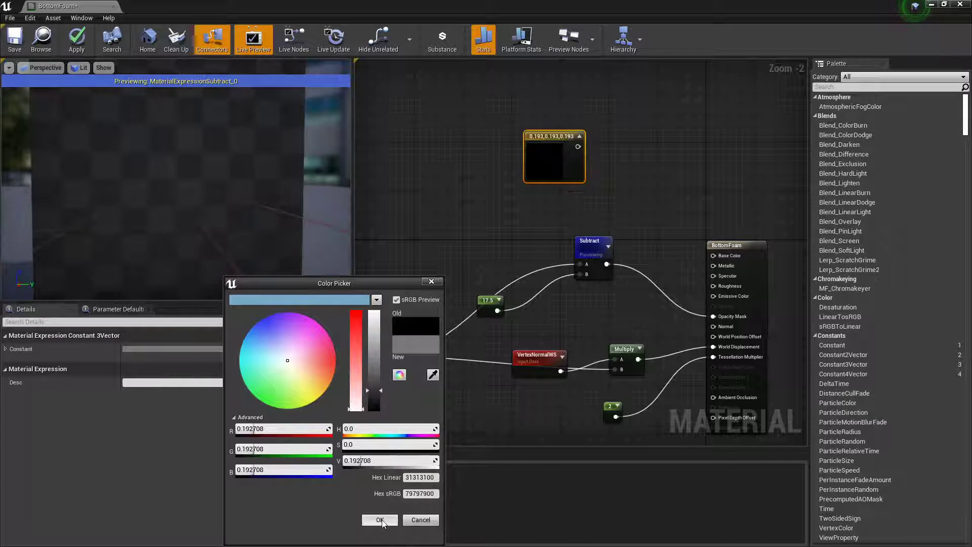
click(380, 519)
drag(577, 146, 726, 254)
- Convert the grey Constant3Vector to a parameter named Colour
drag(626, 160, 584, 154)
right_click(583, 154)
click(602, 161)
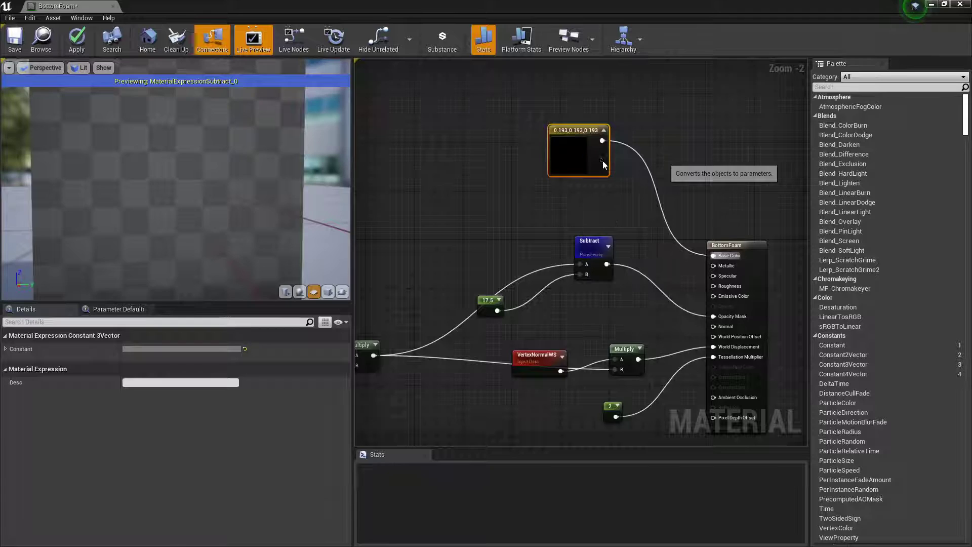
text(Colour)
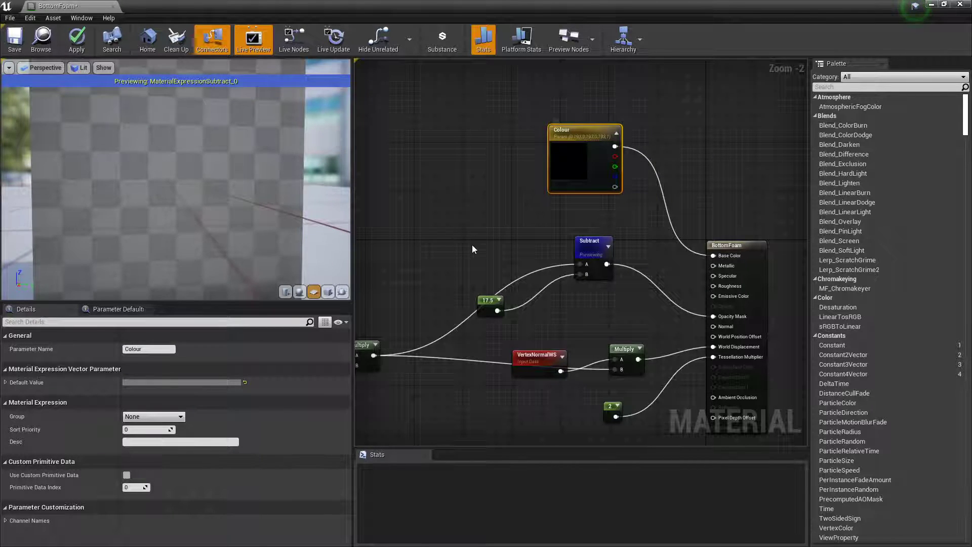
- Convert the 17.5 constant feeding the Subtract node to a parameter named EdgeSubtract
right_drag(472, 245, 538, 246)
click(577, 345)
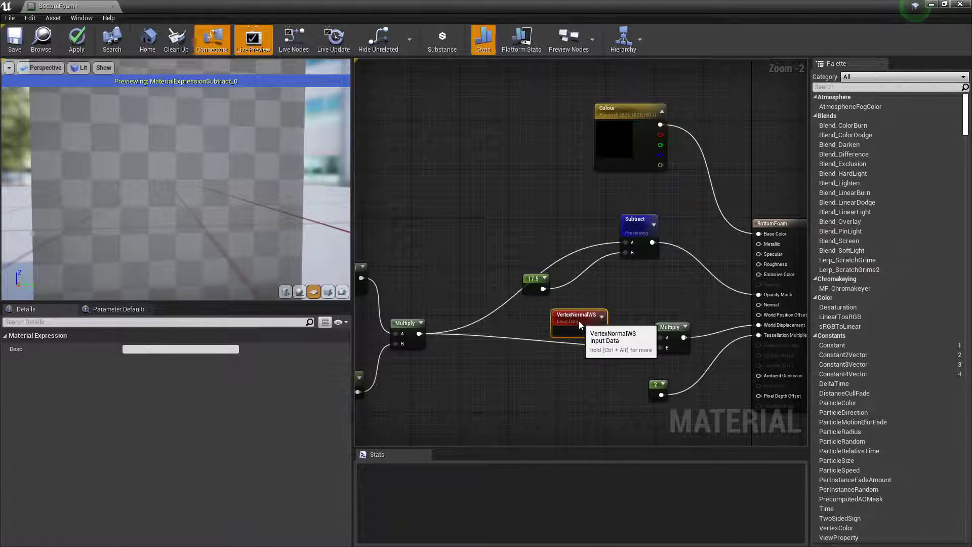
right_drag(578, 323, 622, 338)
click(582, 296)
right_click(582, 294)
click(601, 299)
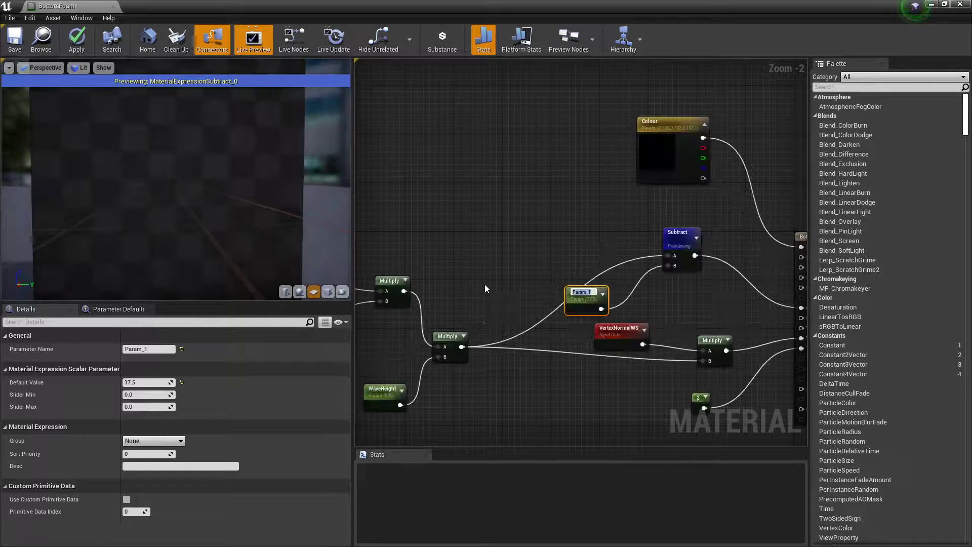
text(EdgeSubec)
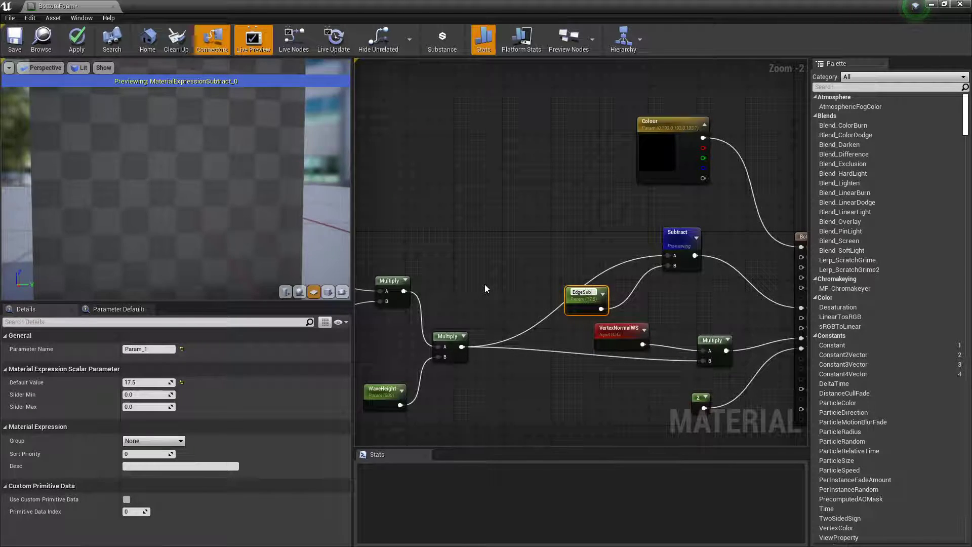
key(BackSpace)
key(BackSpace)
text(trac)
key(Return)
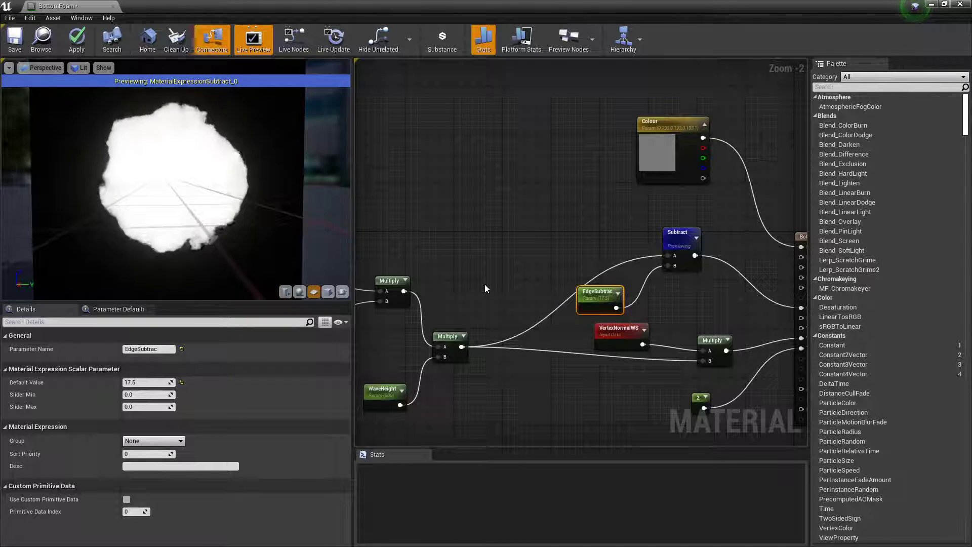
drag(587, 304, 599, 304)
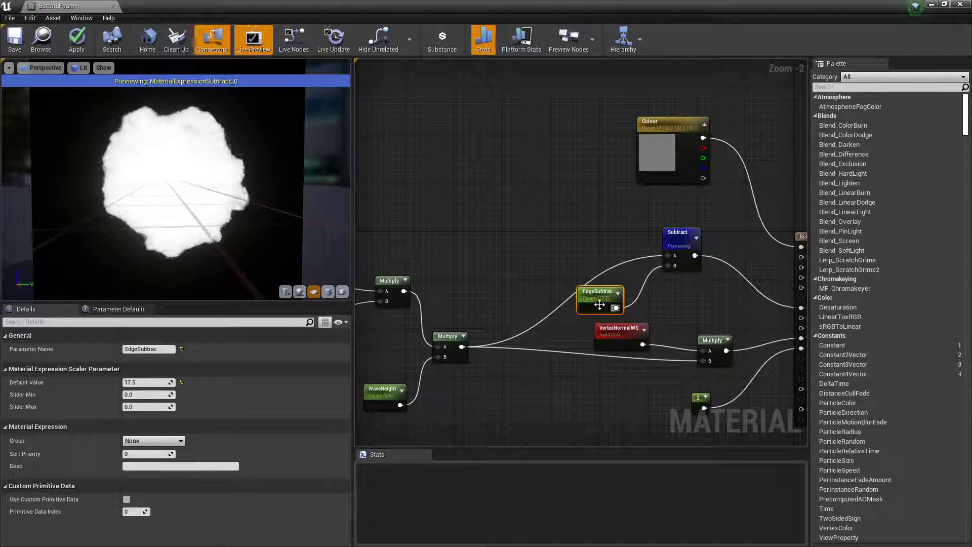
click(170, 348)
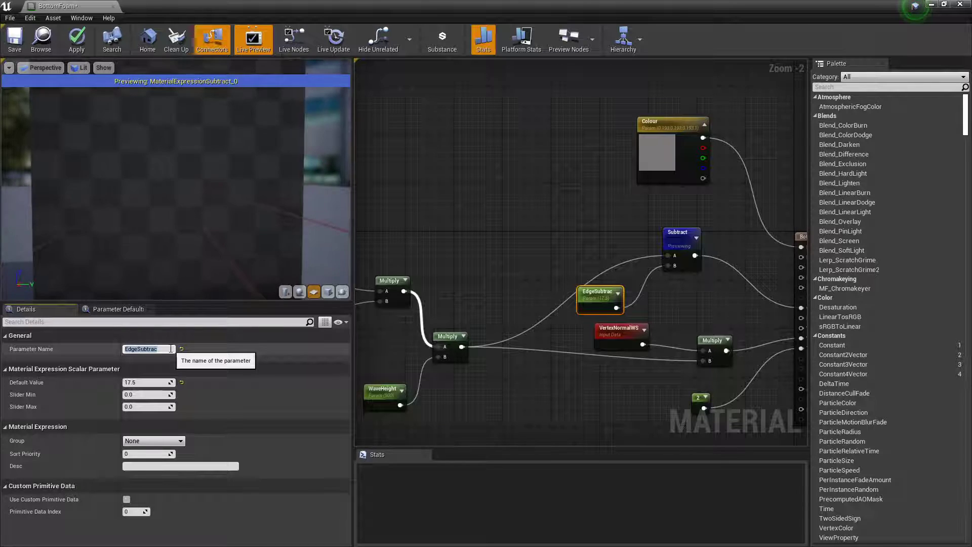
text(t)
right_drag(745, 335, 642, 330)
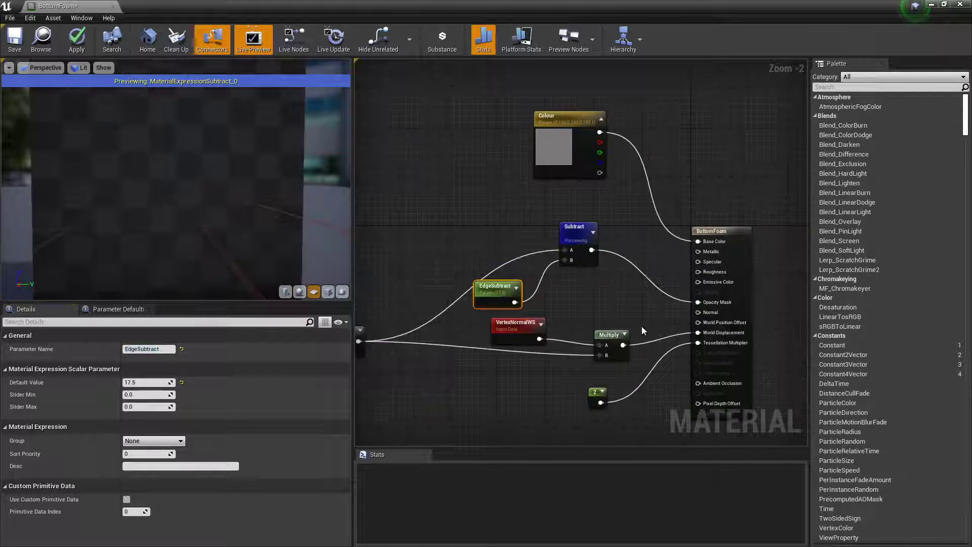
right_drag(482, 269, 504, 266)
scroll(194, 223, down, 5)
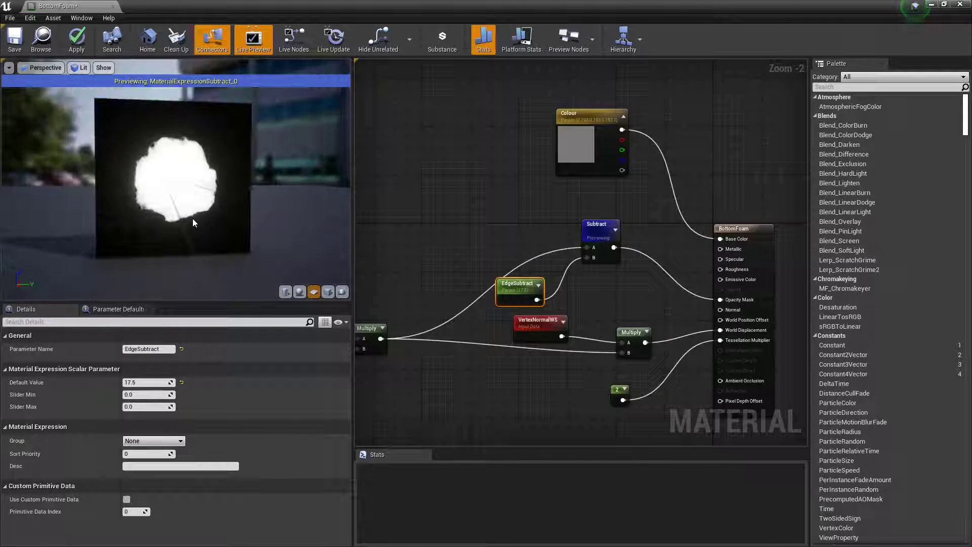
drag(193, 222, 215, 134)
- Convert the constant of 1 feeding the RadialGradientExponential node's Density to a parameter named CircleMaskDensity
right_drag(490, 295, 693, 217)
right_drag(481, 197, 618, 221)
mouse_move(477, 197)
right_down()
mouse_move(531, 226)
mouse_move(600, 236)
right_up()
right_click(477, 166)
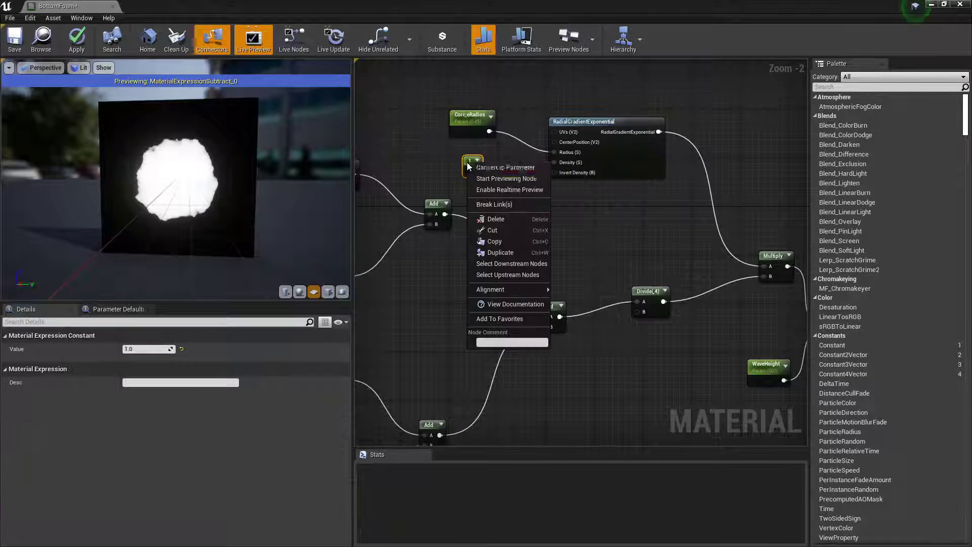
click(499, 171)
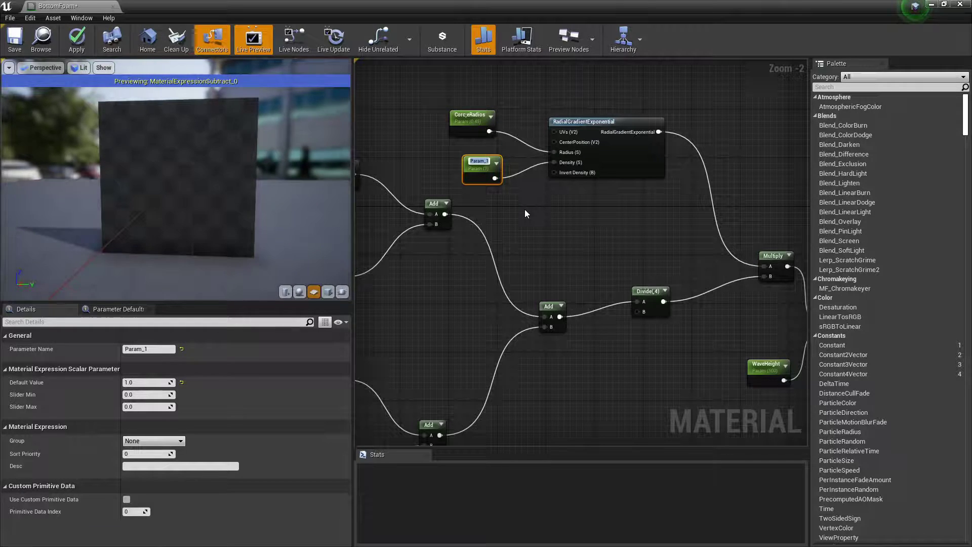
text(c)
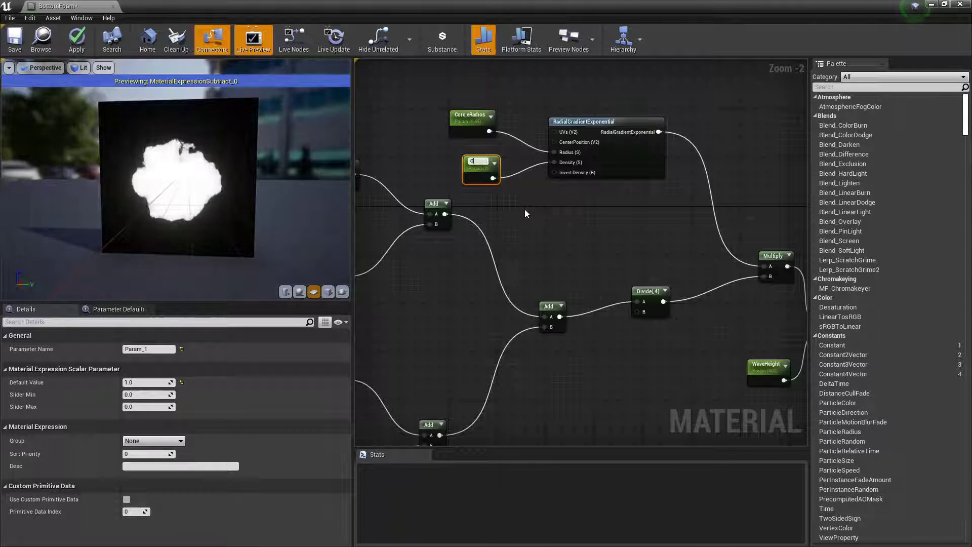
text(ircleMask)
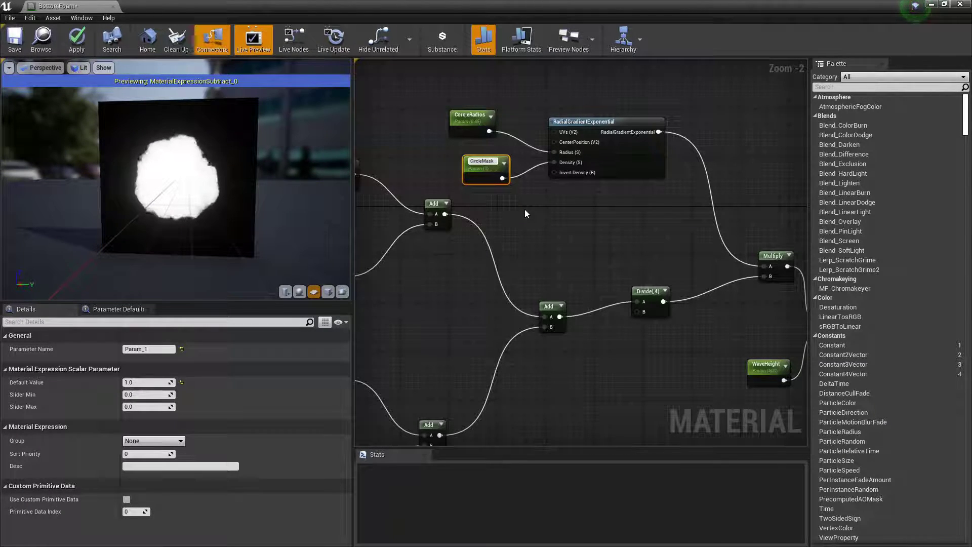
text(Density)
key(Return)
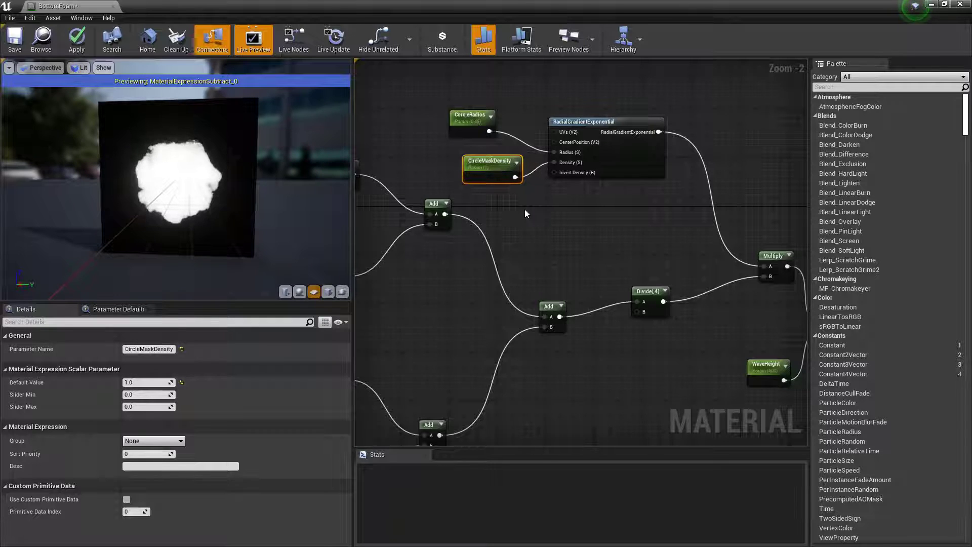
drag(495, 176, 487, 173)
- Rename the parameter feeding the RadialGradientExponential node's Radius to CircleRadius
click(471, 124)
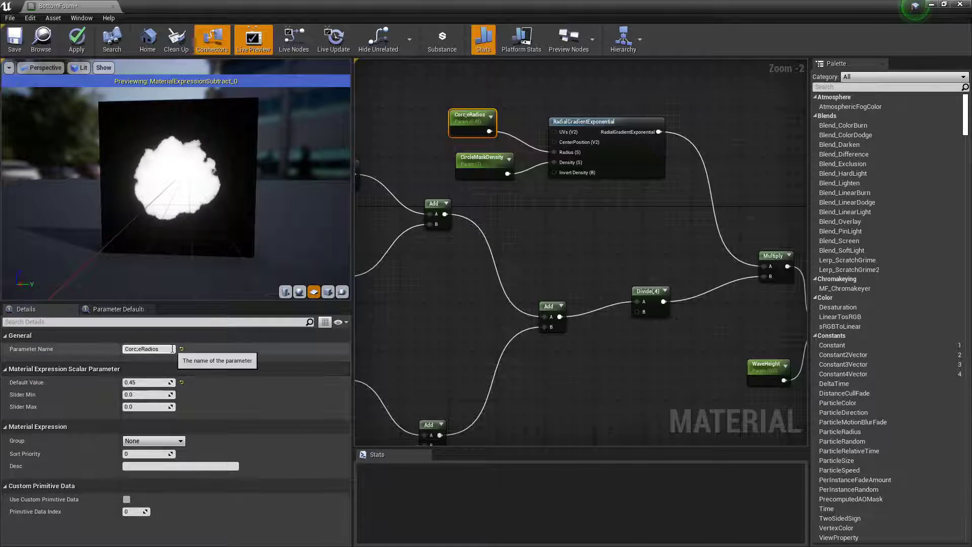
click(149, 348)
text(CircleRa)
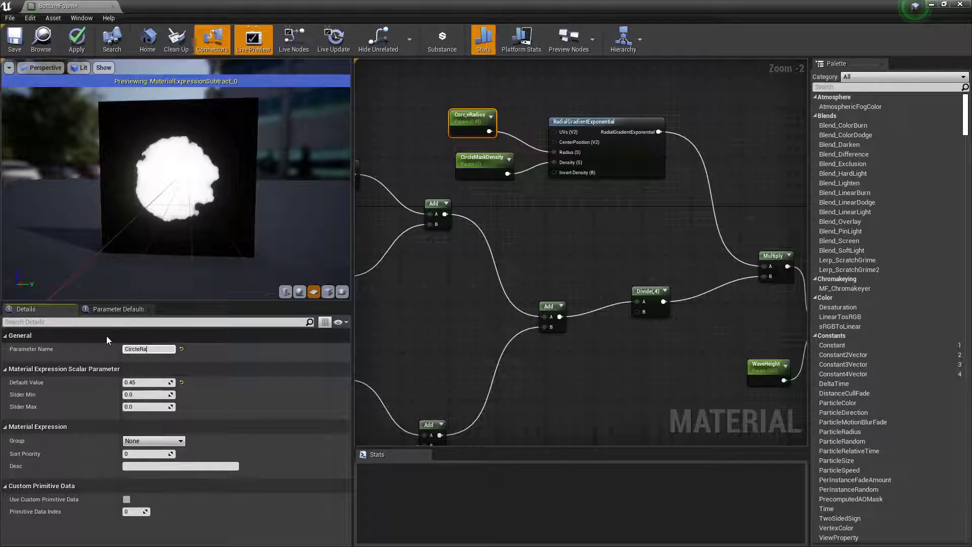
text(dius)
key(Return)
- Apply the changes to the BottomFoam material and return to the level
scroll(614, 273, down, 2)
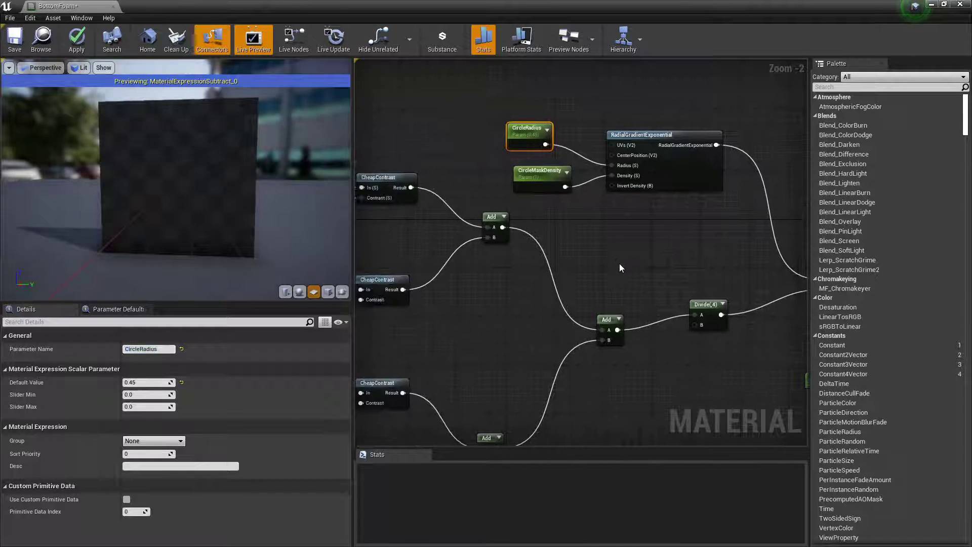
right_drag(614, 273, 139, 270)
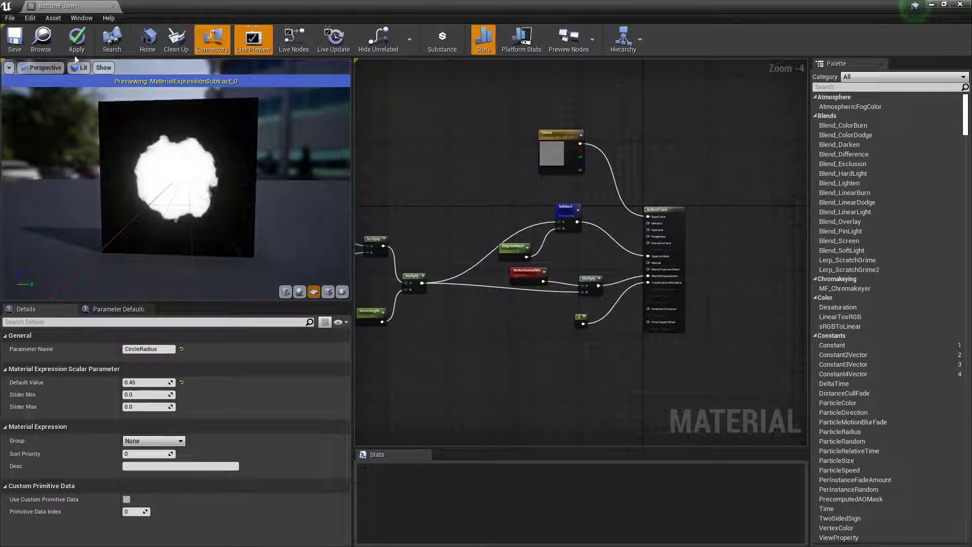
key(ctrl+s)
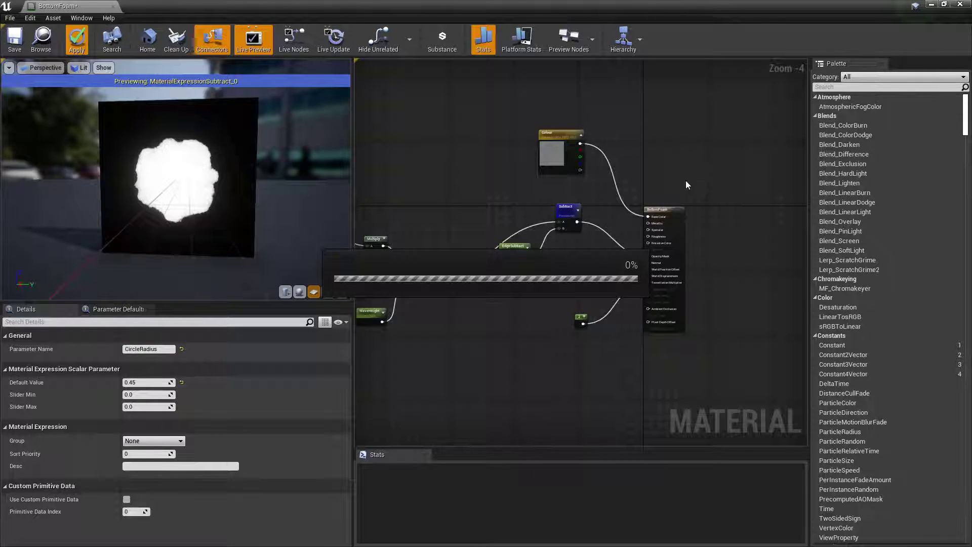
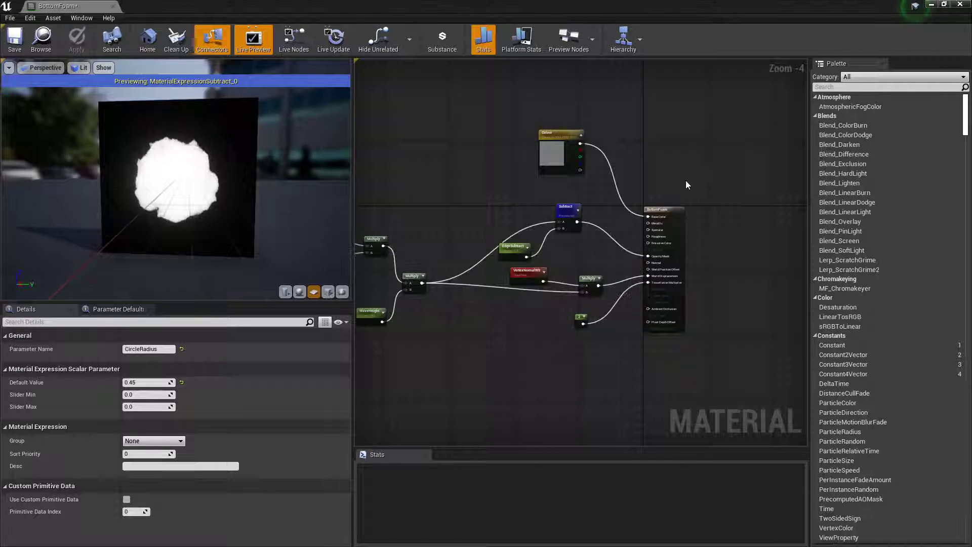
click(931, 5)
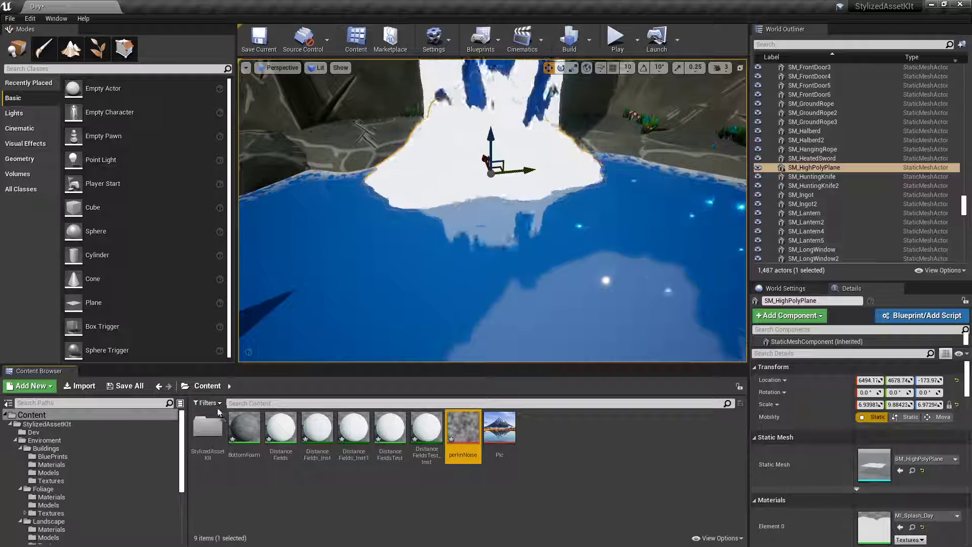
- Search the content for "plane", place SM_HighPolyPlane on the water in front of the waterfall, and scale it to about 2.78
click(292, 403)
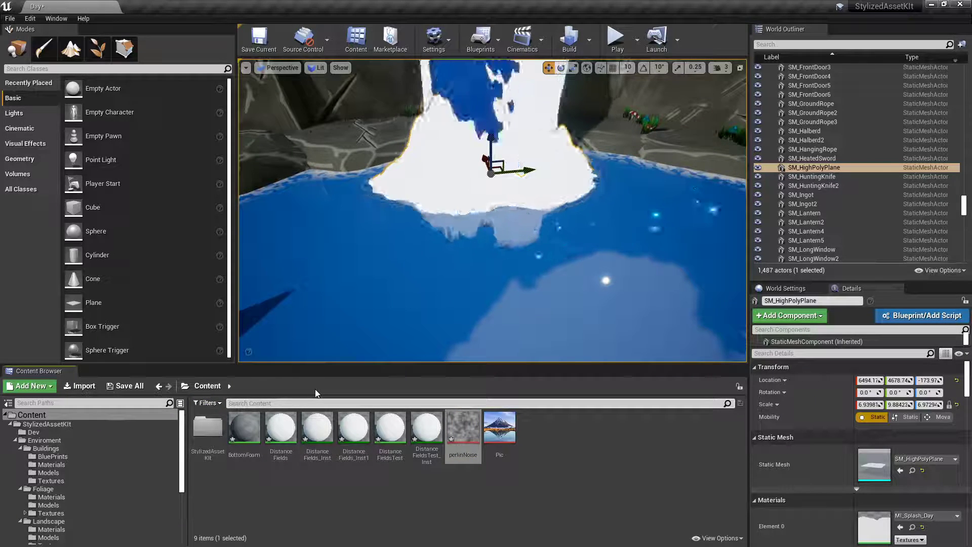
text(plane)
drag(208, 427, 308, 284)
right_drag(531, 215, 499, 217)
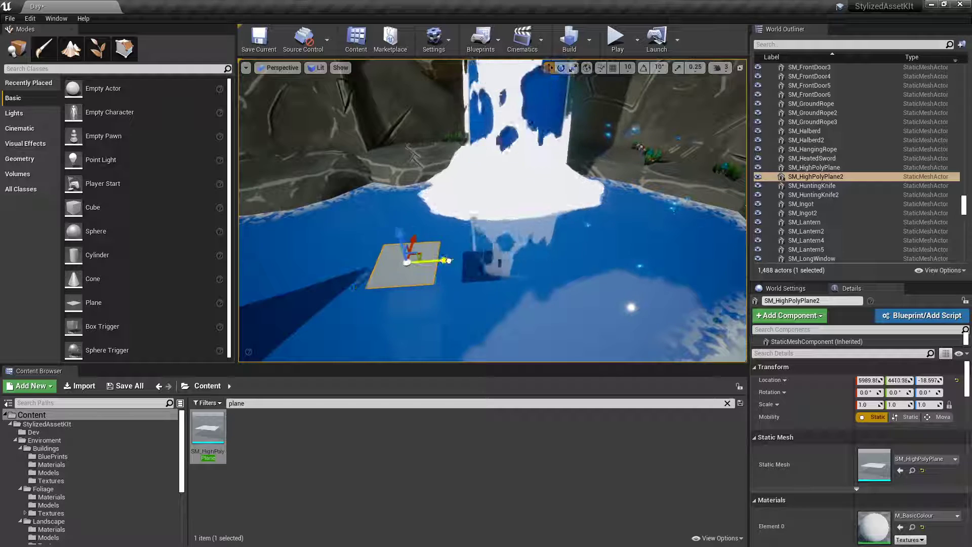
drag(447, 260, 561, 217)
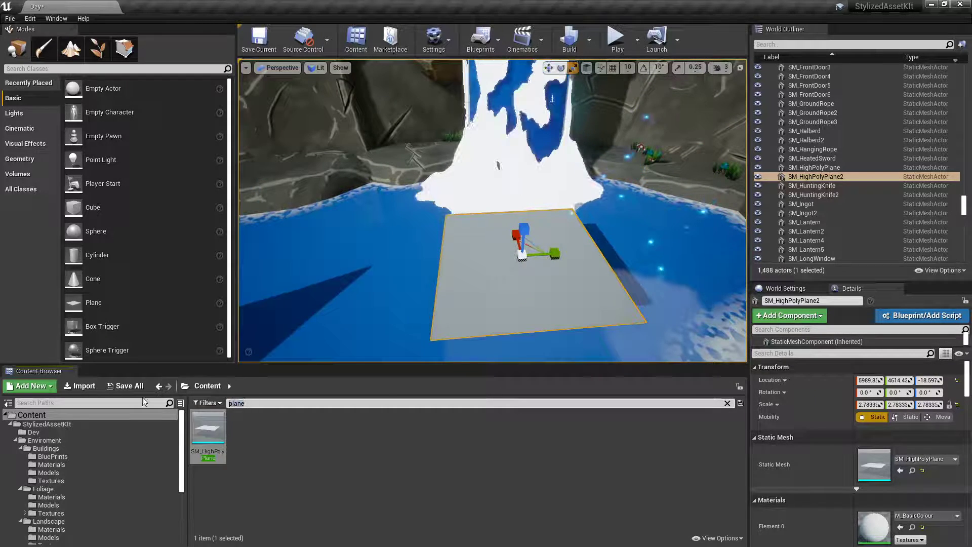
- Clear the content search and assign the BottomFoam material to the new plane
click(392, 480)
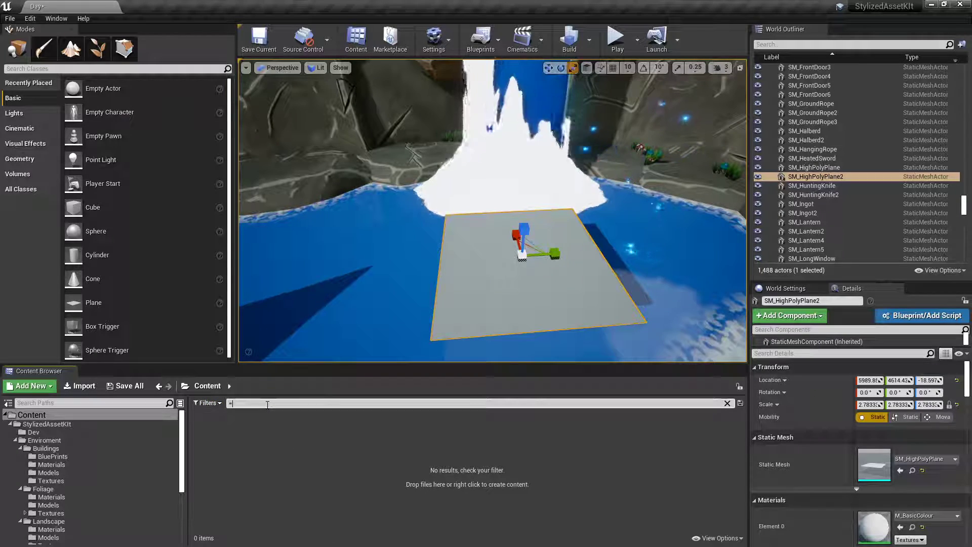
key(BackSpace)
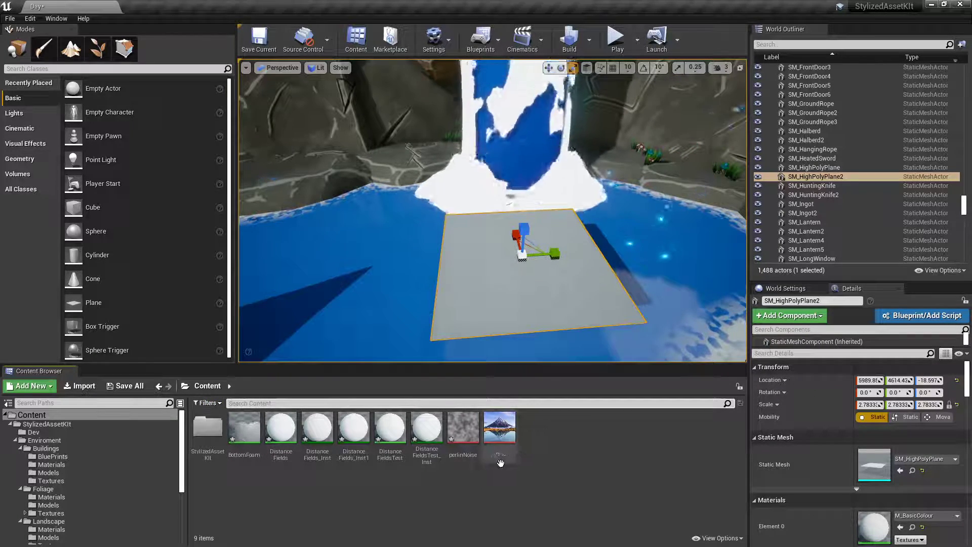
drag(300, 400, 503, 293)
key(Escape)
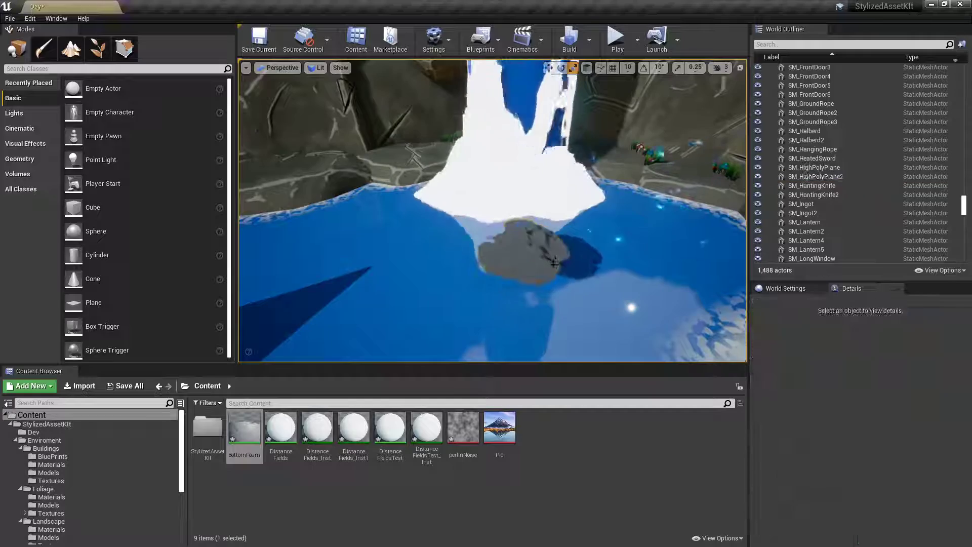
- Scale the new foam plane uniformly to about 4.74
key(w)
right_drag(503, 293, 506, 329)
right_drag(607, 156, 607, 159)
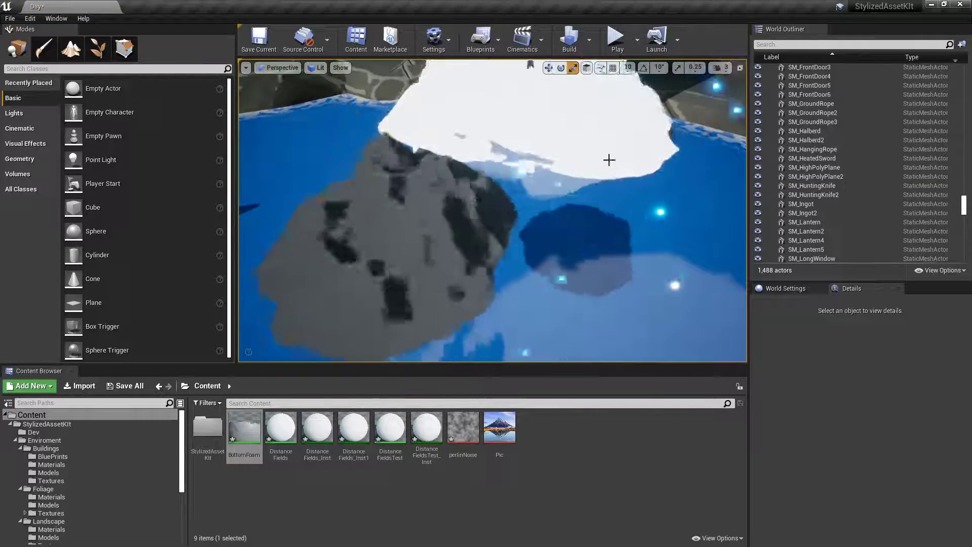
click(420, 228)
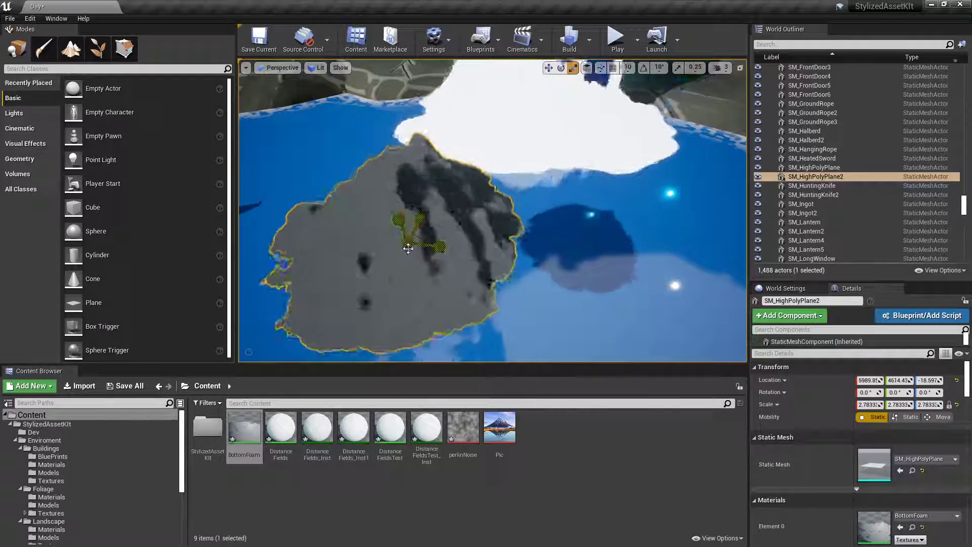
drag(409, 245, 435, 223)
right_drag(435, 223, 418, 259)
key(s)
key(Escape)
click(418, 264)
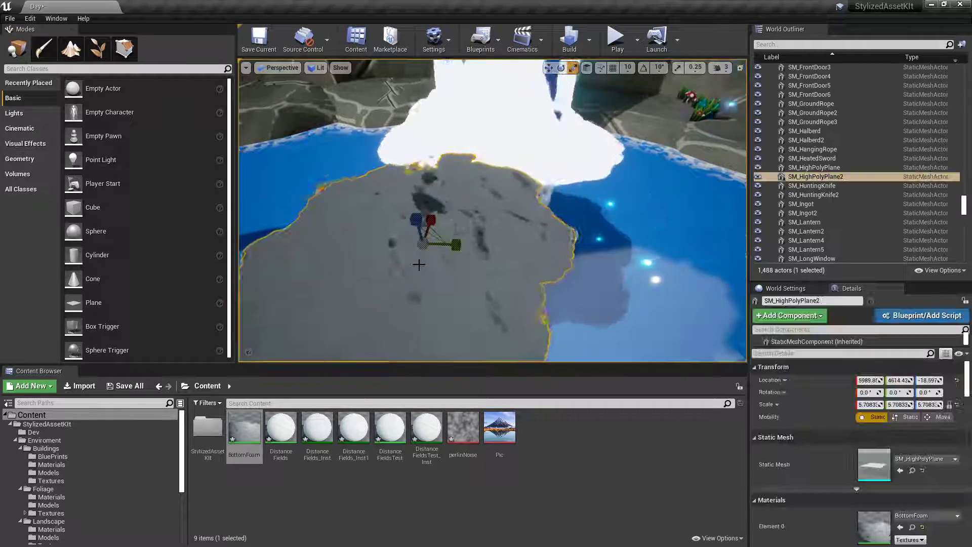
drag(423, 245, 408, 253)
- Open the foam plane's BottomFoam material and set its Shading Model to Unlit
key(Escape)
right_drag(442, 237, 442, 236)
key(s)
right_drag(538, 196, 556, 224)
key(s)
key(w)
click(524, 304)
double_click(876, 513)
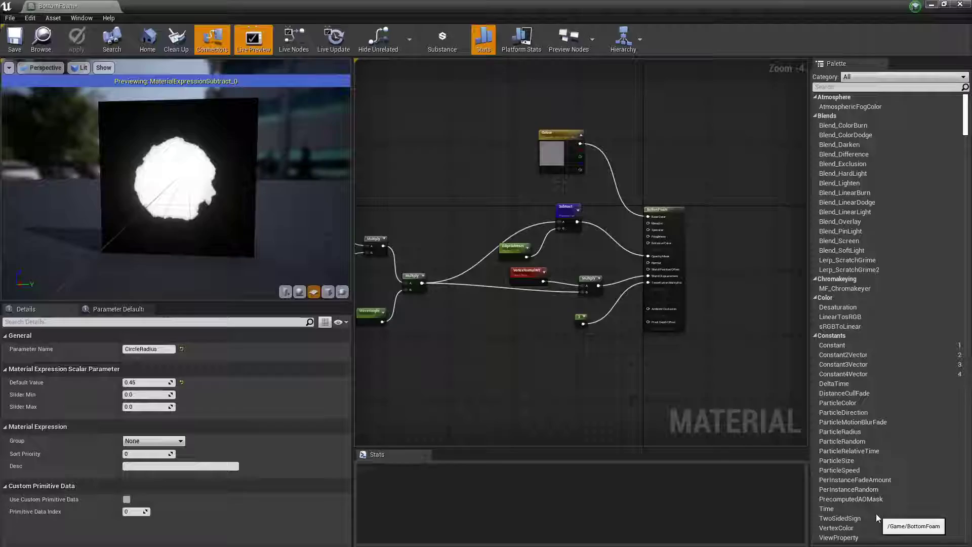
click(670, 213)
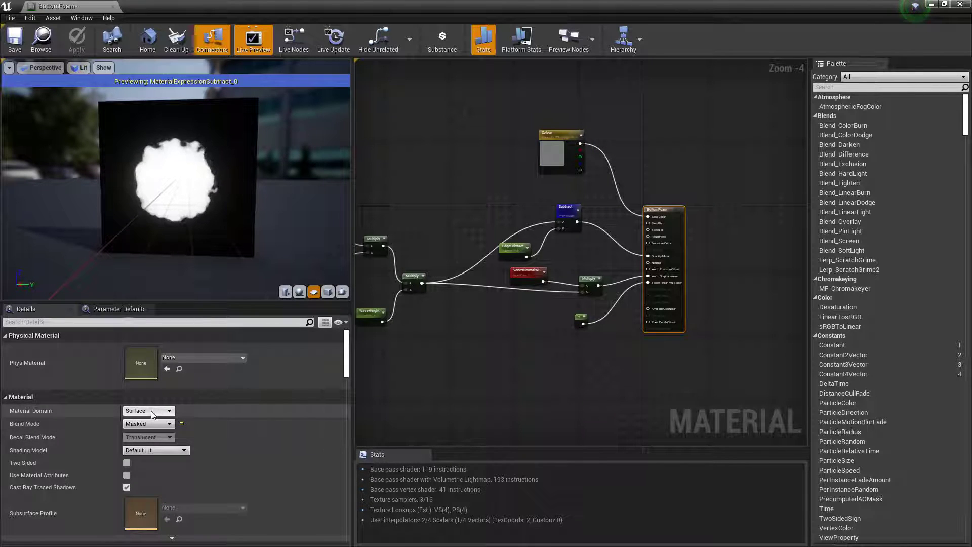
click(147, 419)
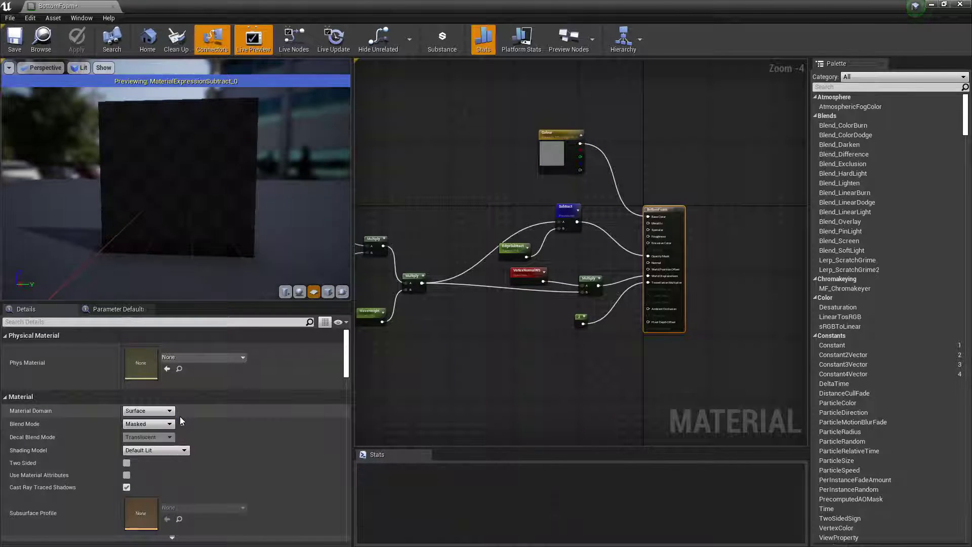
click(155, 450)
click(148, 458)
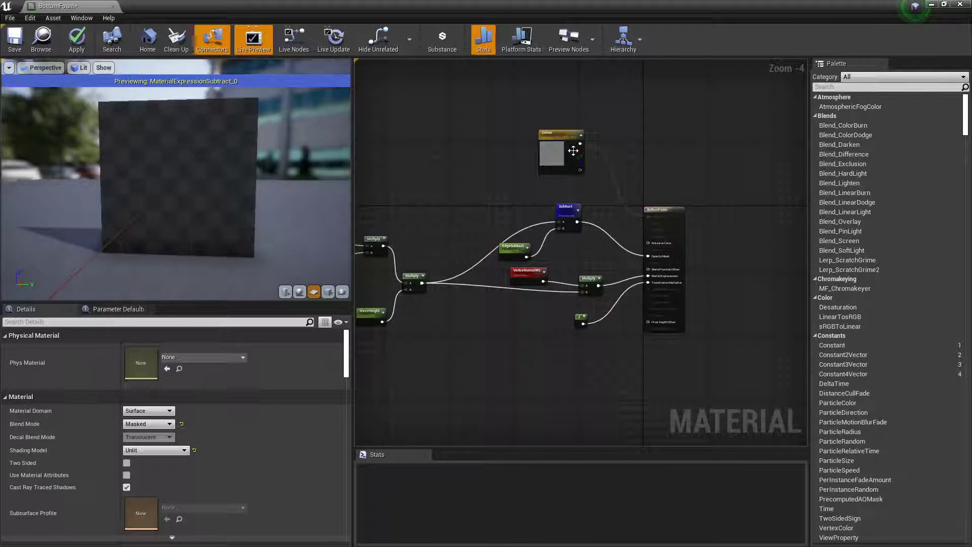
- Connect the Colour parameter to the material's Emissive Color and apply the changes
drag(579, 143, 648, 244)
scroll(651, 239, up, 5)
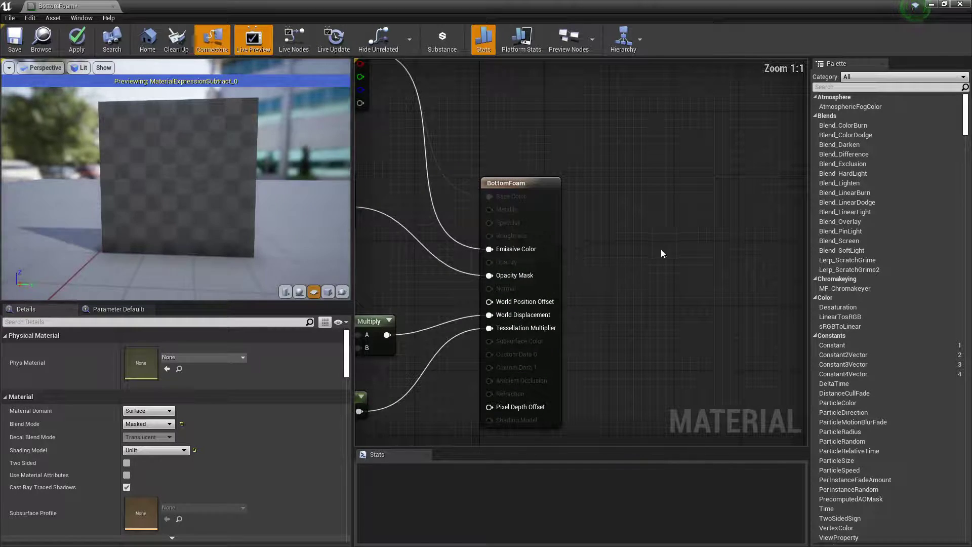
click(73, 46)
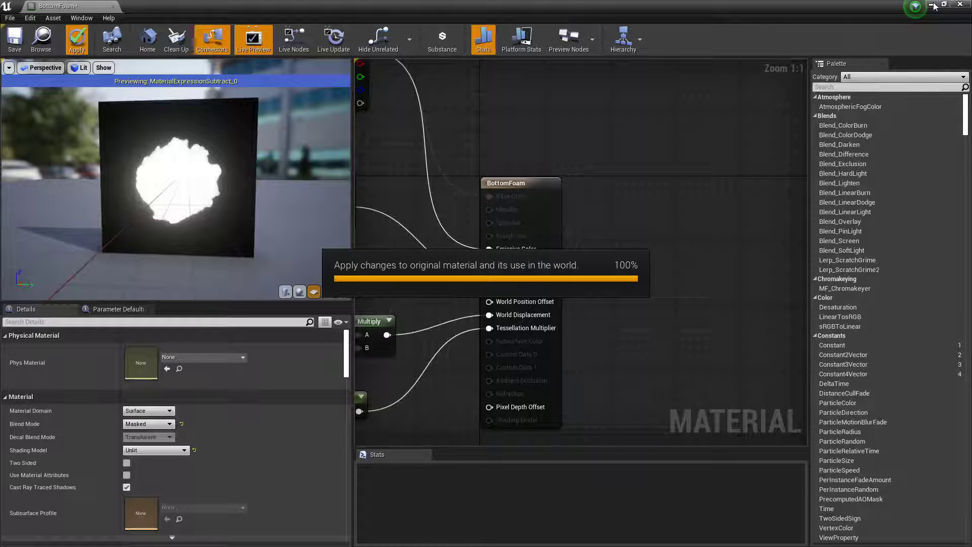
- Back in the level, scale the foam plane to about 6.06 and lower it to a height of about -124
click(931, 5)
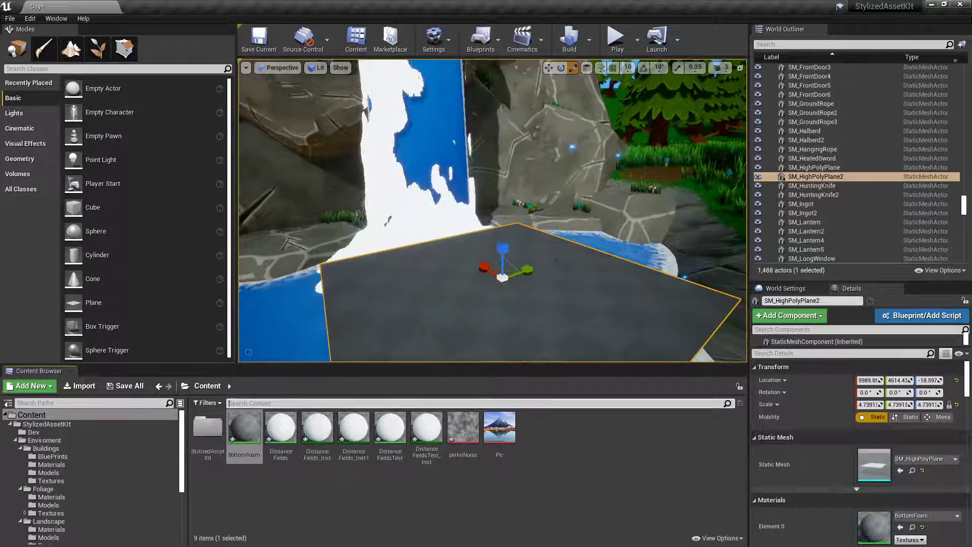
right_drag(542, 237, 542, 303)
key(Escape)
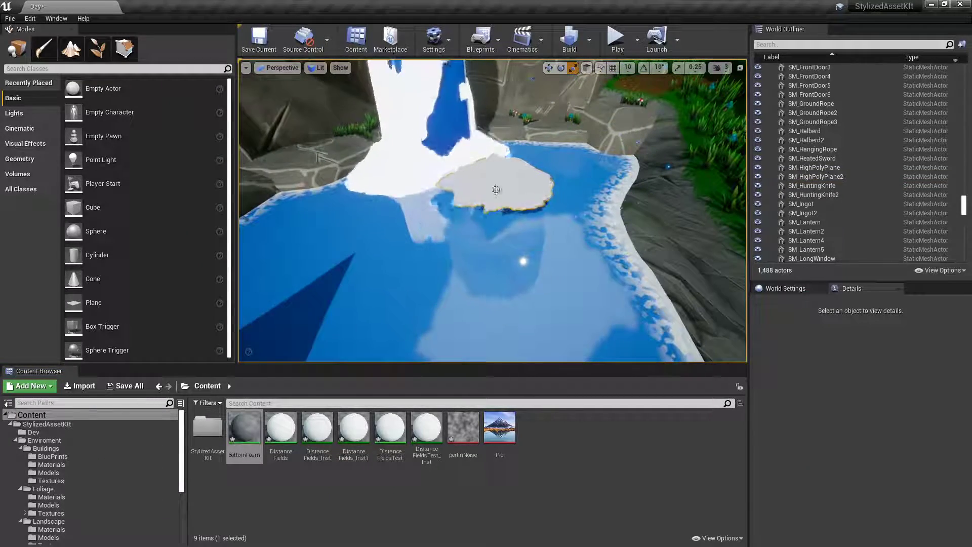
click(495, 189)
right_drag(495, 189, 488, 223)
key(e)
key(r)
key(w)
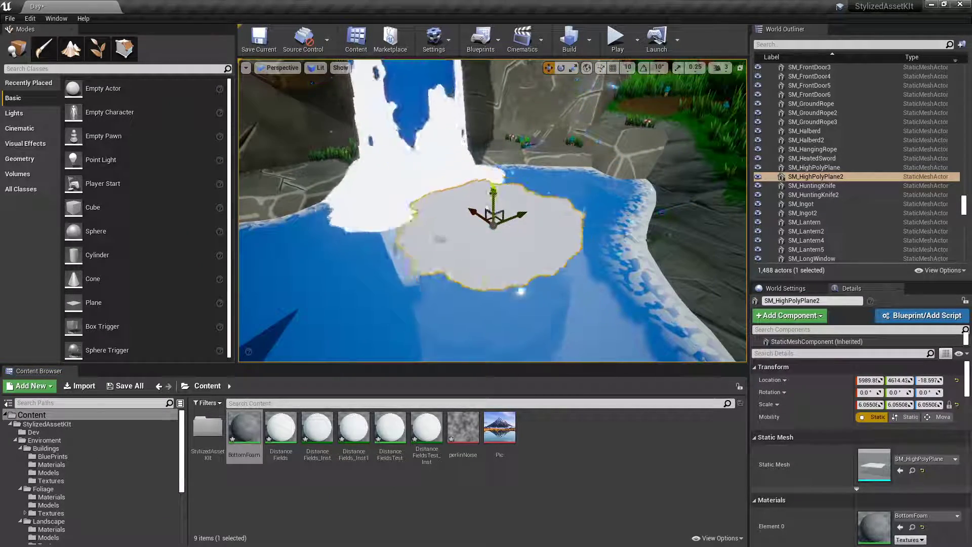
drag(493, 193, 493, 232)
- Delete the original splash plane at the foot of the waterfall
click(441, 205)
key(Delete)
- Move the foam plane to the waterfall's base, lower it to about -176, and scale it uniformly to about 11.4
click(487, 272)
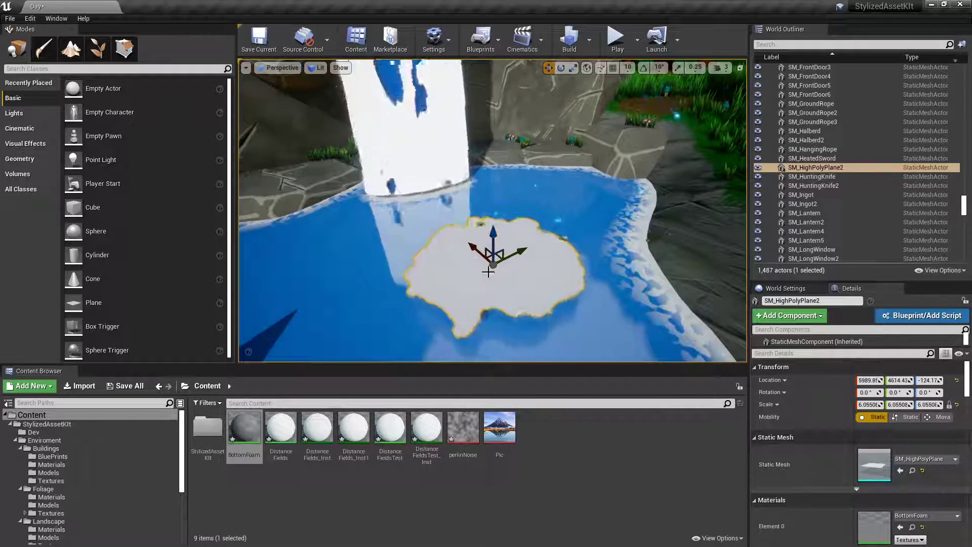
right_drag(488, 273, 475, 253)
drag(497, 227, 350, 166)
key(e)
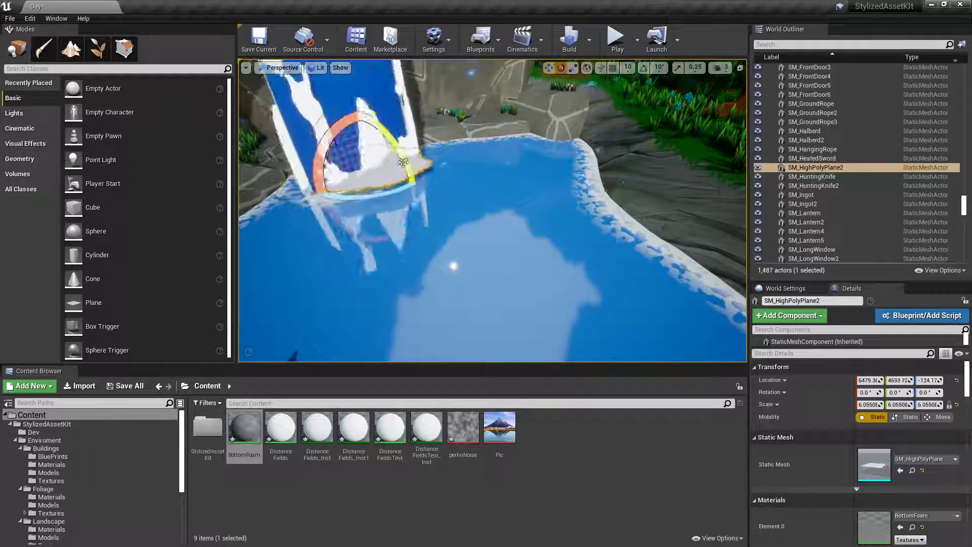
key(w)
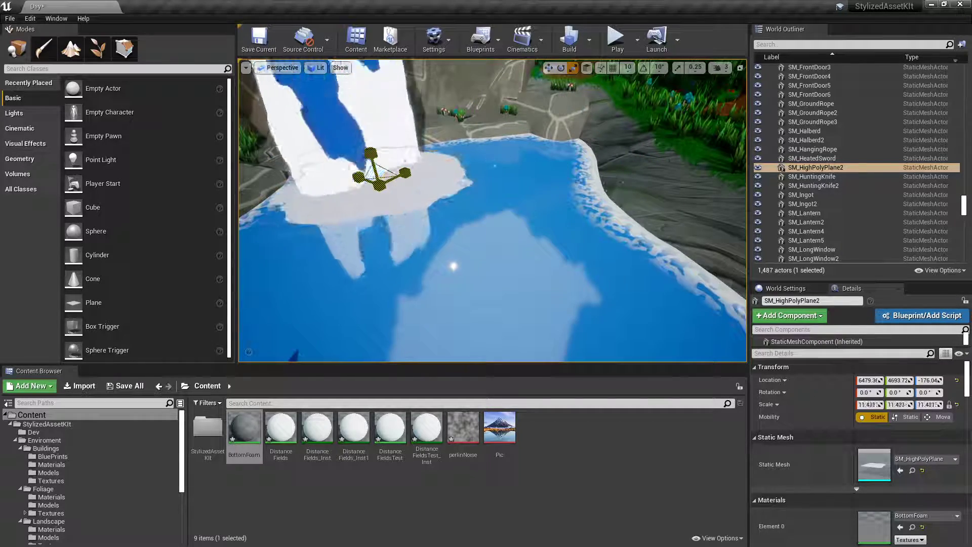
- Scale the foam plane at the waterfall's base uniformly down to about 10.6
key(Escape)
right_drag(492, 210, 504, 190)
key(s)
click(509, 204)
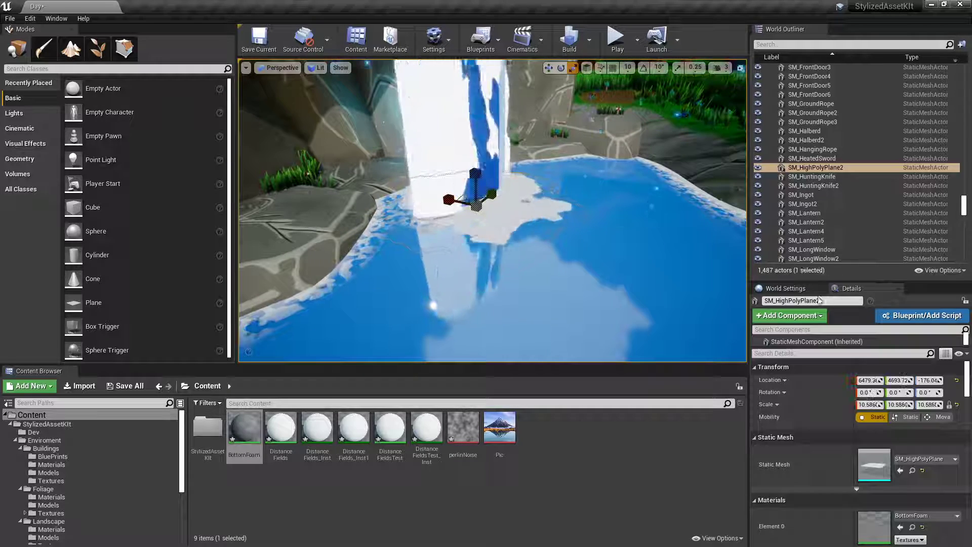
- Find the foam plane's bounds properties and set its Bounds Scale to 5
text(bound)
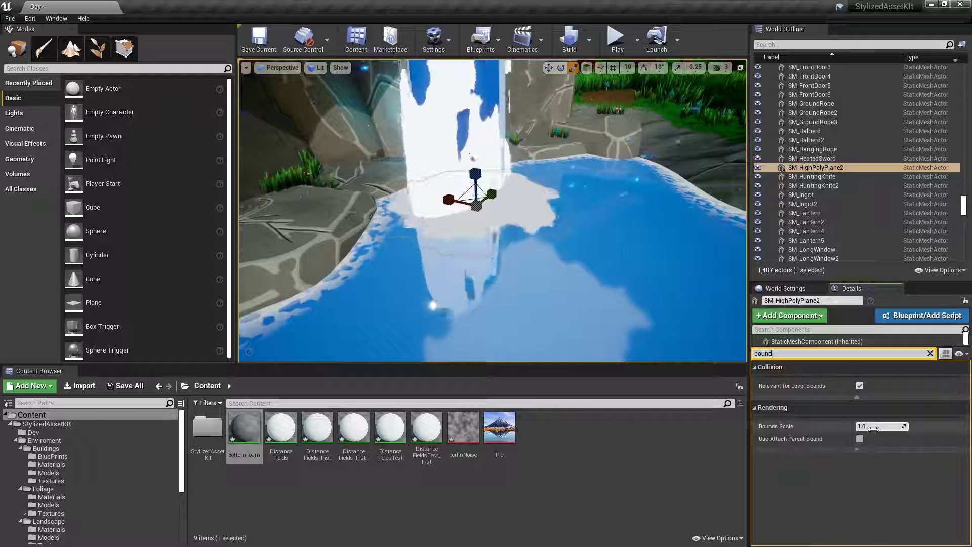
key(Escape)
right_drag(439, 278, 444, 244)
click(444, 243)
key(w)
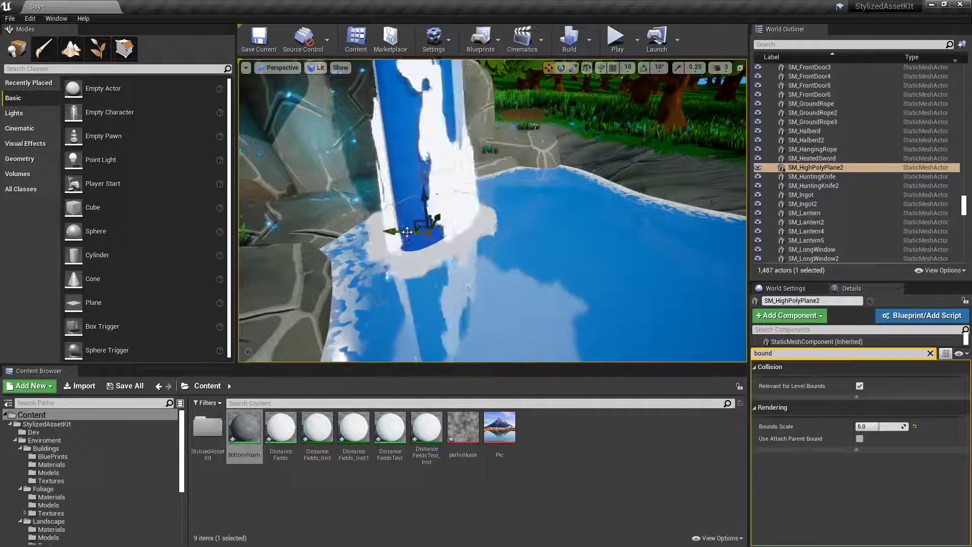
right_drag(515, 192, 602, 199)
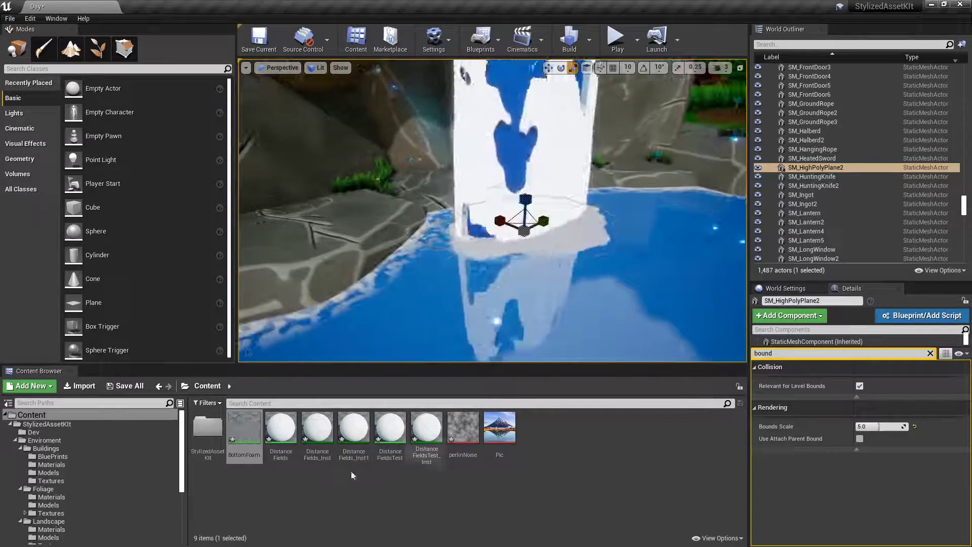
- Create a material instance of BottomFoam and apply it to the foam plane in the level
right_click(247, 431)
click(291, 191)
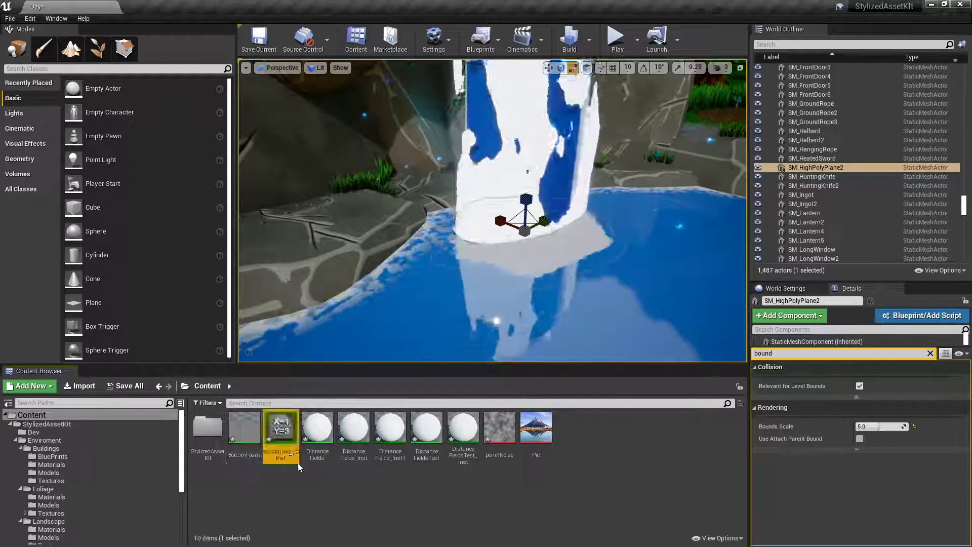
drag(281, 431, 516, 260)
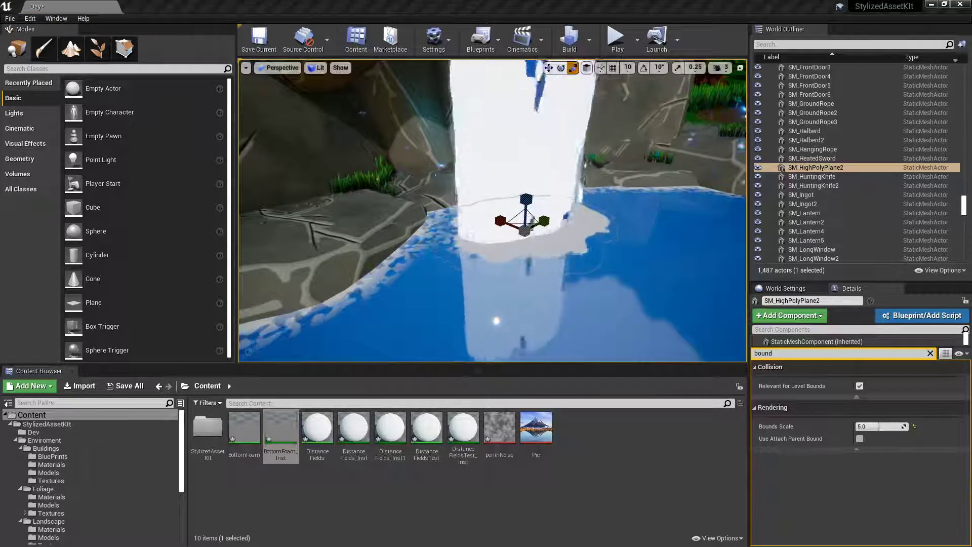
- In the BottomFoam instance, override the Colour parameter and set it to pure white with value 1.0
drag(971, 76, 800, 50)
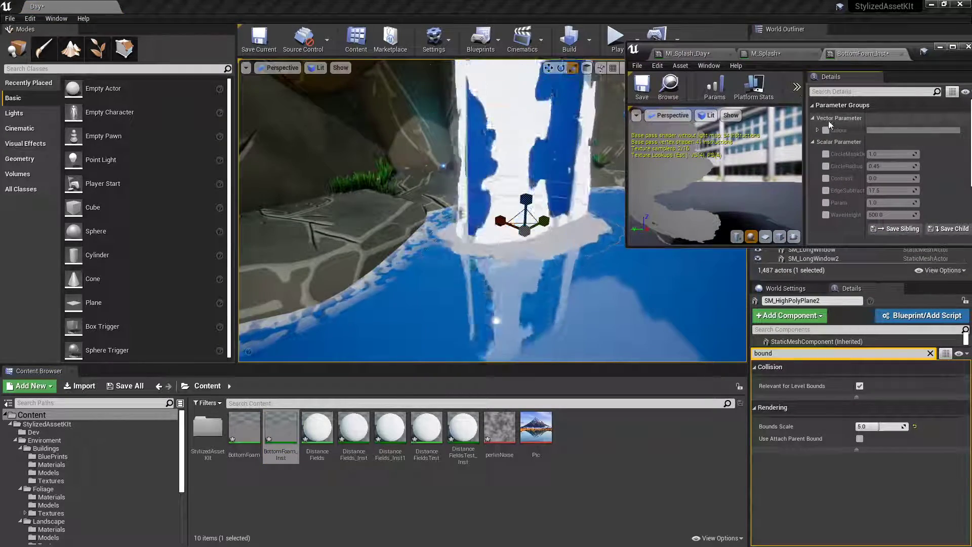
click(826, 130)
click(878, 130)
drag(809, 178, 814, 159)
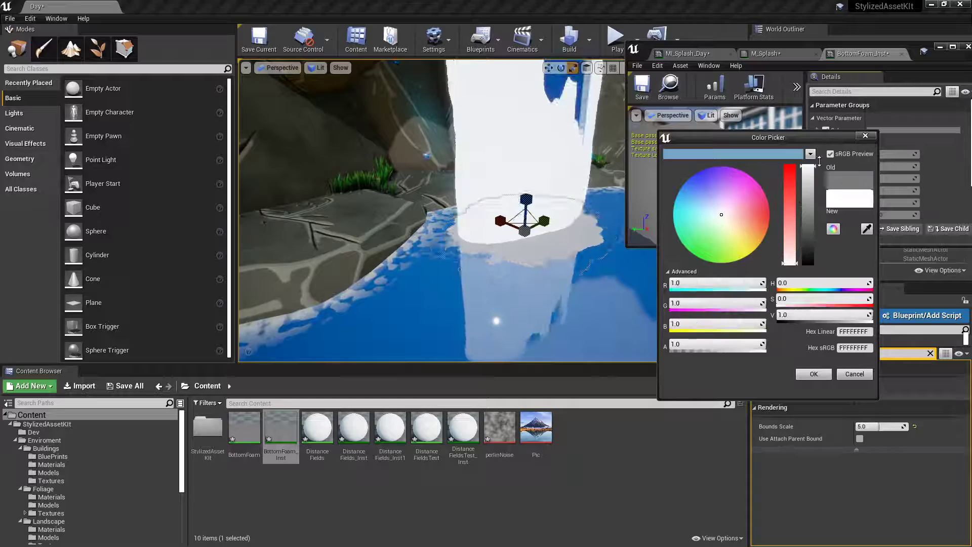
right_drag(644, 345, 655, 329)
key(w)
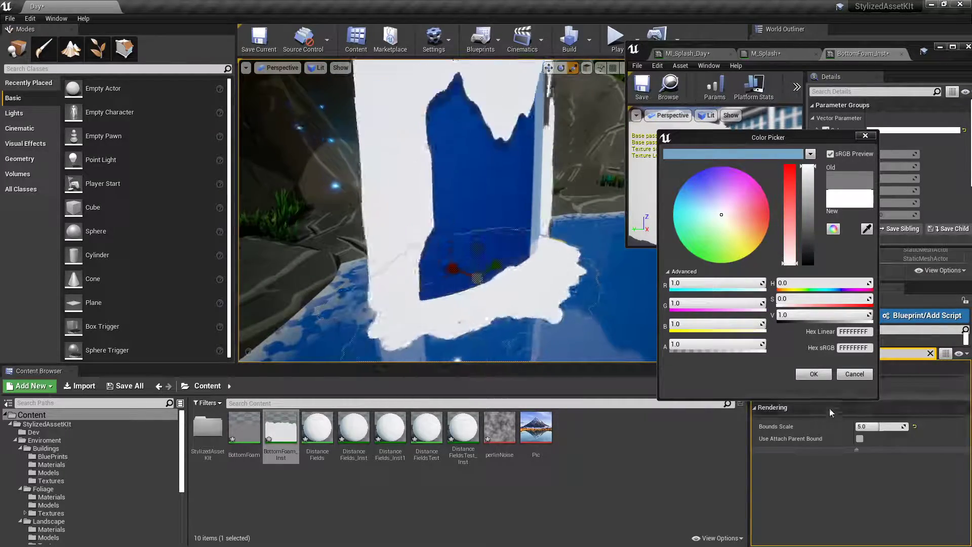
click(818, 374)
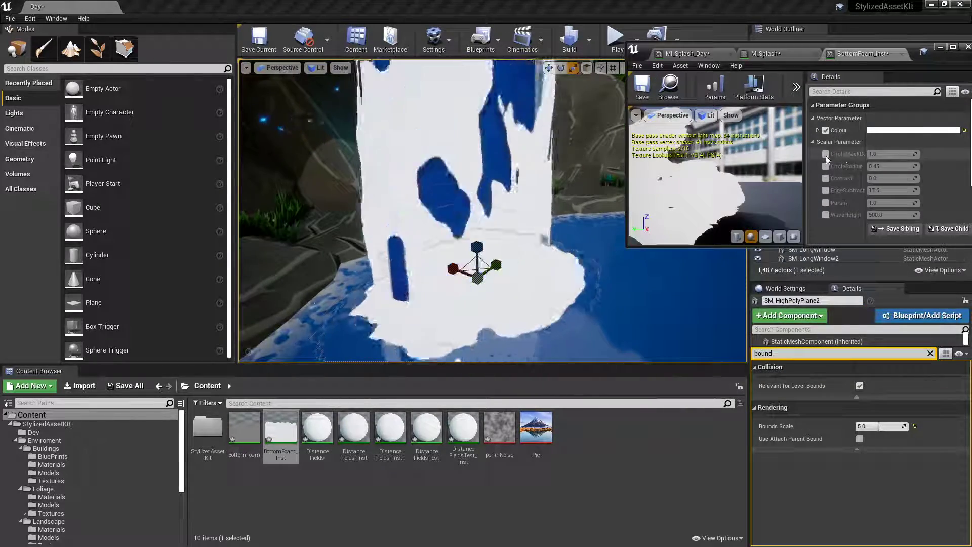
- Override the instance's WaveHeight with about 1321 and its Contrast with 0.15
click(826, 214)
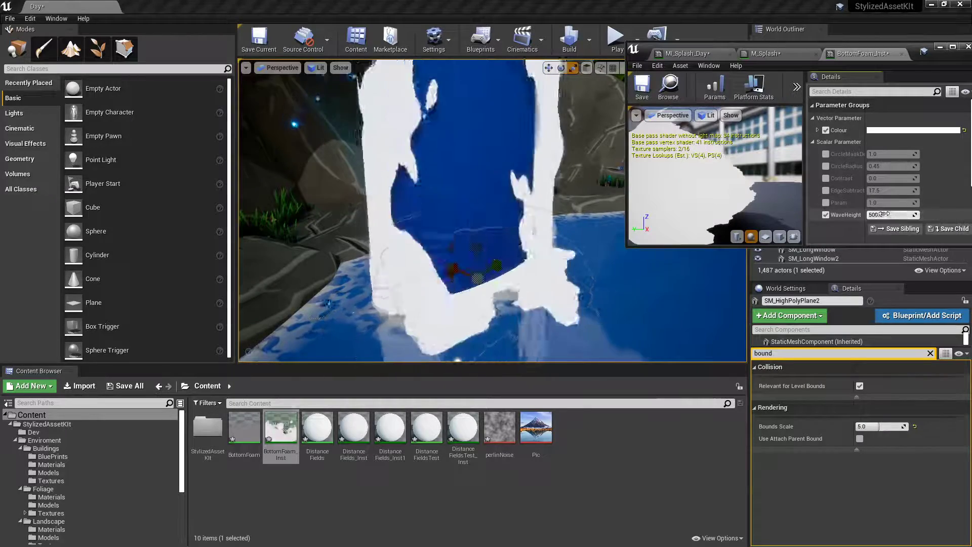
drag(890, 215, 931, 215)
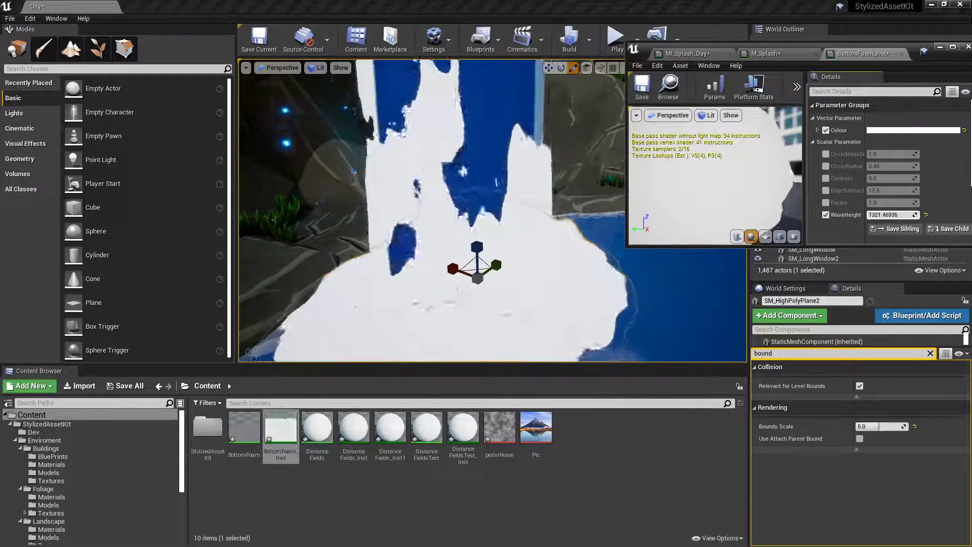
click(825, 178)
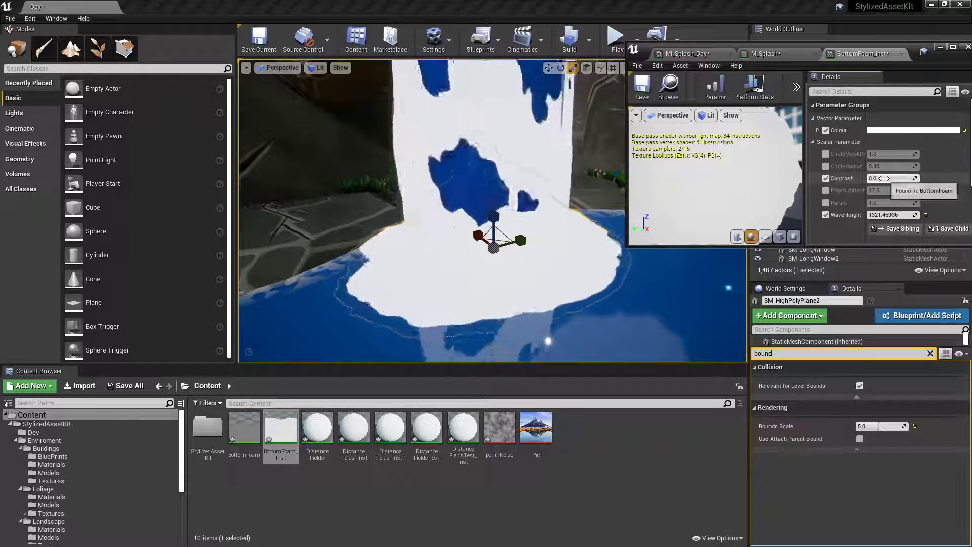
drag(880, 178, 891, 176)
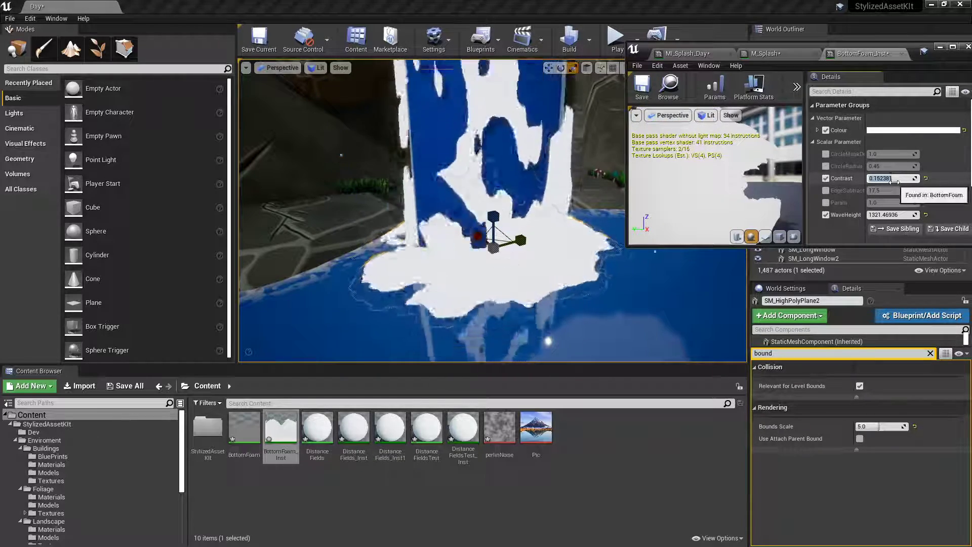
text(0.1)
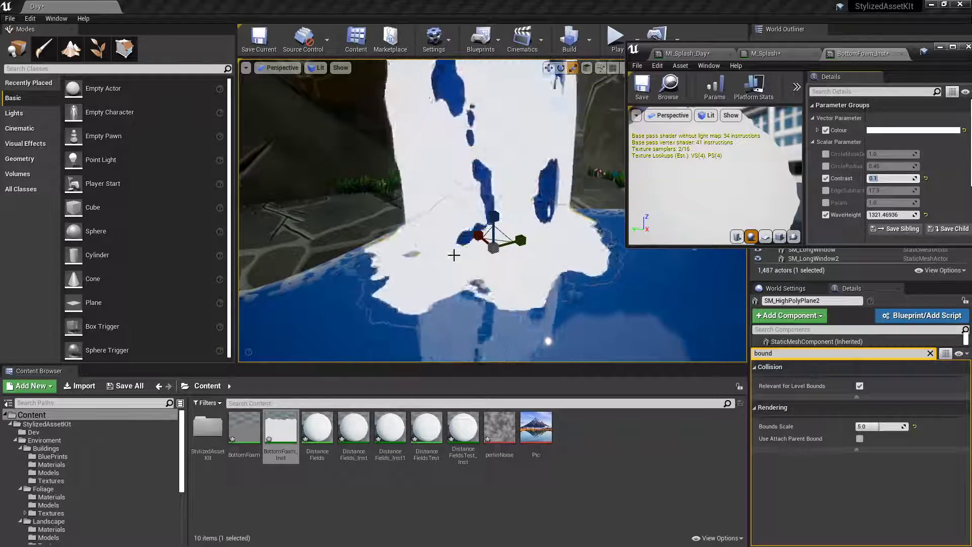
text(5)
key(Return)
right_drag(481, 258, 481, 283)
key(Escape)
click(473, 271)
key(w)
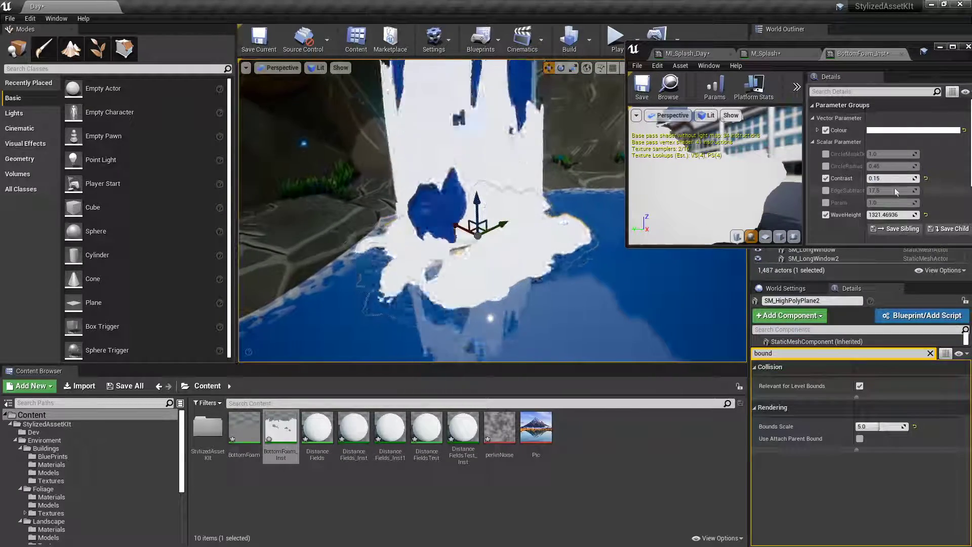
- Set WaveHeight to 2000, then override Param and lower it to about 0.79
click(886, 216)
text(2000)
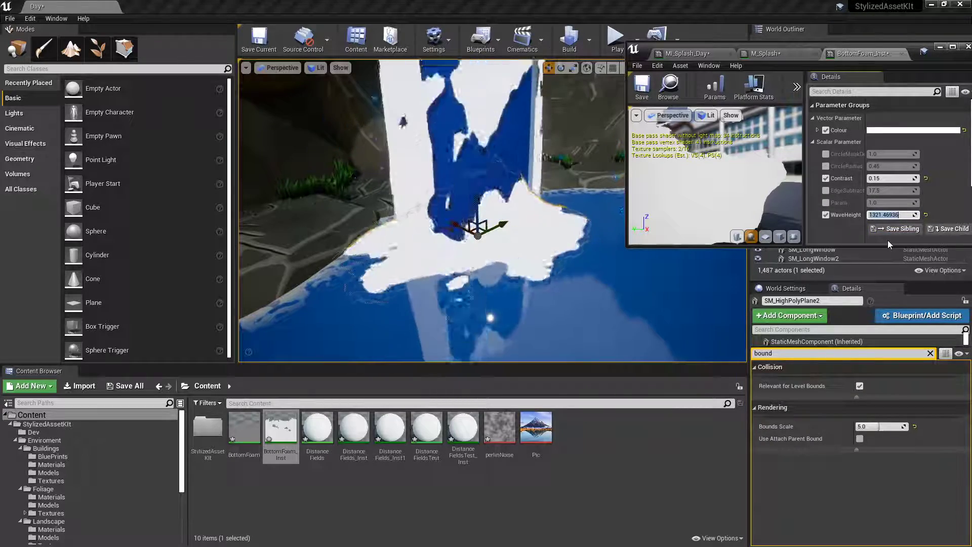
key(Return)
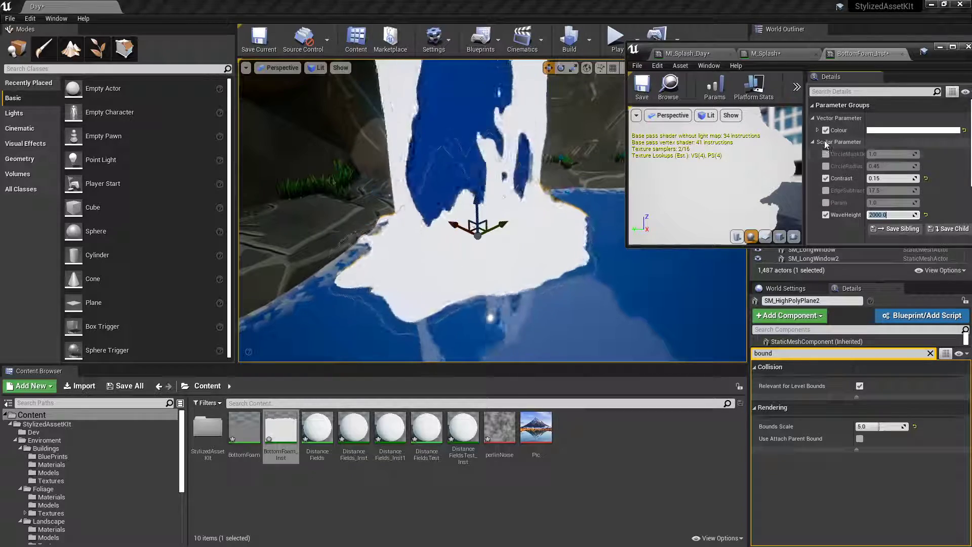
click(826, 202)
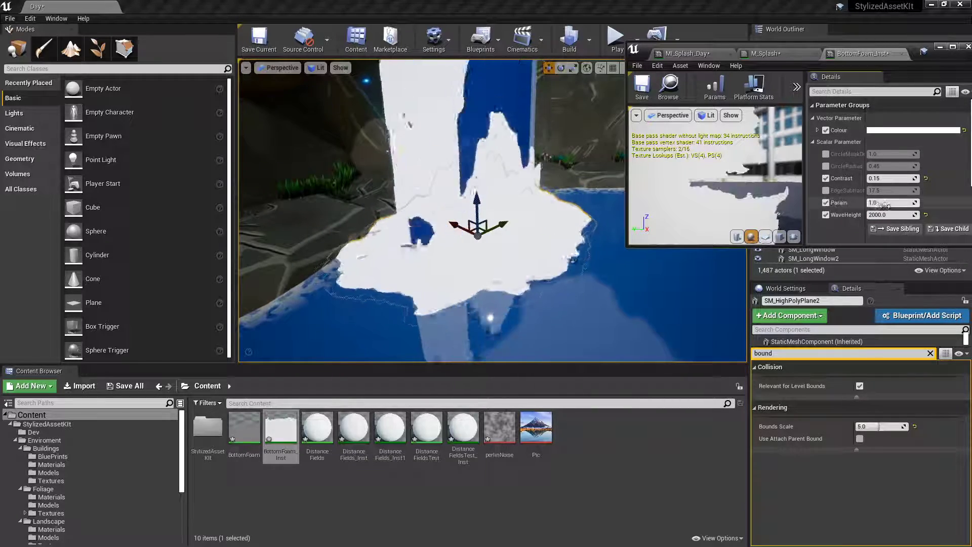
drag(889, 202, 868, 202)
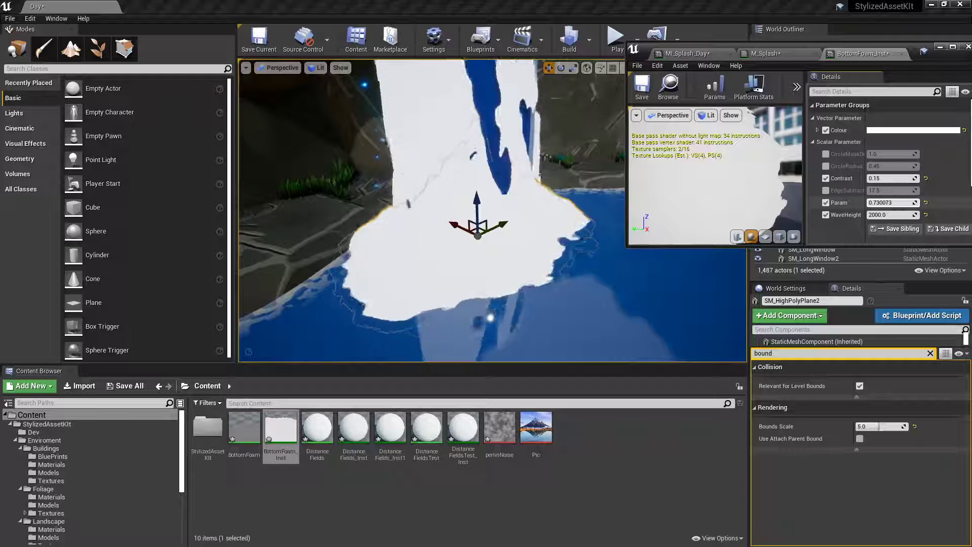
click(769, 54)
drag(785, 46, 597, 1)
right_drag(450, 215, 542, 210)
scroll(483, 235, down, 8)
scroll(486, 238, up, 11)
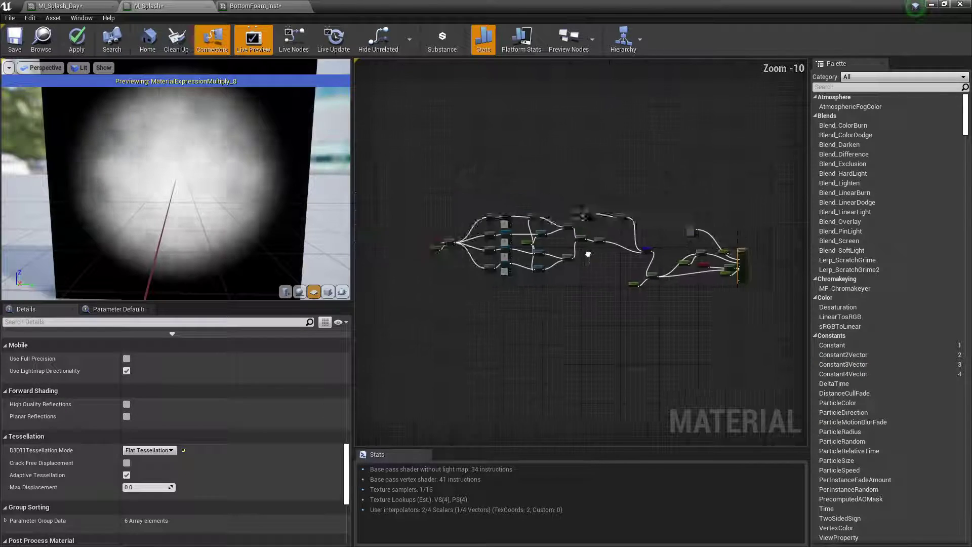
click(76, 6)
click(930, 4)
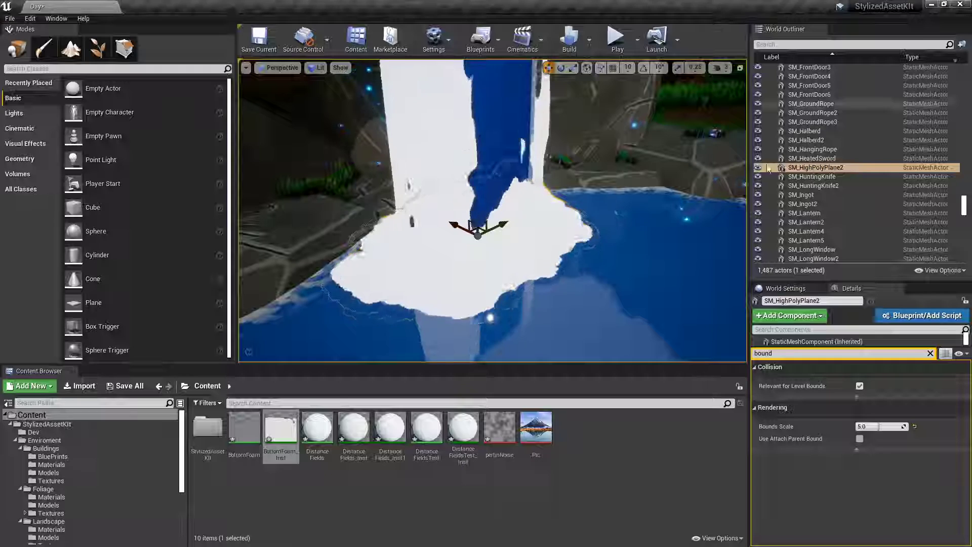
- In the BottomFoam material graph, rename the Param scalar parameter to Scale, apply the change, and return to the level
double_click(253, 438)
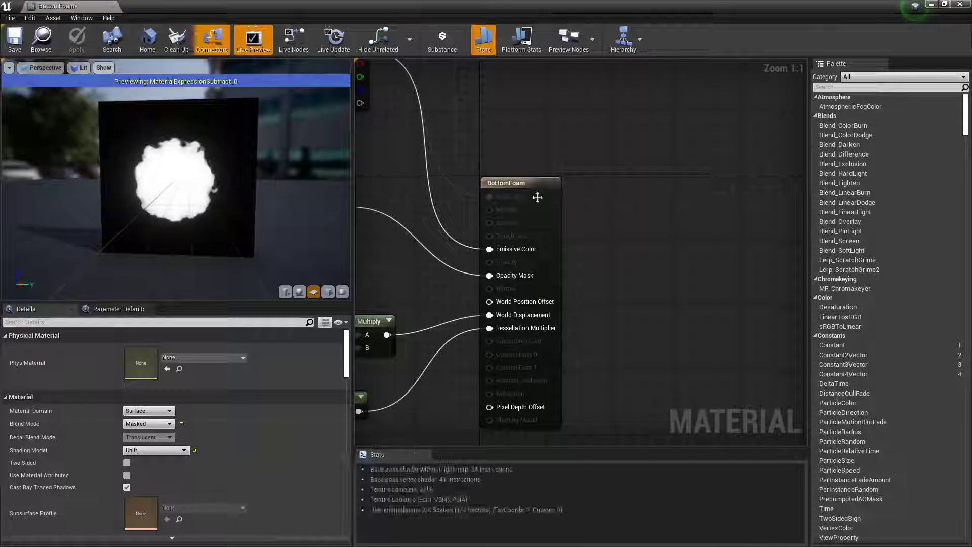
scroll(488, 238, down, 6)
scroll(491, 242, up, 6)
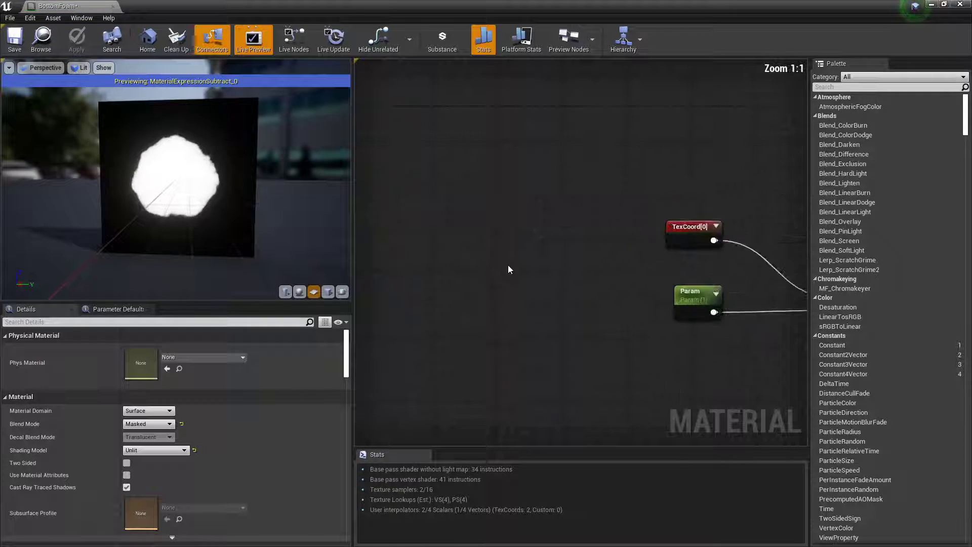
click(648, 301)
click(152, 349)
text(Sca)
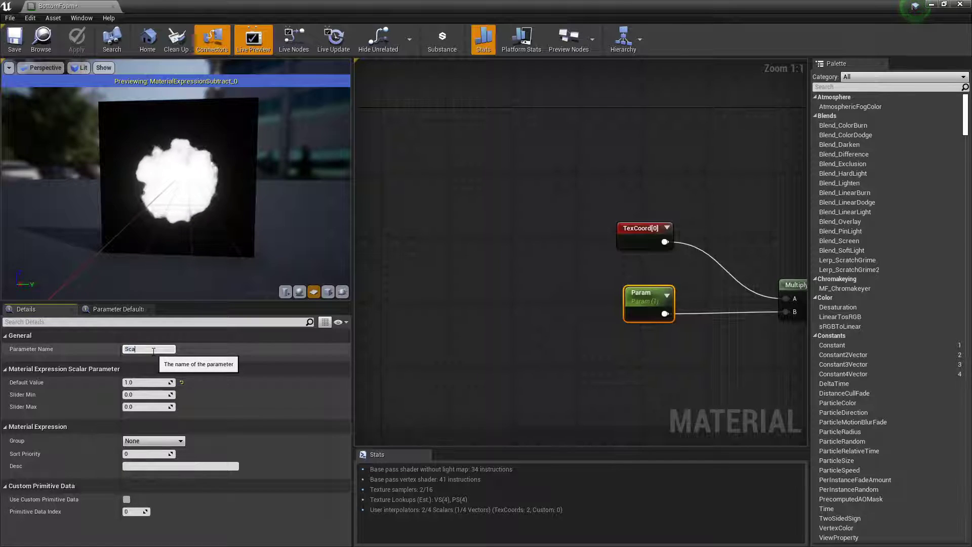
text(le)
key(Return)
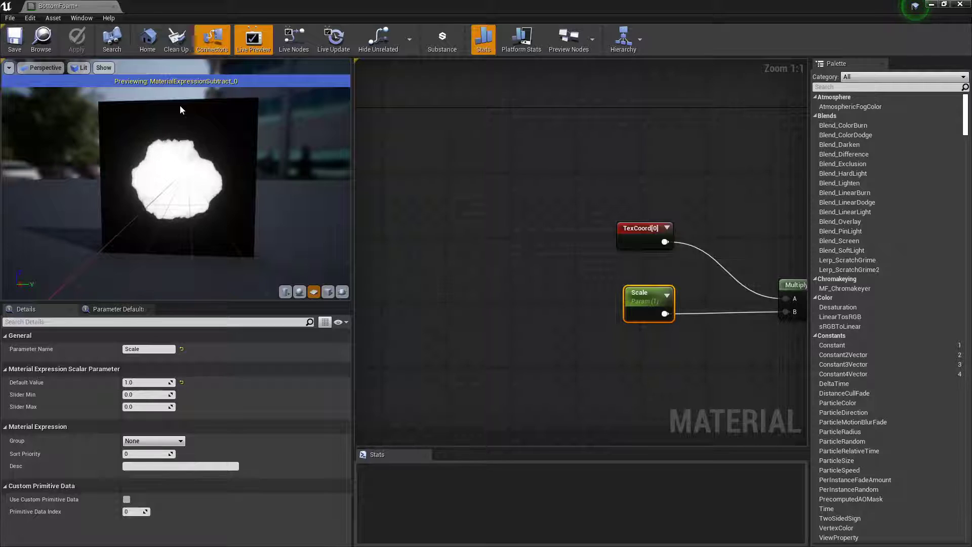
click(932, 5)
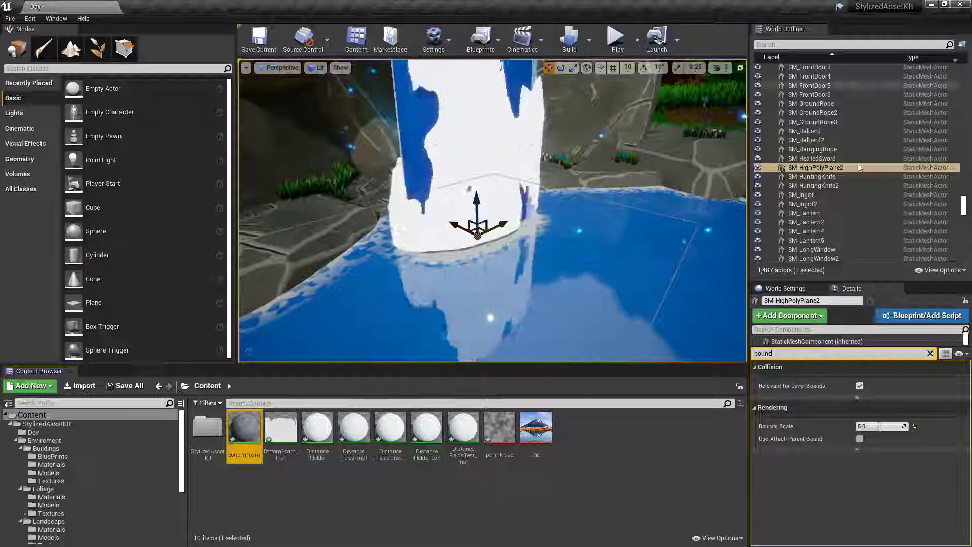
- Examine the foam splash at the waterfall's base from several angles
right_drag(529, 246, 407, 266)
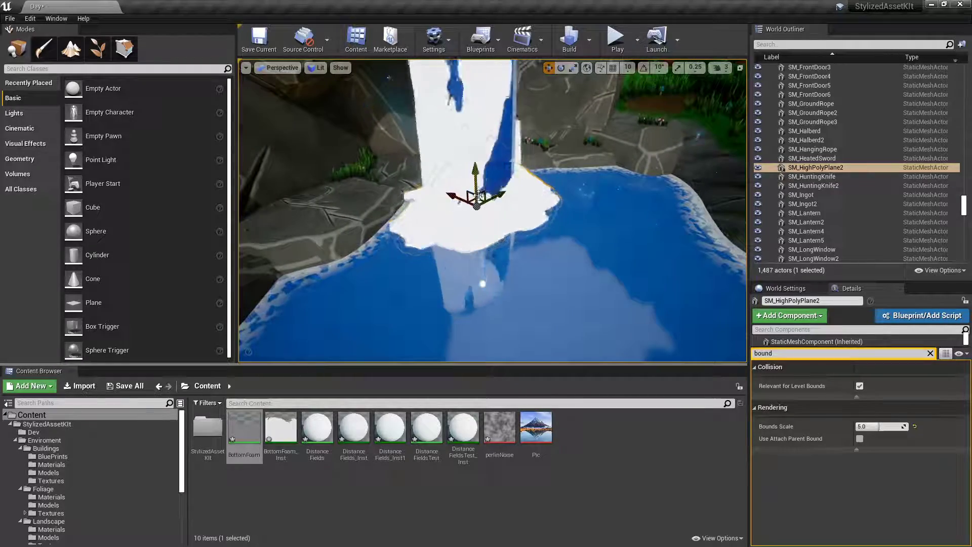
click(486, 220)
click(544, 206)
key(Escape)
right_drag(545, 206, 458, 200)
drag(504, 173, 568, 241)
click(592, 251)
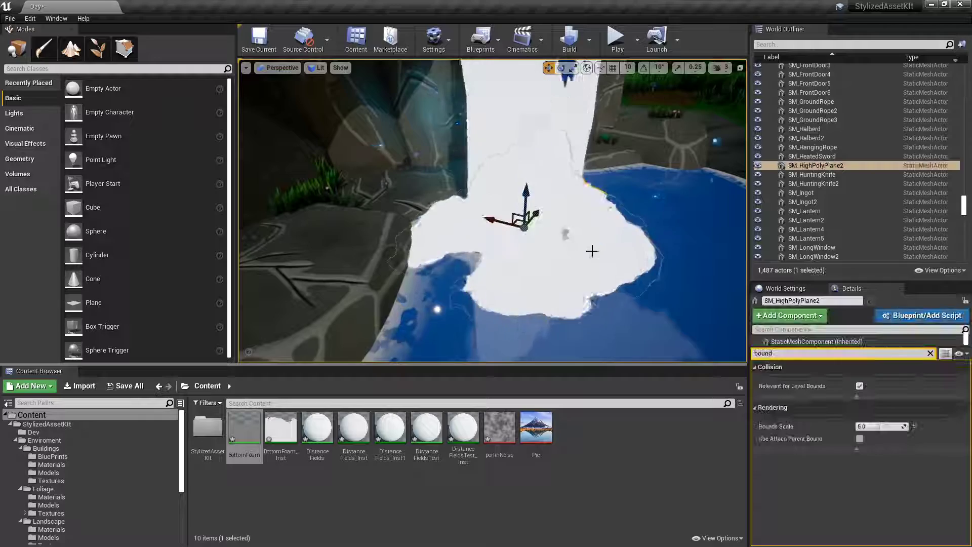
key(Escape)
right_drag(538, 223, 465, 208)
click(506, 268)
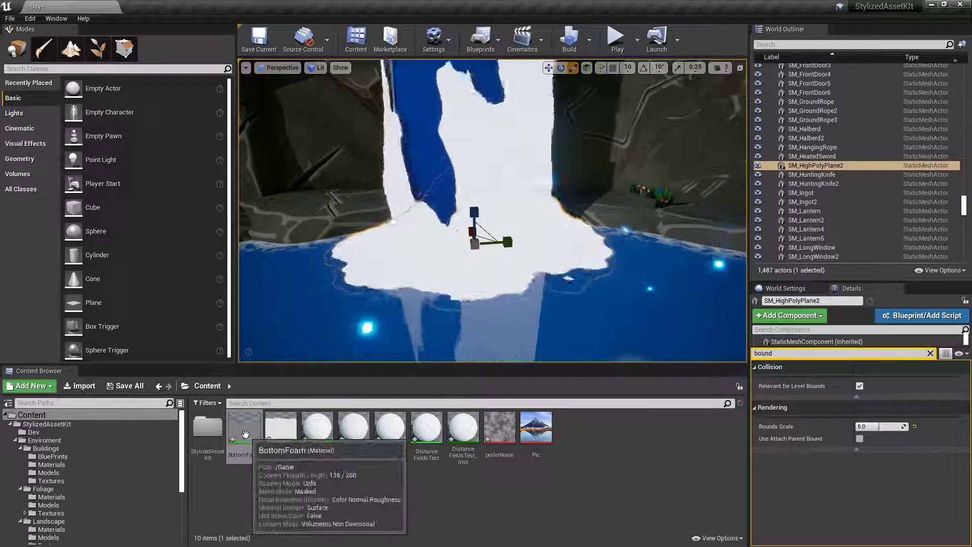
- Reopen the BottomFoam instance, raise WaveHeight to about 2683 and increase Contrast to about 0.19
double_click(280, 429)
drag(671, 23, 779, 50)
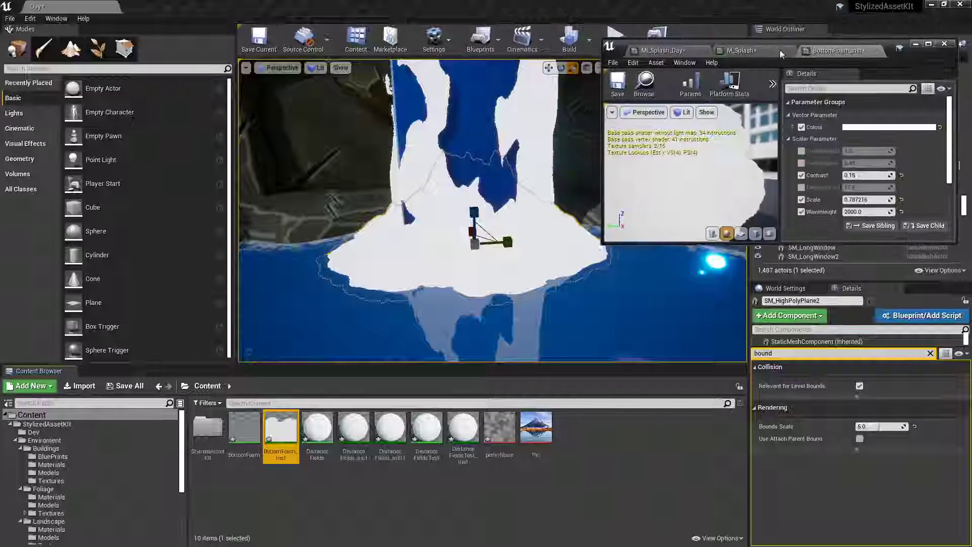
drag(854, 212, 859, 212)
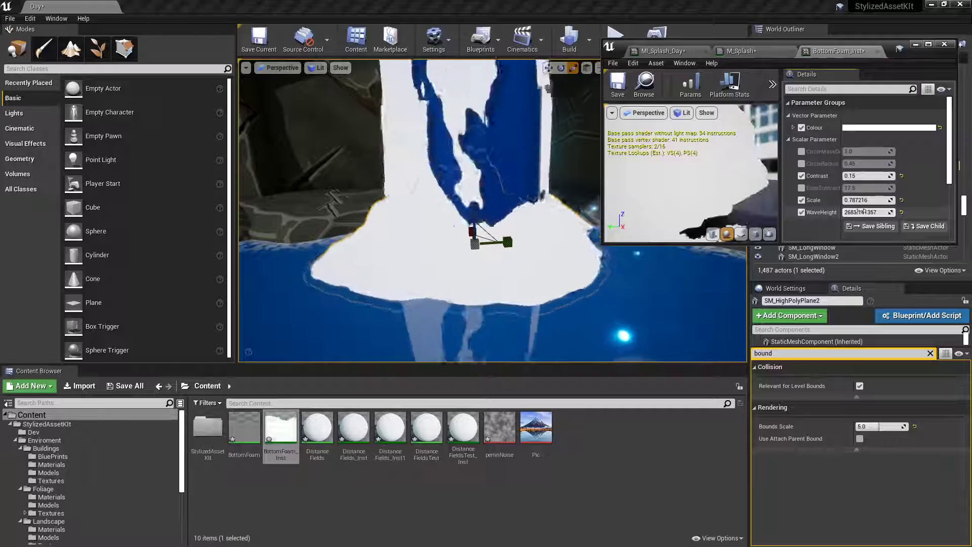
drag(858, 175, 867, 176)
key(w)
right_drag(504, 215, 515, 253)
key(Escape)
click(558, 278)
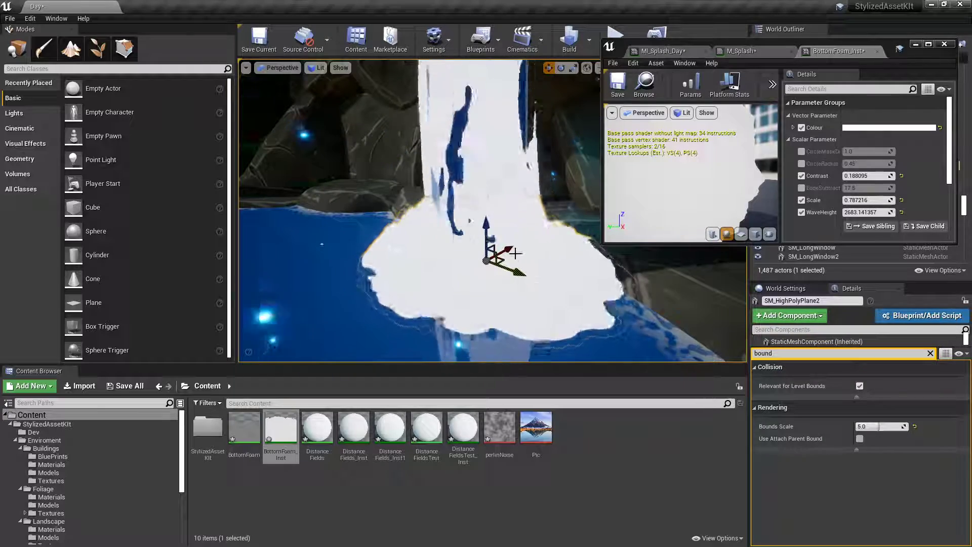
- Override the foam instance's CircleRadius and raise it to about 1.21
click(801, 164)
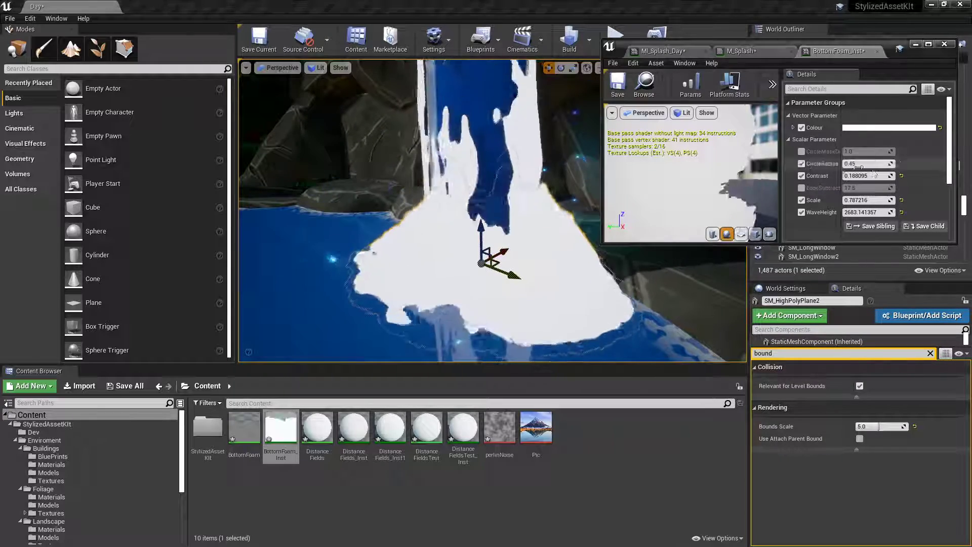
drag(861, 163, 883, 164)
right_drag(552, 243, 554, 283)
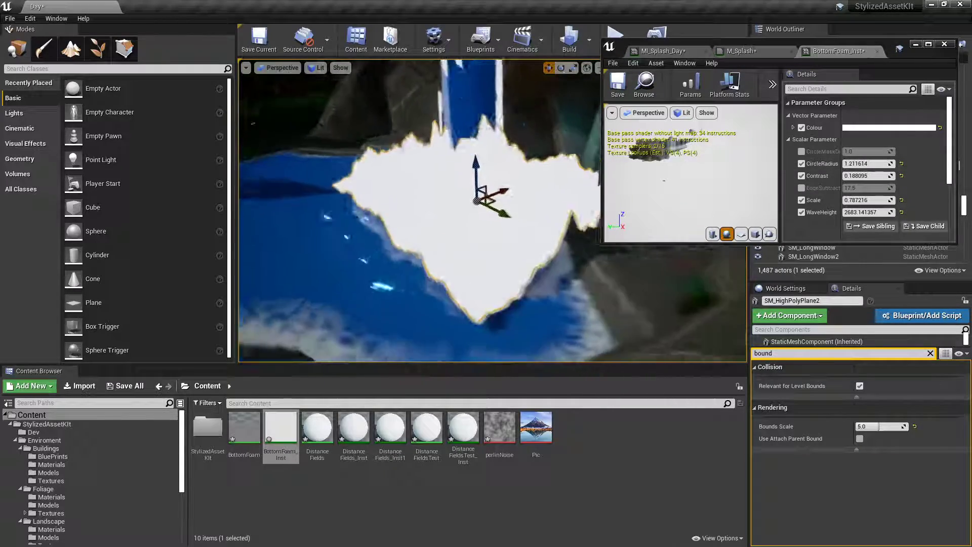
- Lower the foam instance's CircleRadius to about 0.54 and view the splash from around the plane
right_drag(564, 196, 577, 205)
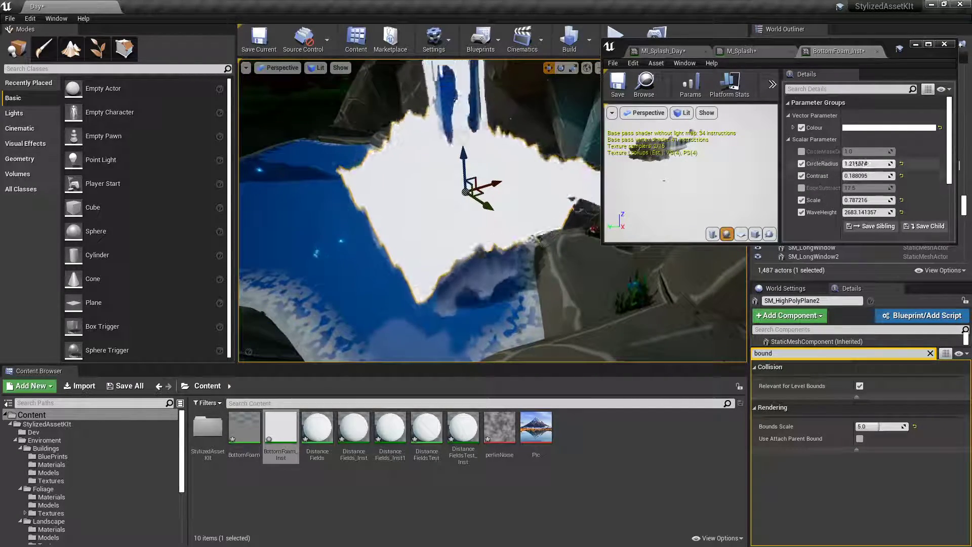
drag(866, 164, 847, 163)
mouse_move(517, 202)
right_down()
mouse_move(498, 191)
mouse_move(521, 213)
right_up()
key(Escape)
right_drag(590, 219, 427, 255)
click(486, 247)
key(r)
key(Escape)
click(436, 253)
key(w)
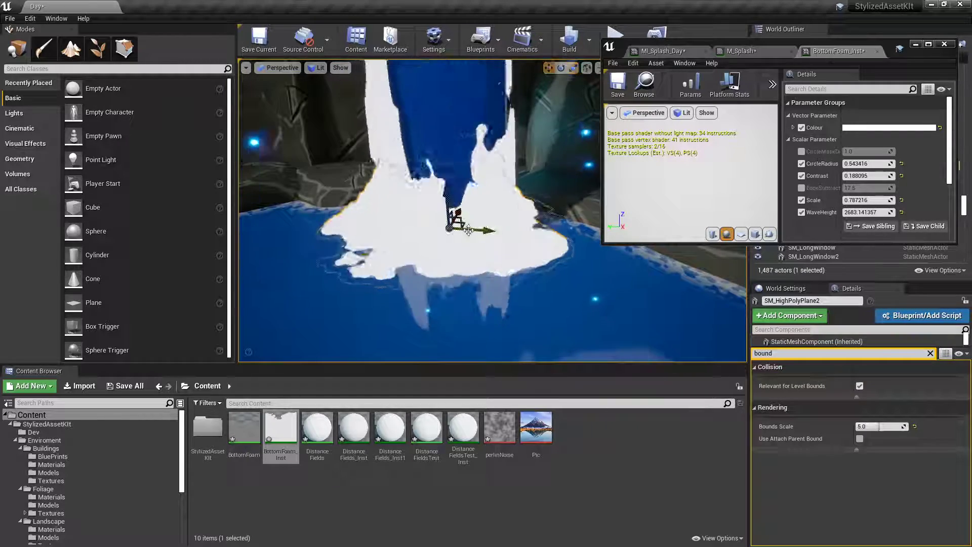
key(Escape)
scroll(481, 261, down, 1)
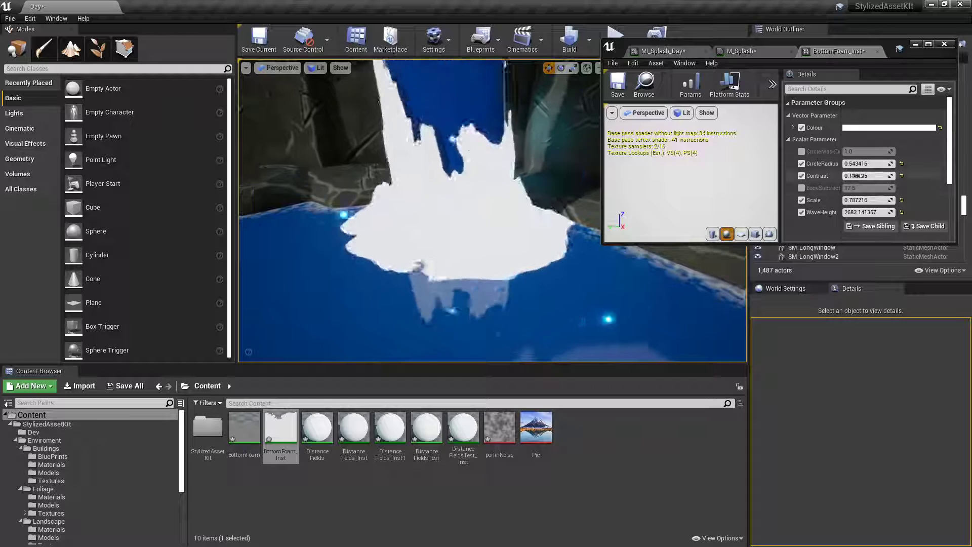
- Override the foam instance's EdgeSubtract and set it to about 15.05
click(494, 242)
right_drag(494, 242, 494, 242)
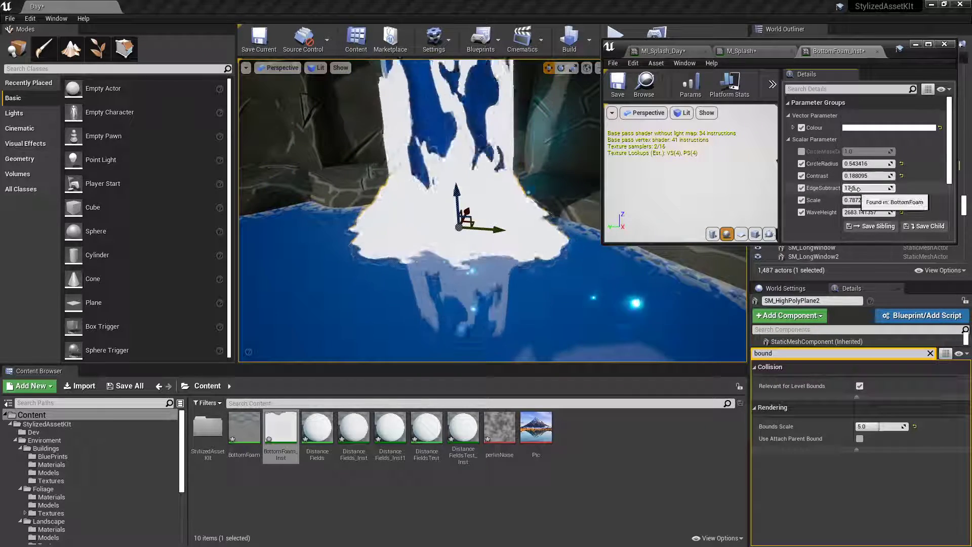
drag(867, 188, 926, 188)
right_drag(468, 227, 468, 227)
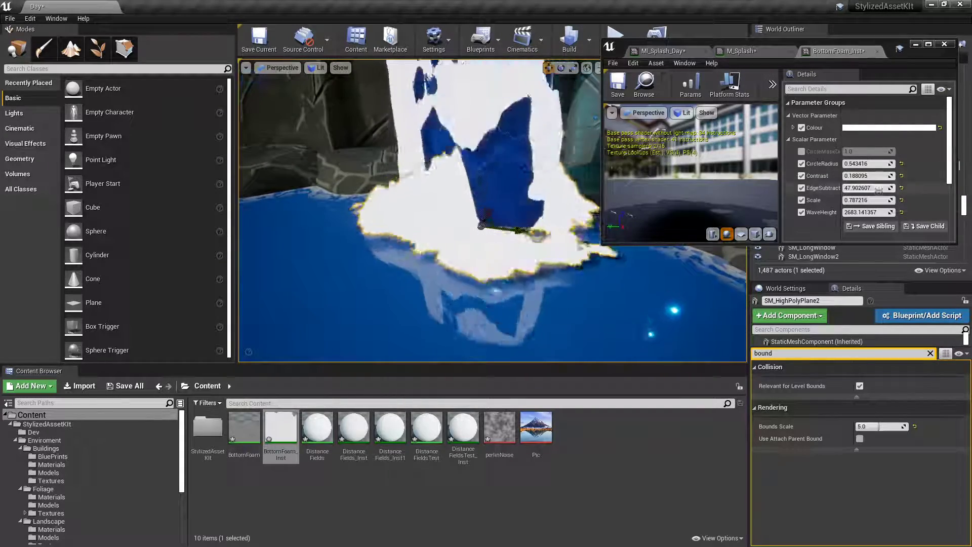
drag(870, 187, 848, 188)
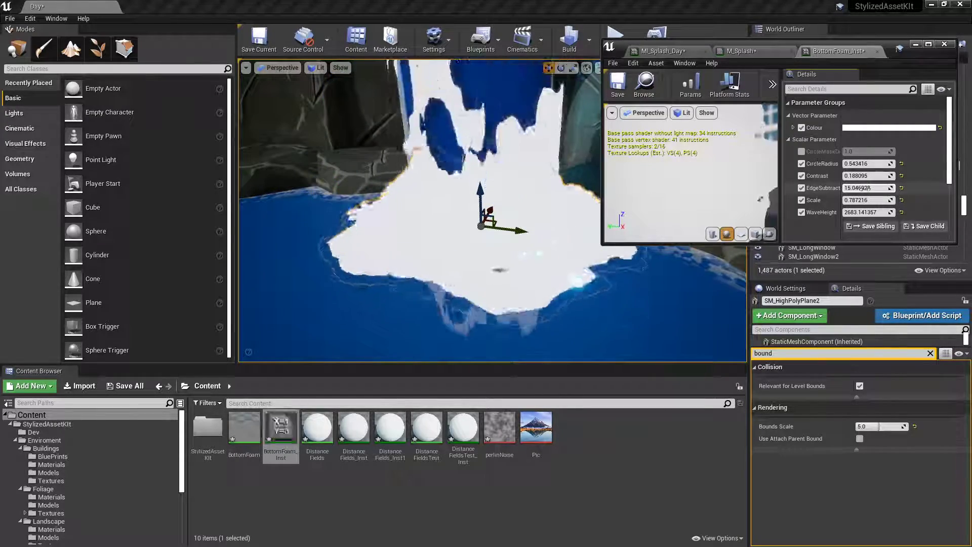
- Examine the foam splash at the waterfall's base from close up and farther back
click(447, 260)
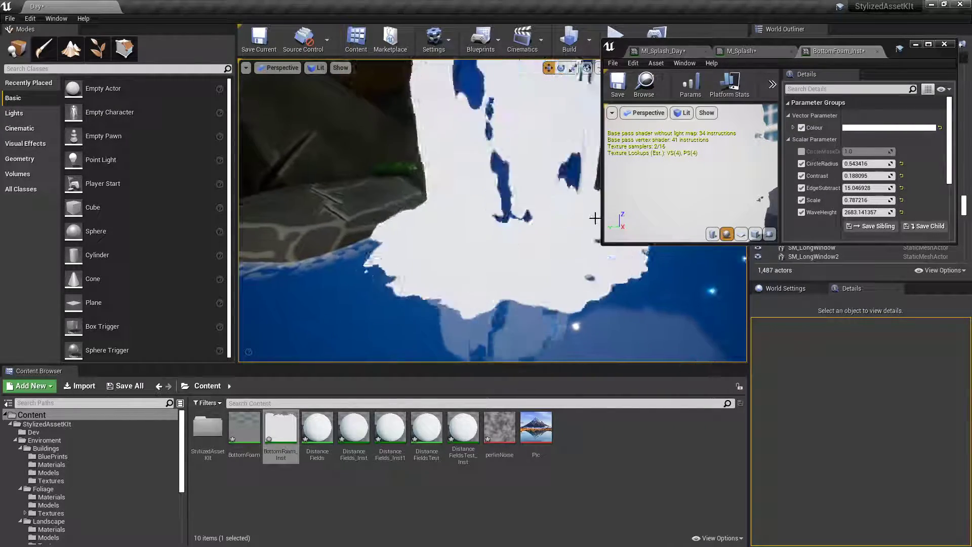
click(595, 218)
key(Escape)
scroll(518, 225, down, 5)
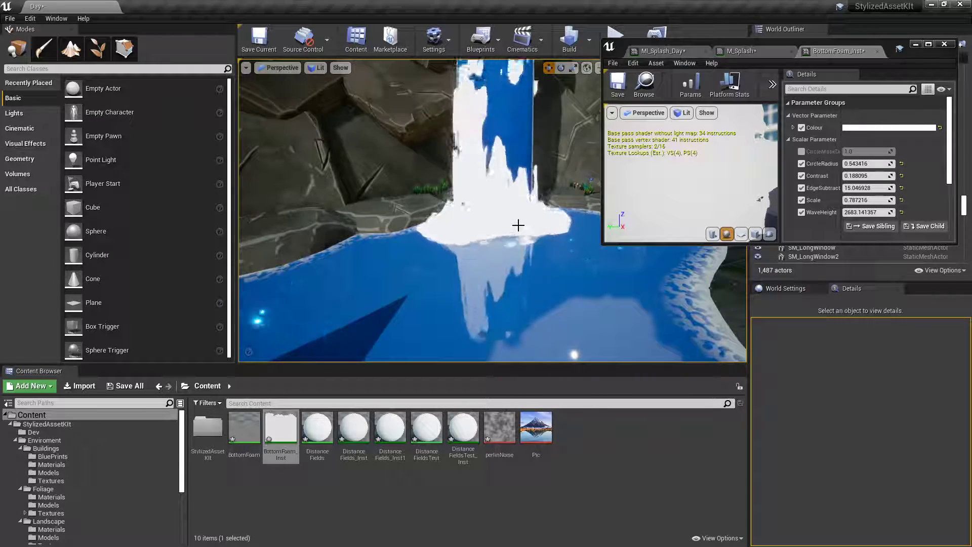
right_drag(518, 225, 537, 208)
right_drag(476, 230, 482, 253)
click(482, 254)
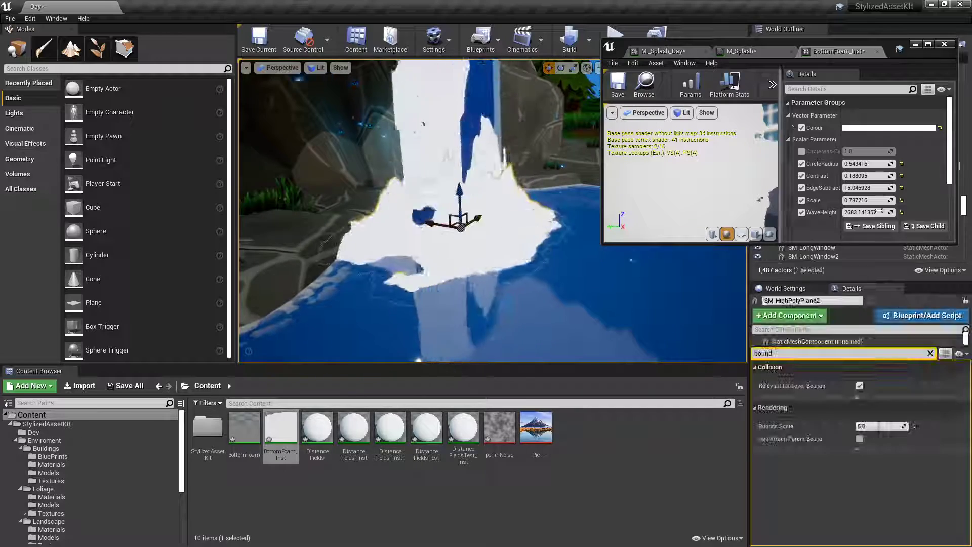
- Switch to the MI_Splash_Day instance, move its window clear of the assets, and open the BottomFoam material graph
click(759, 52)
click(681, 52)
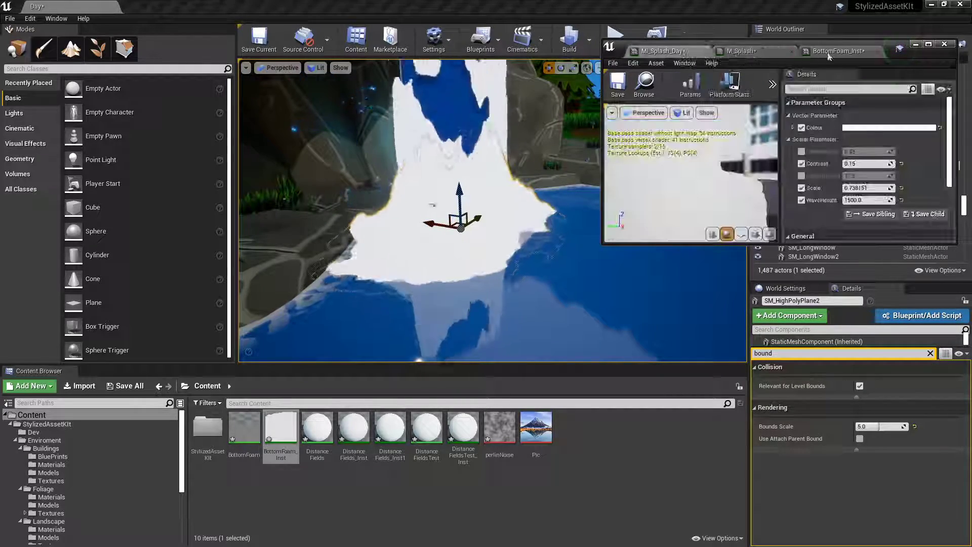
drag(873, 44, 609, 88)
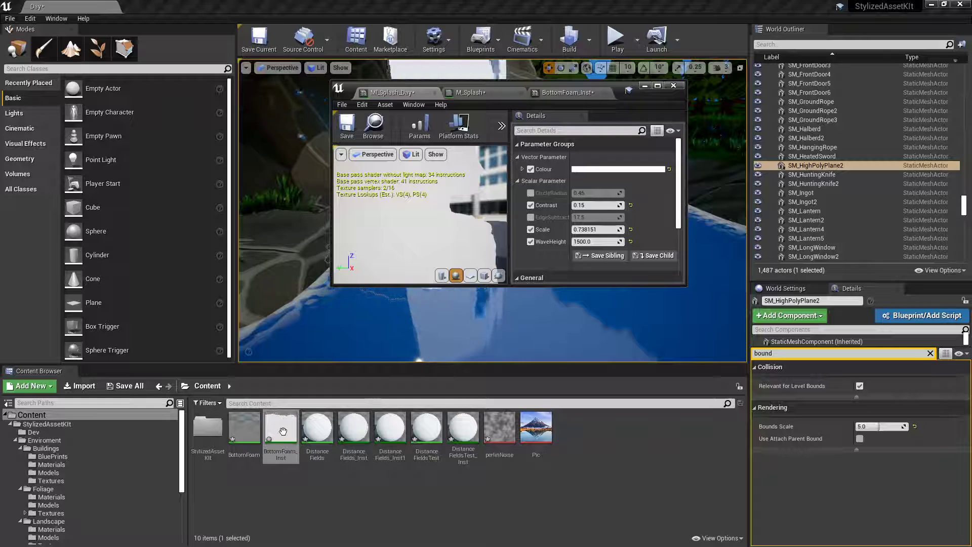
double_click(246, 433)
right_drag(672, 241, 455, 221)
scroll(714, 224, down, 4)
right_drag(714, 223, 379, 287)
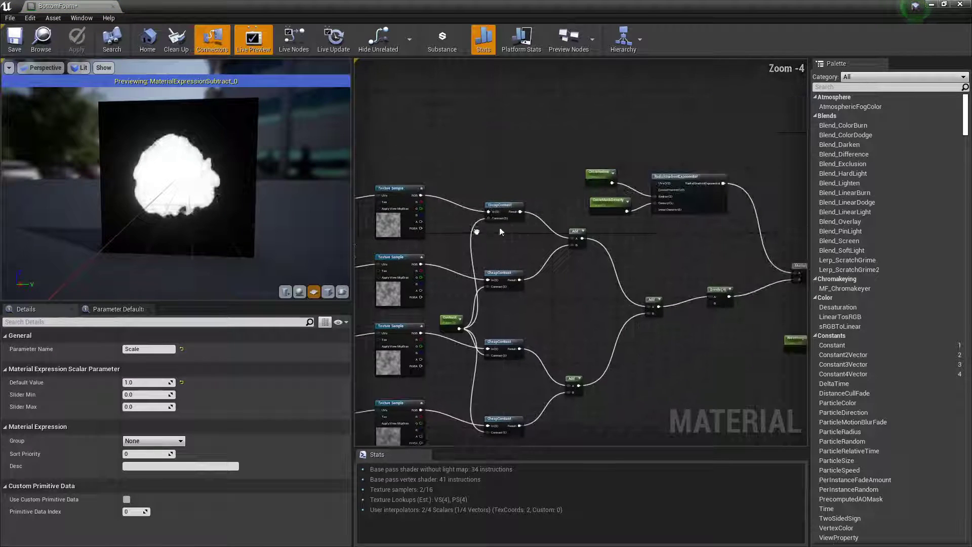
- Keep the BottomFoam material's blend mode Masked and change its shading model to Default Lit
right_drag(800, 172, 592, 195)
right_drag(803, 223, 657, 221)
click(661, 242)
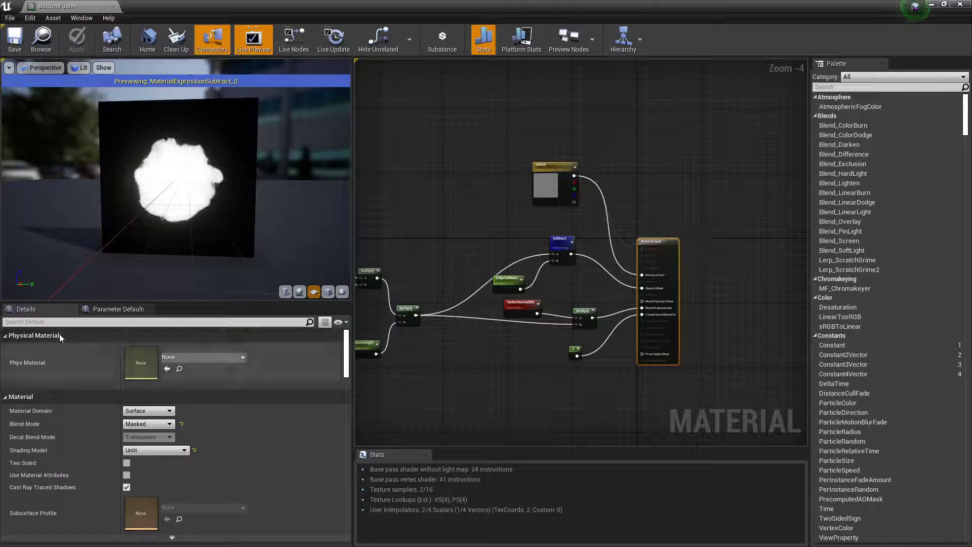
click(152, 424)
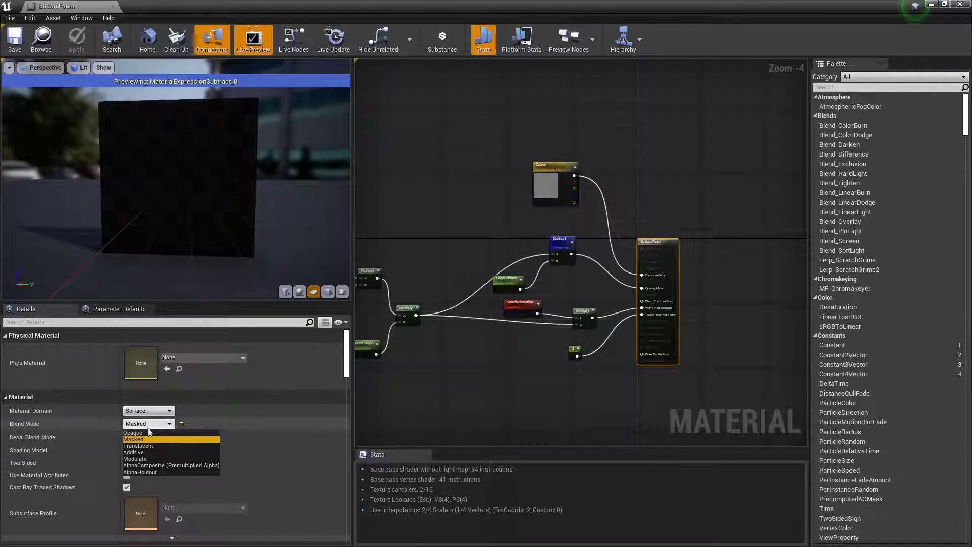
click(199, 421)
click(158, 450)
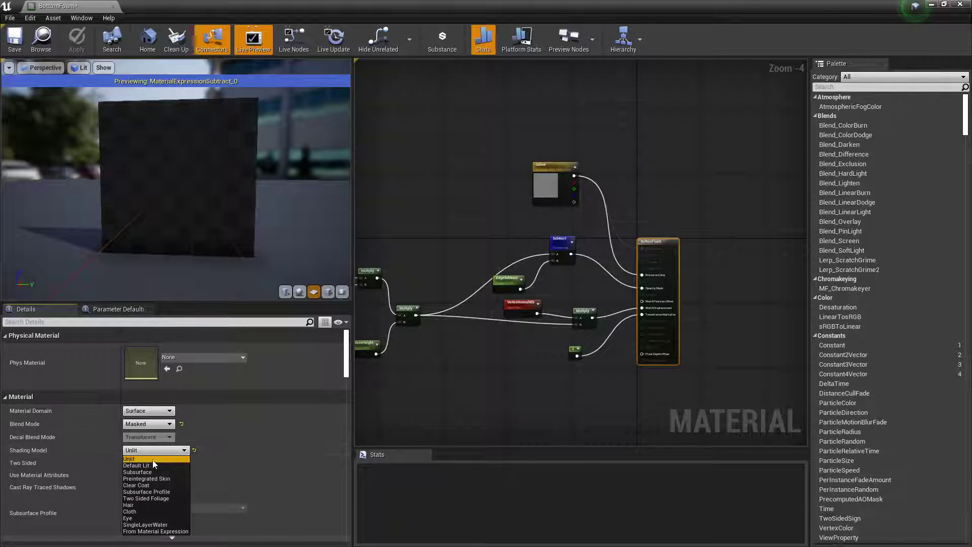
click(151, 465)
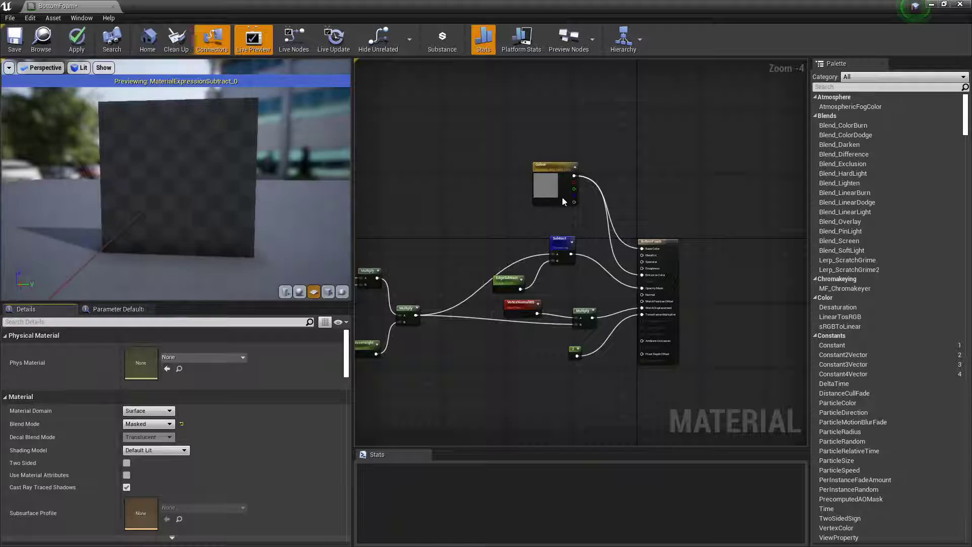
- Feed the Colour parameter into Base Color instead of Emissive Color, apply the material, and return to the level
scroll(644, 274, up, 3)
scroll(643, 274, up, 1)
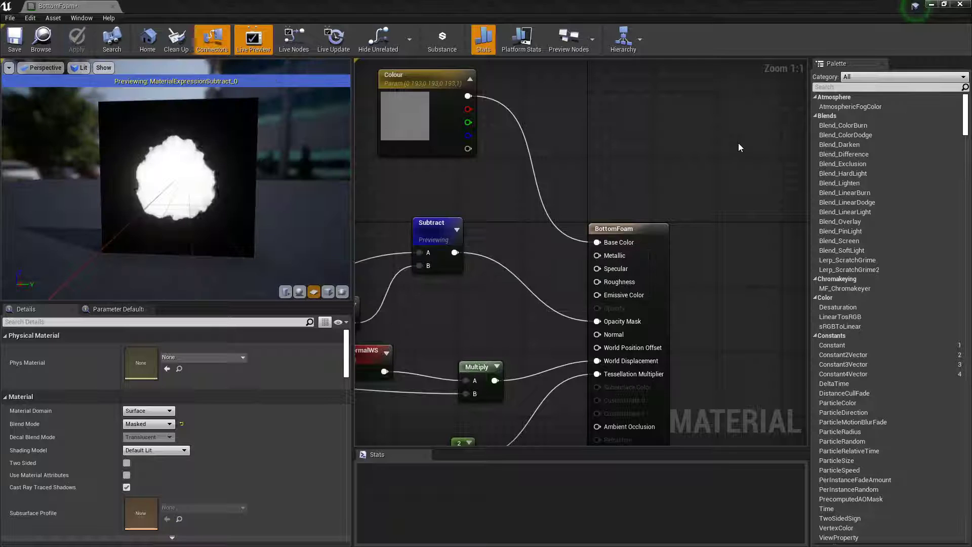
click(932, 5)
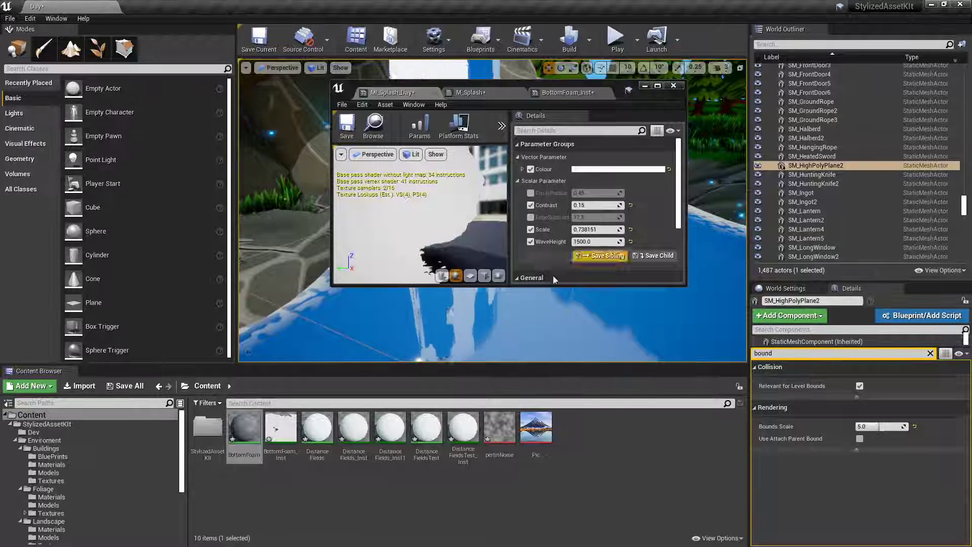
click(642, 88)
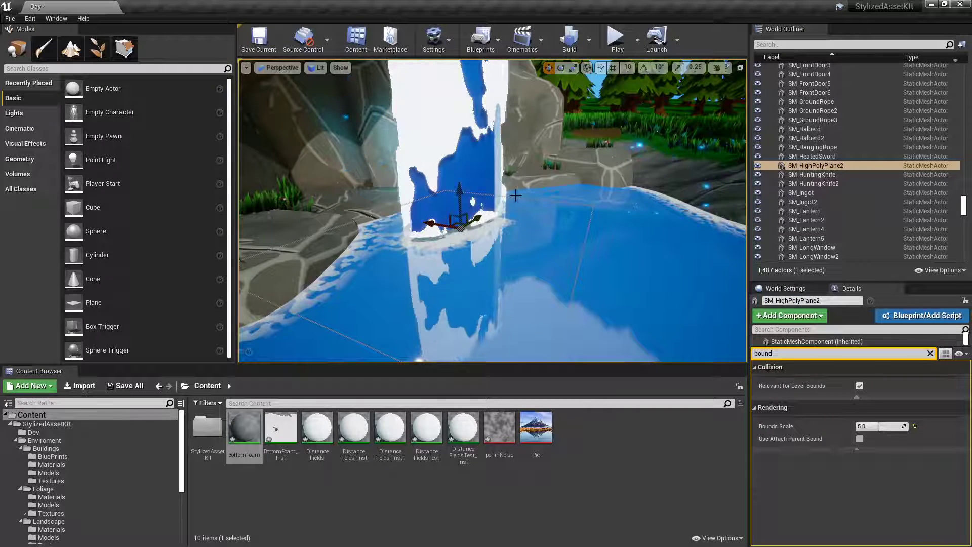
- Inspect the lit foam's shading around the waterfall's base and select the high-poly plane
right_drag(517, 226, 517, 226)
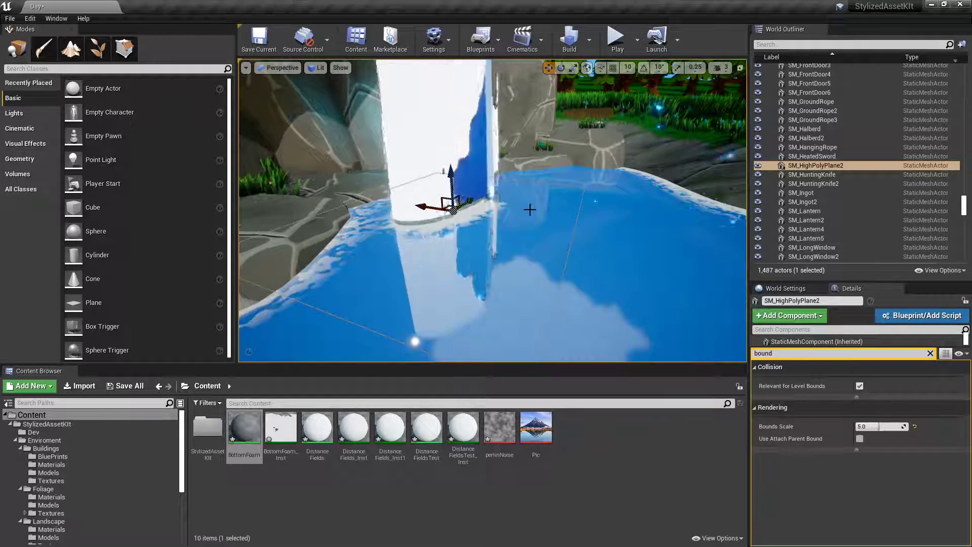
key(Escape)
mouse_move(498, 206)
right_down()
mouse_move(510, 234)
mouse_move(489, 226)
mouse_move(468, 235)
mouse_move(481, 240)
mouse_move(473, 246)
mouse_move(498, 206)
right_up()
key(w)
key(s)
right_drag(516, 223, 516, 229)
click(503, 240)
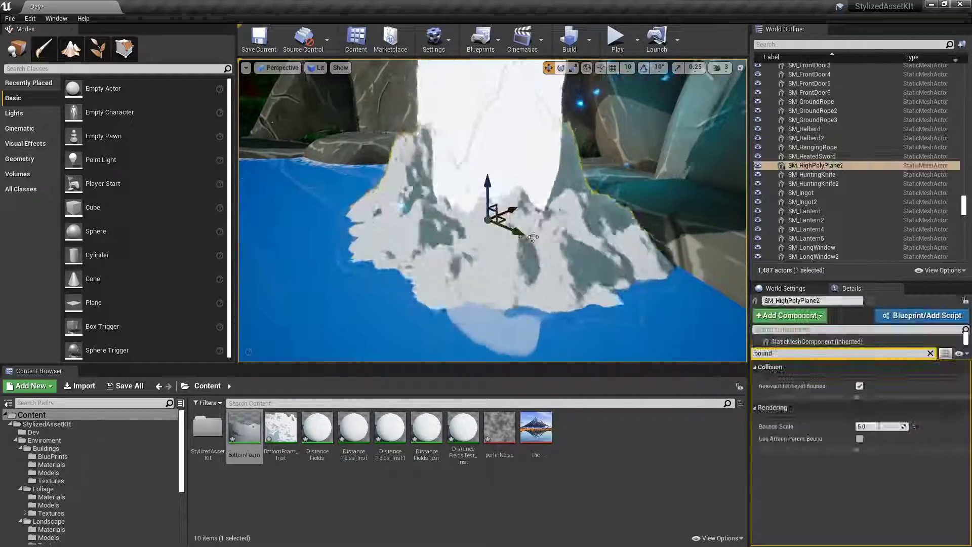
- Reopen the BottomFoam material and its instance, arranging both windows beside the foam in the level view
double_click(243, 443)
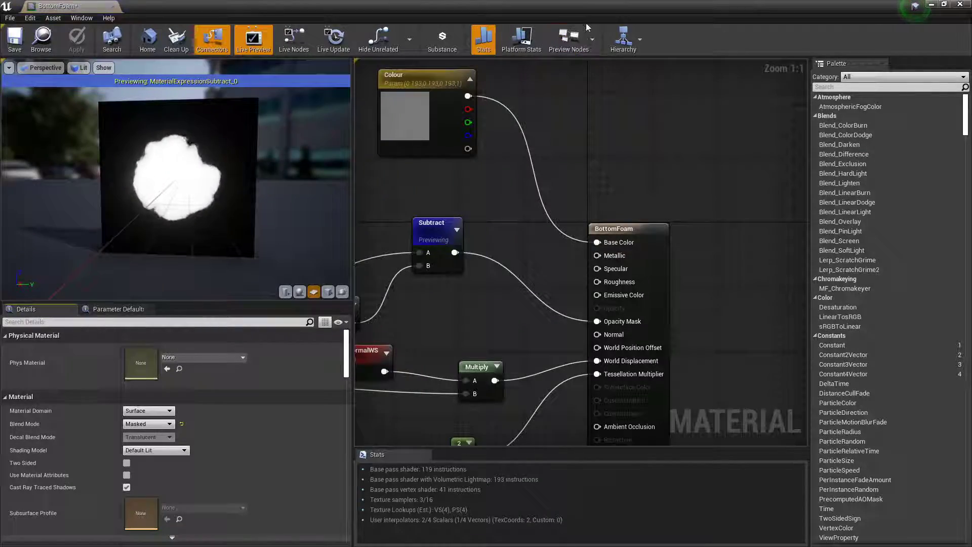
drag(604, 14, 795, 86)
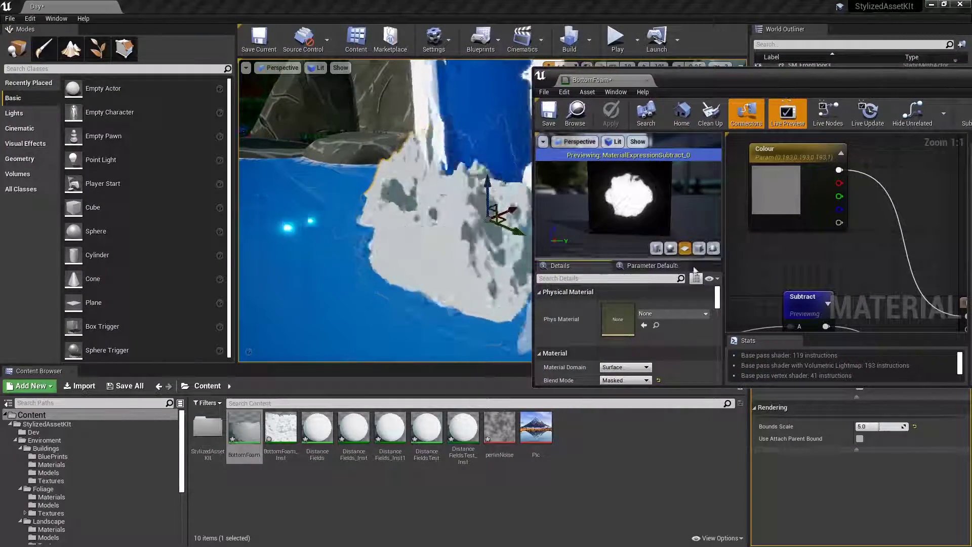
scroll(830, 250, down, 1)
right_drag(960, 276, 916, 172)
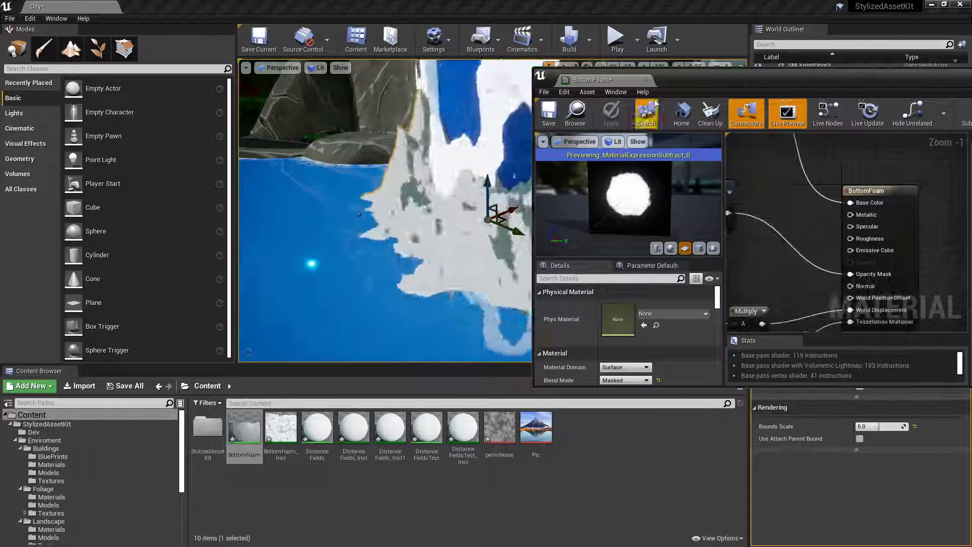
double_click(282, 434)
drag(554, 88, 859, 94)
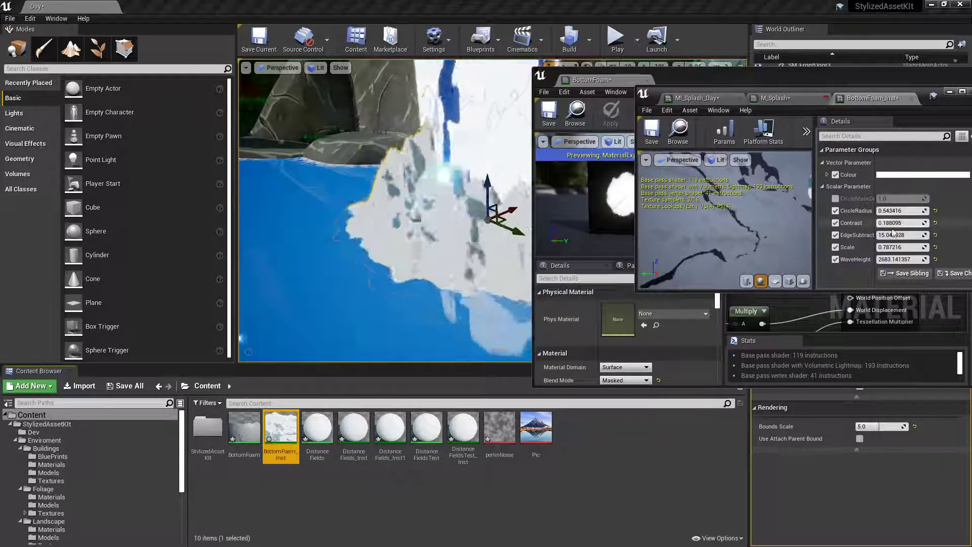
- Try Scale values of 0.2, 0.3 and 0.4 on the foam instance
drag(890, 248, 879, 248)
click(890, 248)
text(.2)
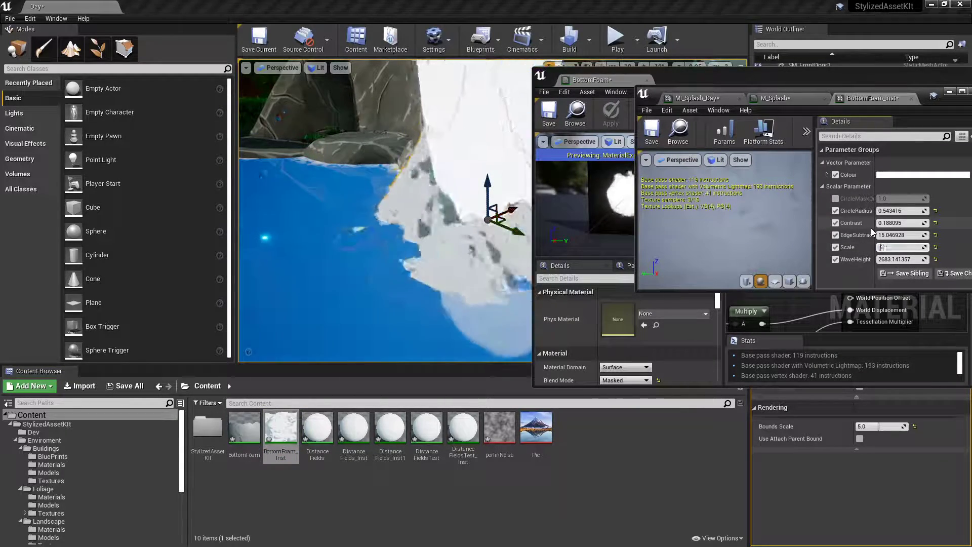
key(Return)
text(.4)
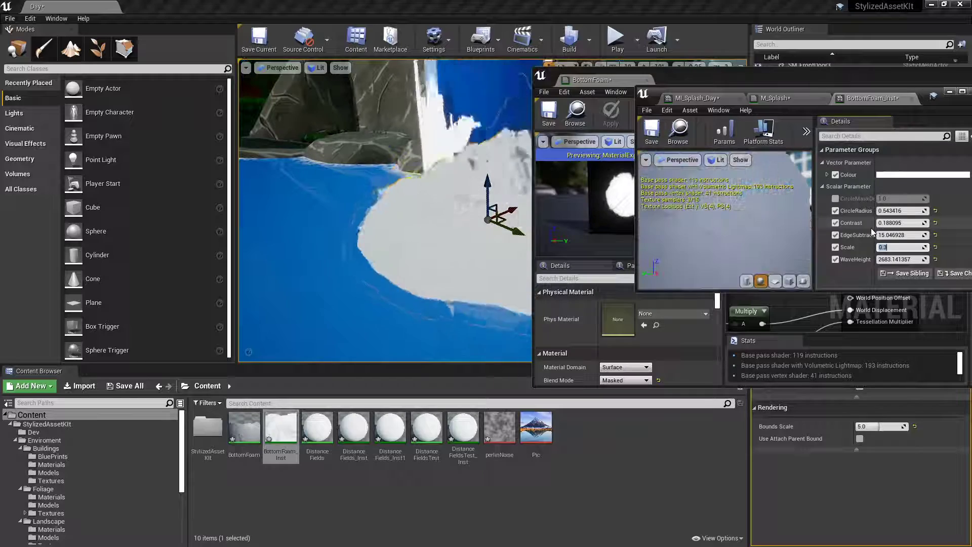
key(Return)
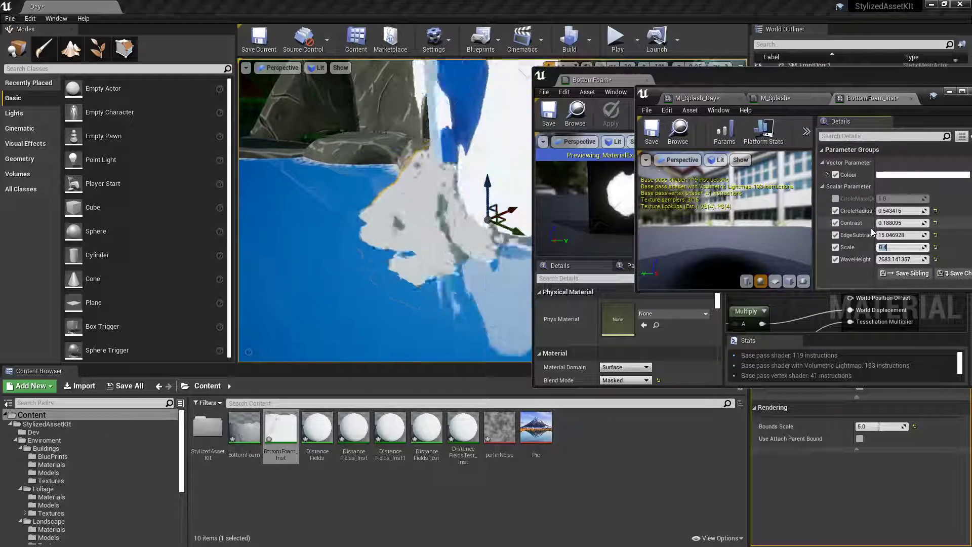
- Lower the foam instance's EdgeSubtract to about 10.56 and set Scale to about 0.46
right_drag(430, 213, 359, 212)
key(Escape)
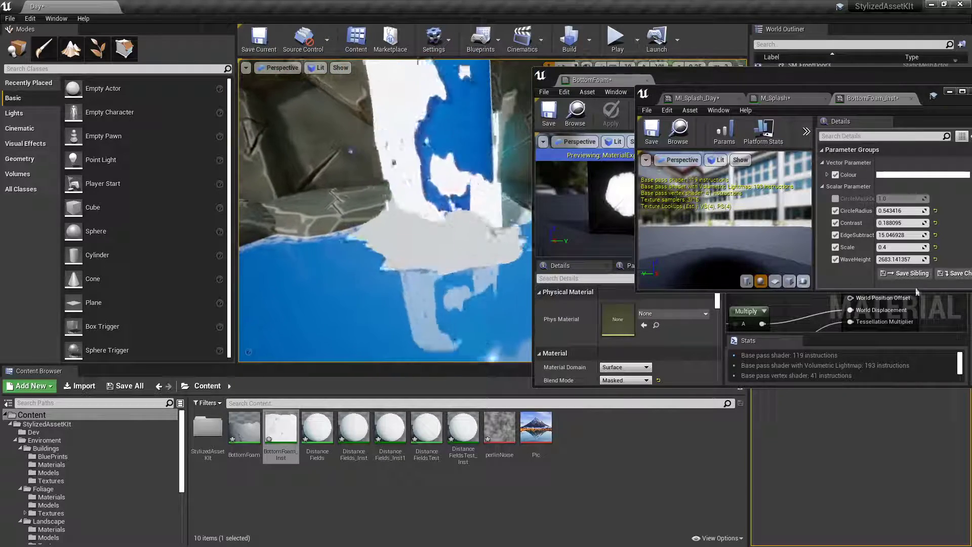
drag(883, 234, 904, 234)
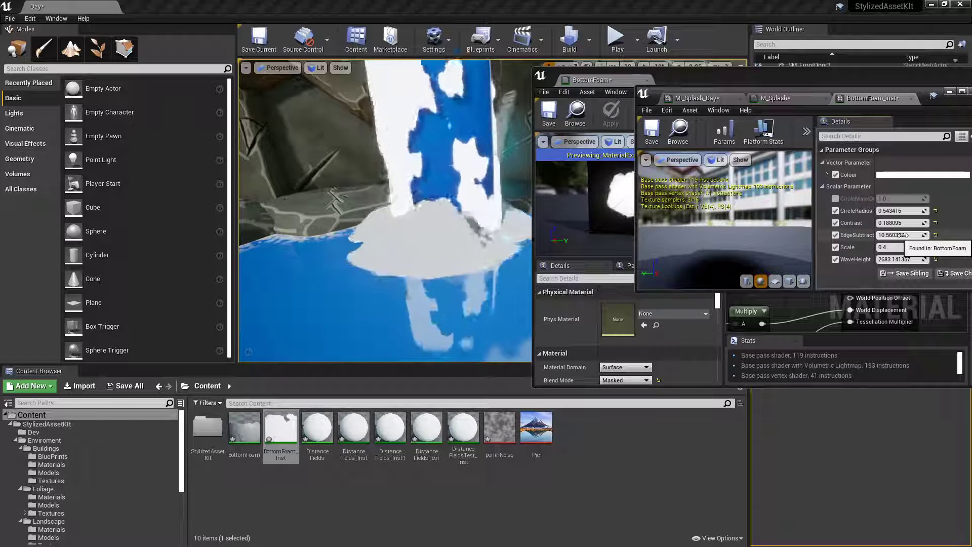
drag(901, 246, 911, 247)
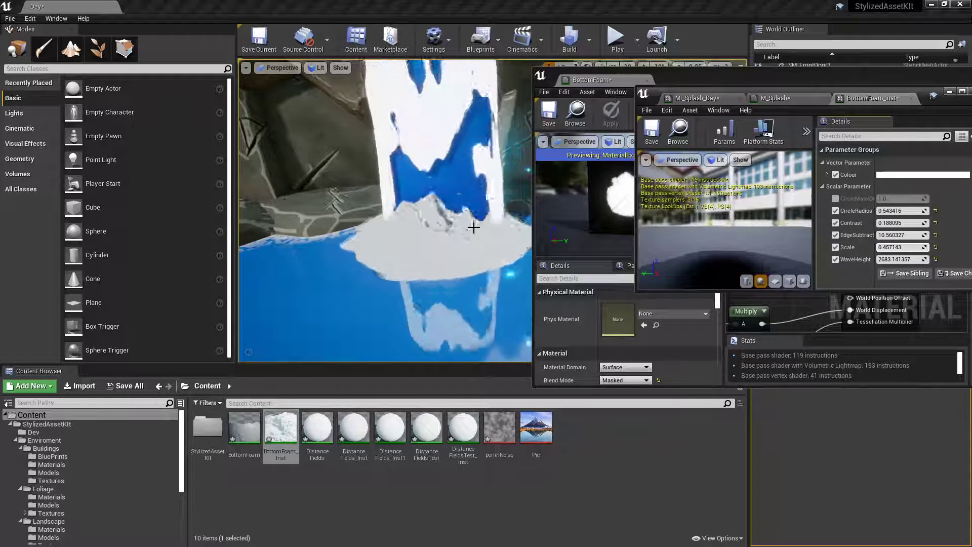
- Open the foam instance's Colour parameter for editing
mouse_move(474, 228)
alt+mouse_down()
mouse_move(473, 258)
mouse_move(471, 213)
mouse_move(472, 227)
alt+mouse_up()
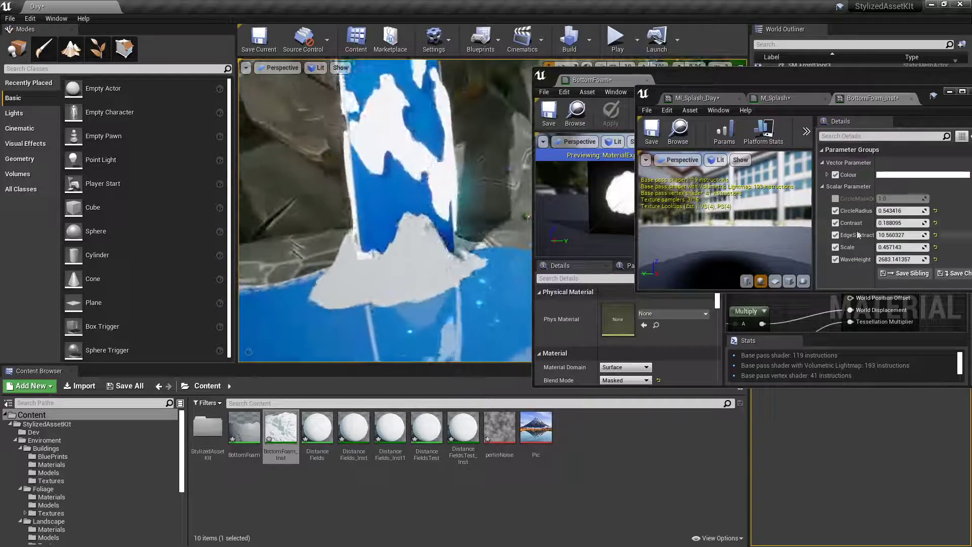
click(897, 175)
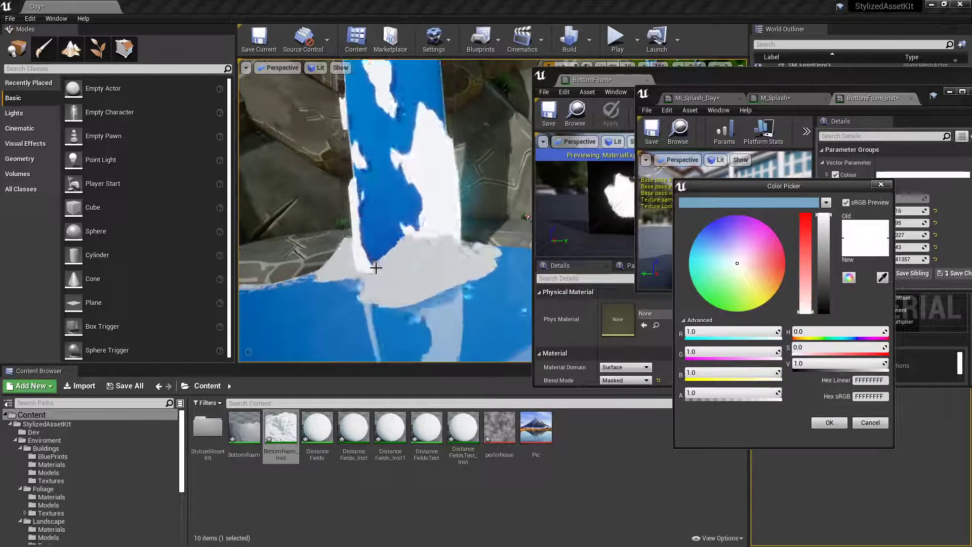